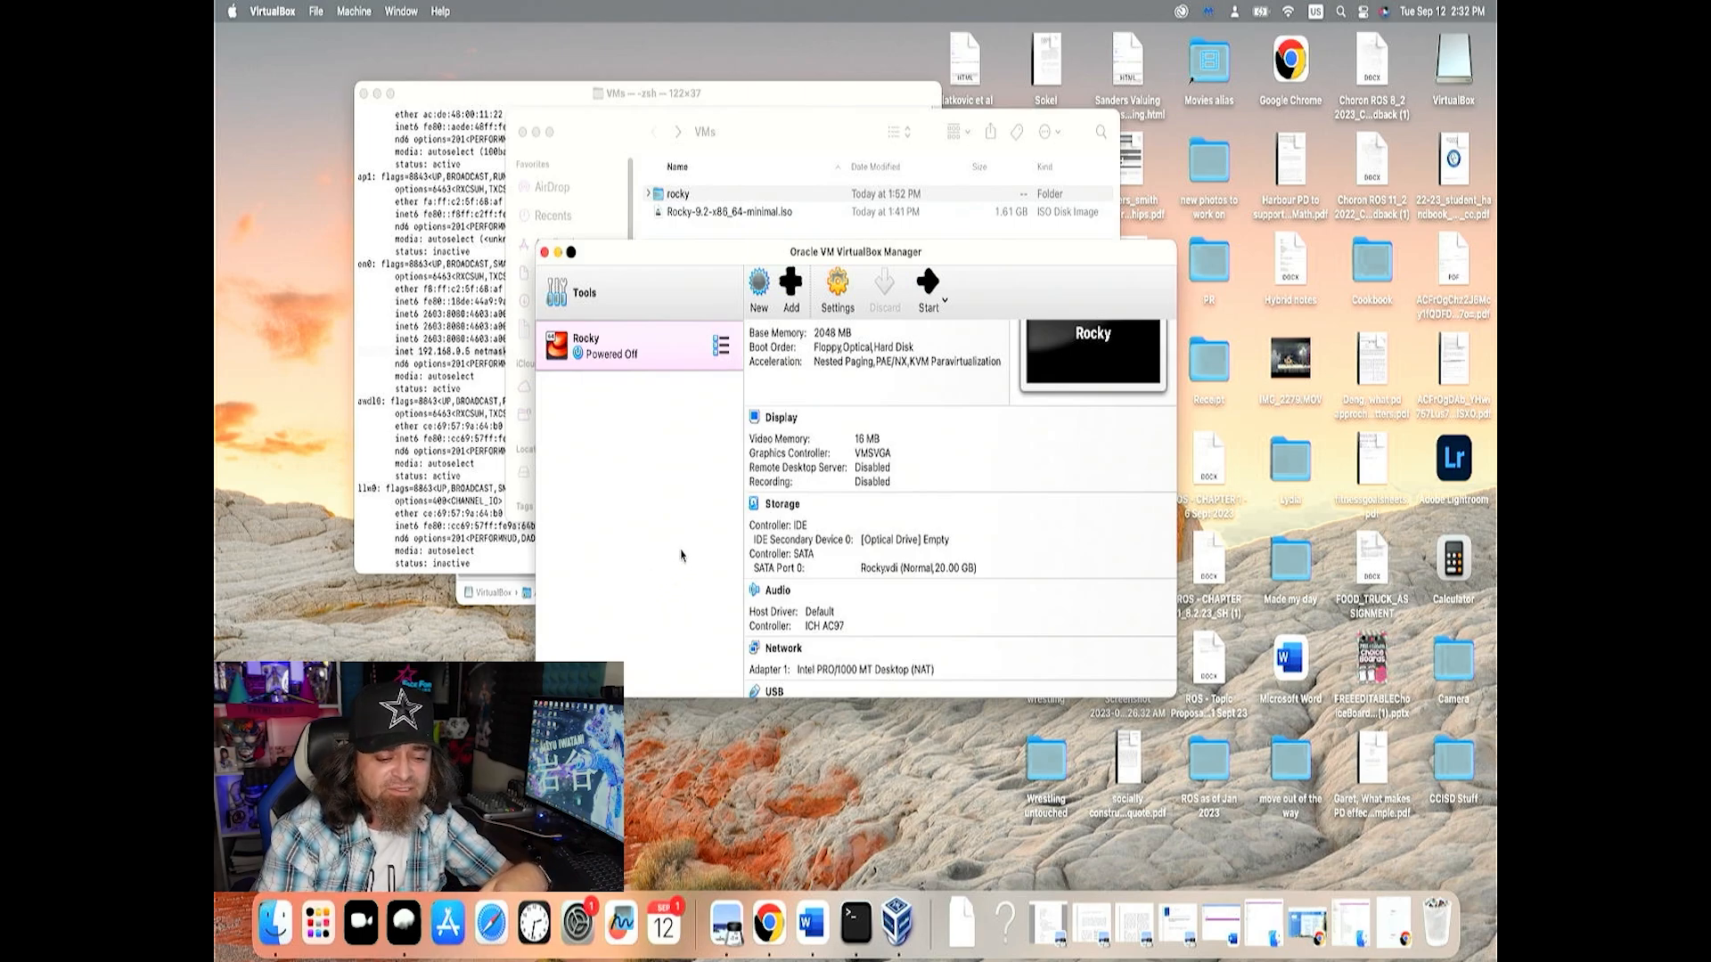
Switch to the Chrome window with the Ubuntu download page and download the Ubuntu Desktop 22.04.3 LTS image
right_click(775, 949)
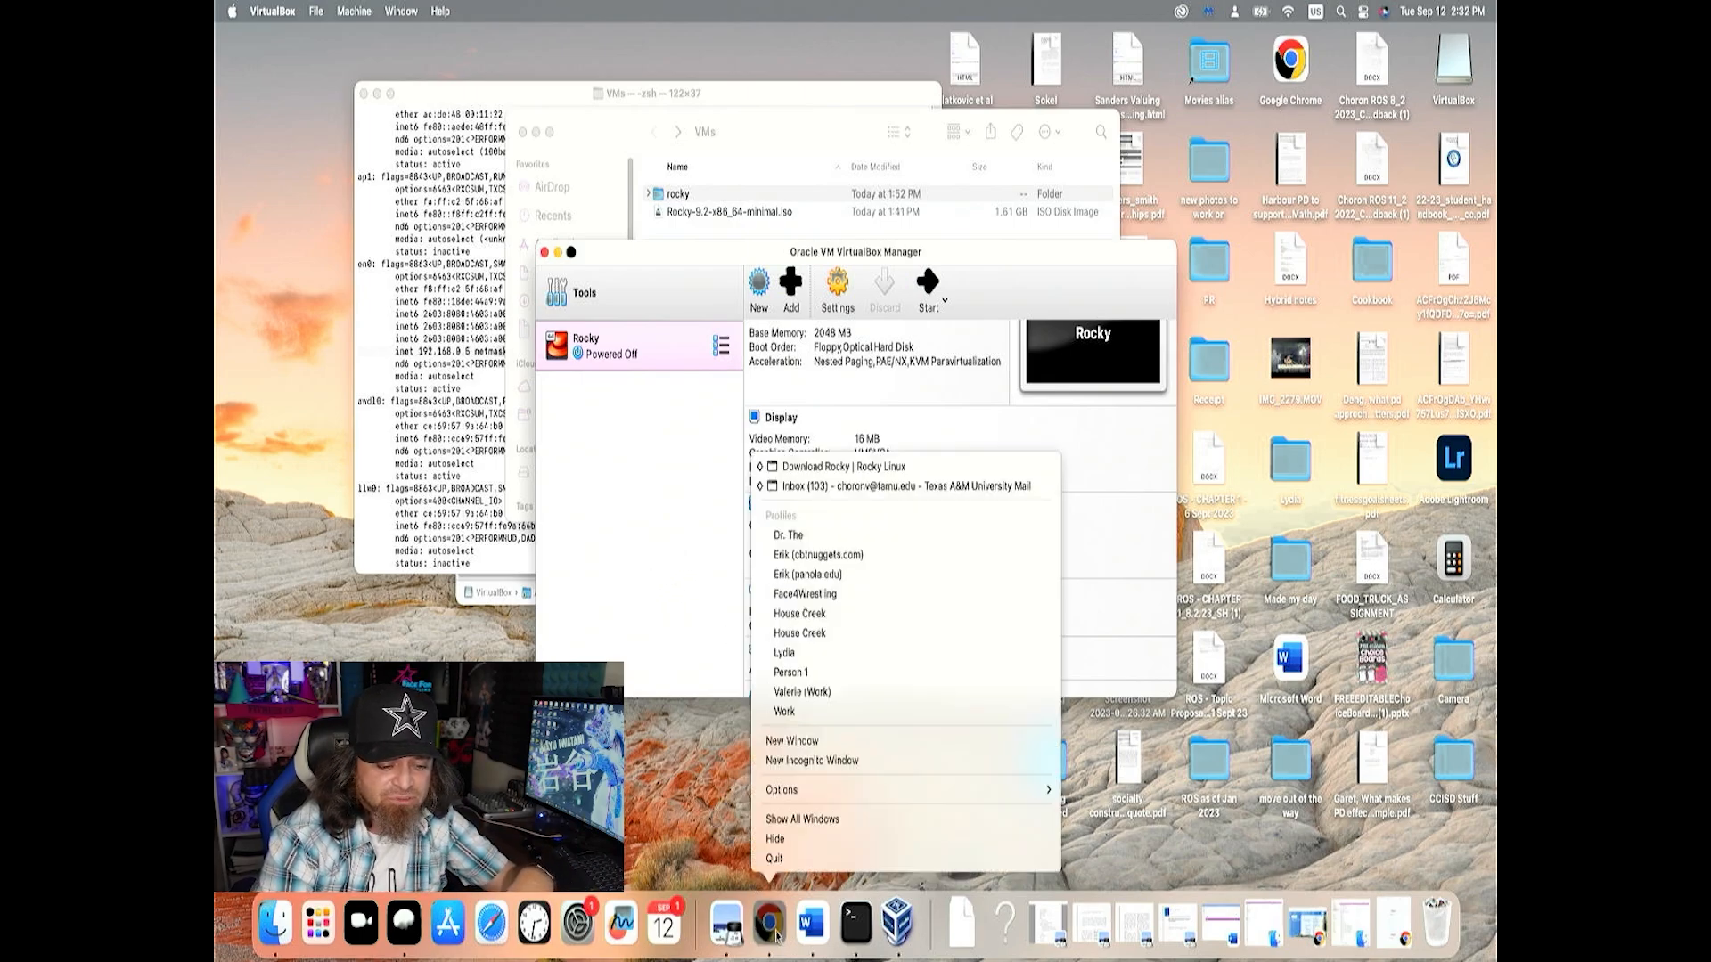
left_click(826, 472)
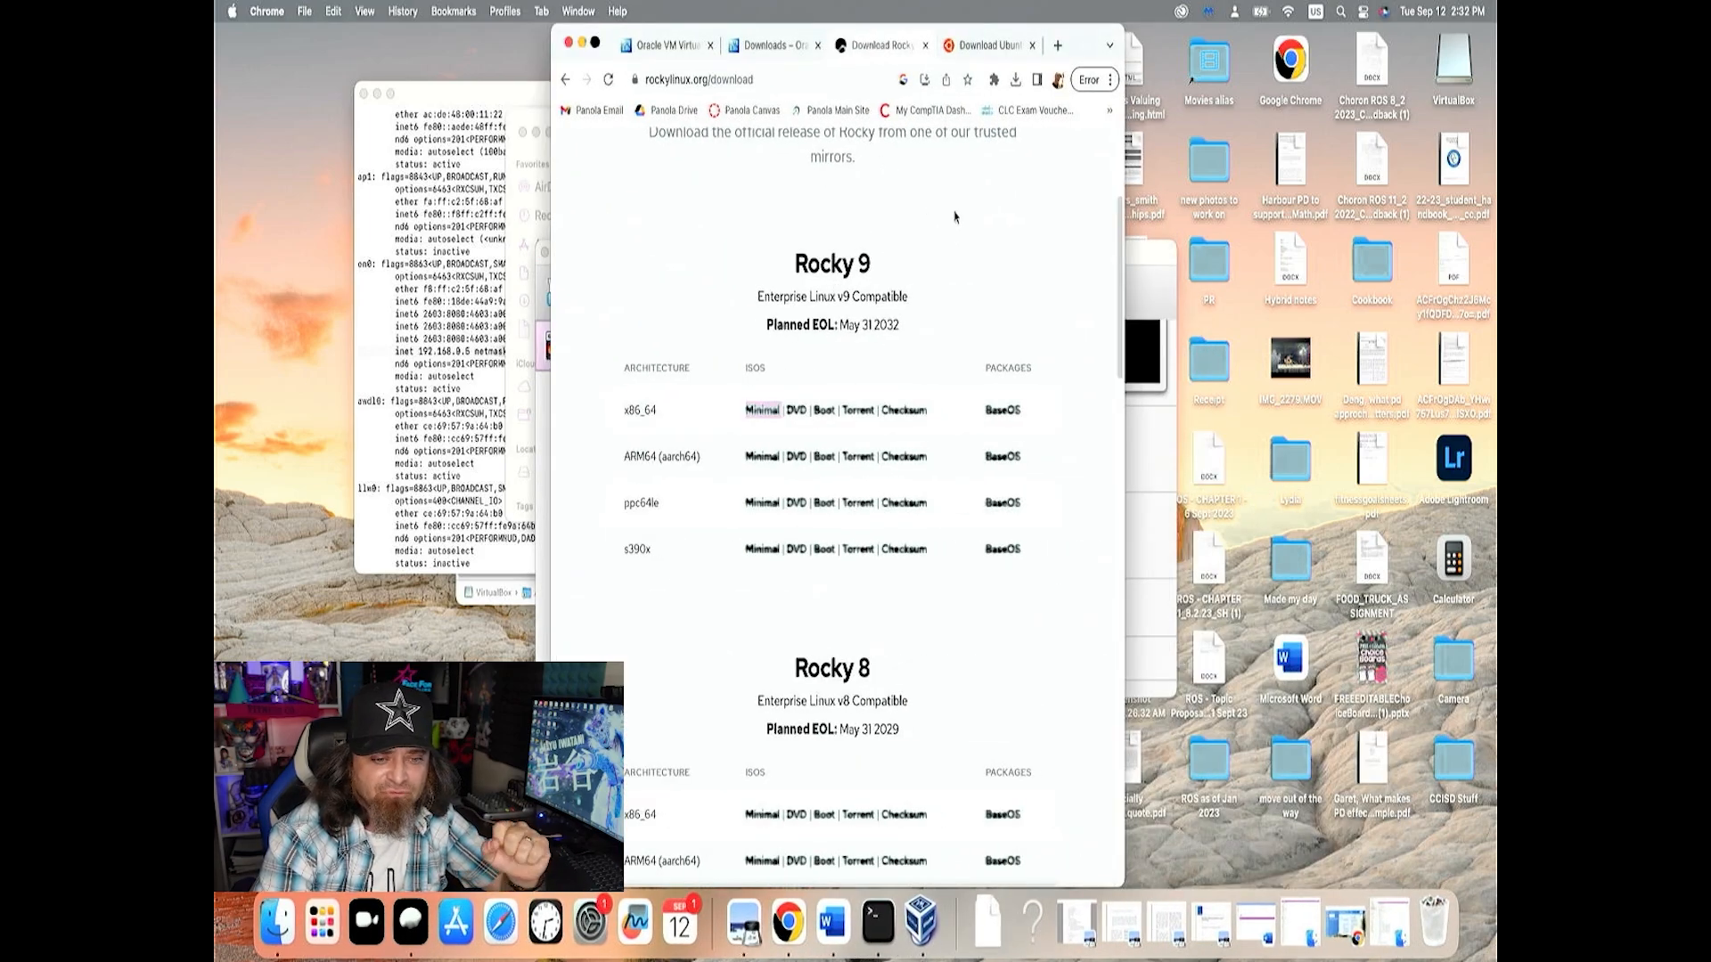
left_click(983, 51)
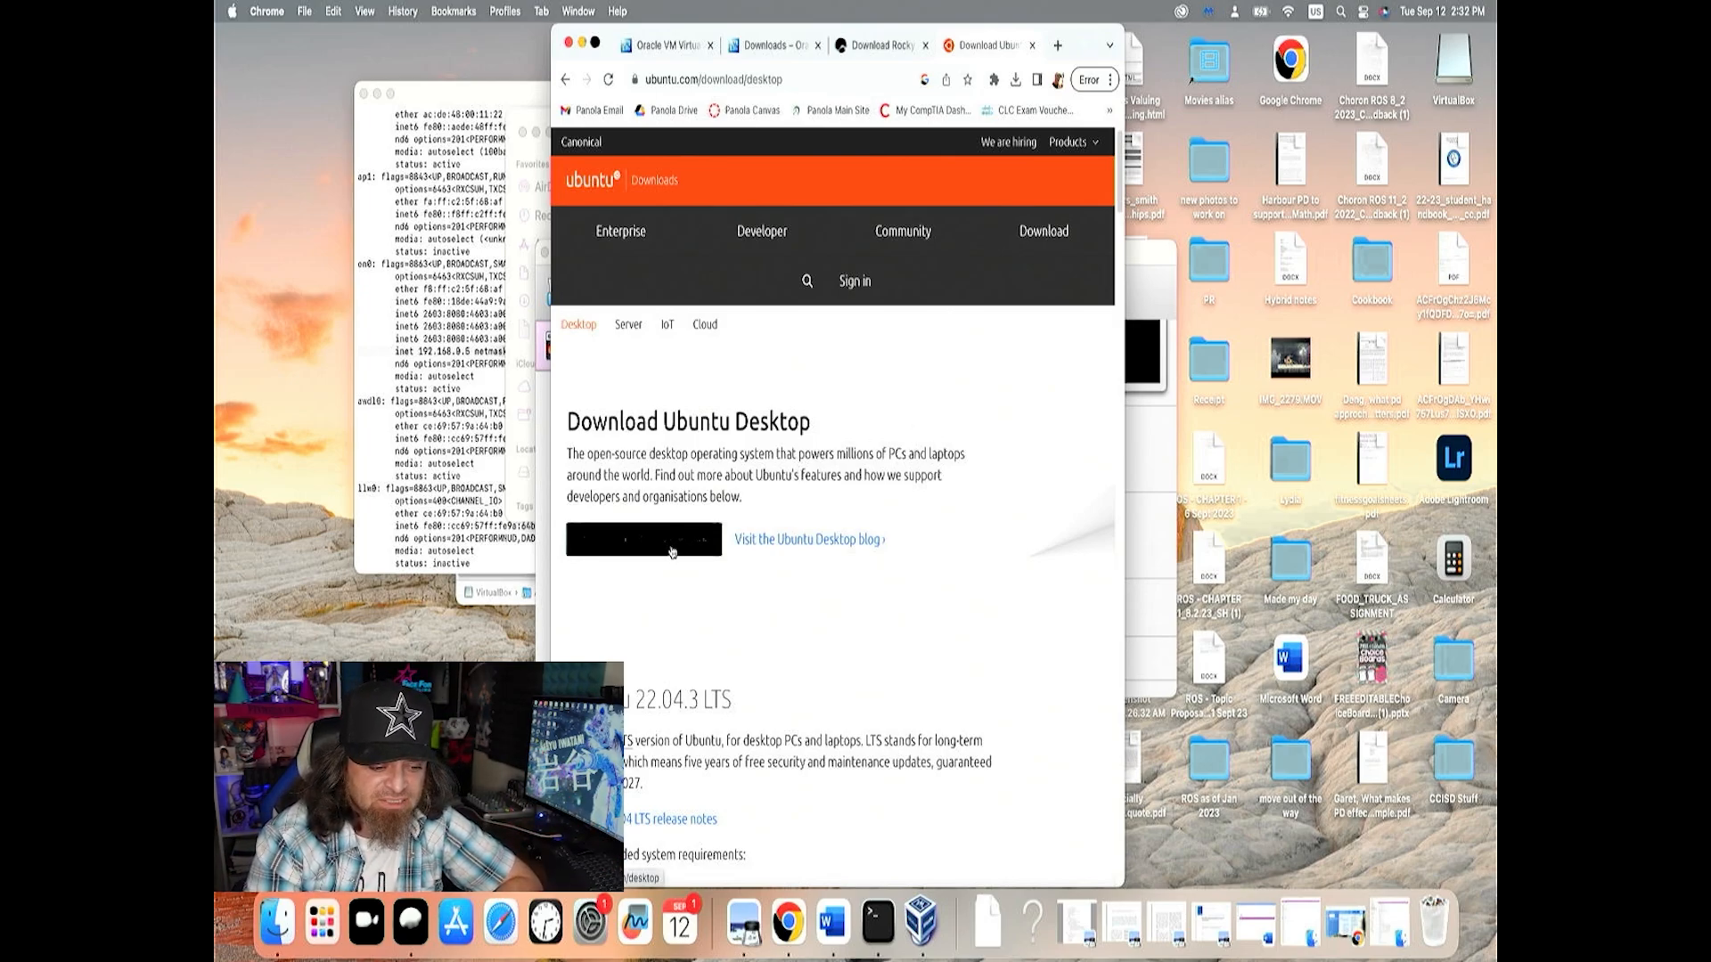
scroll(671, 552, "down", 5)
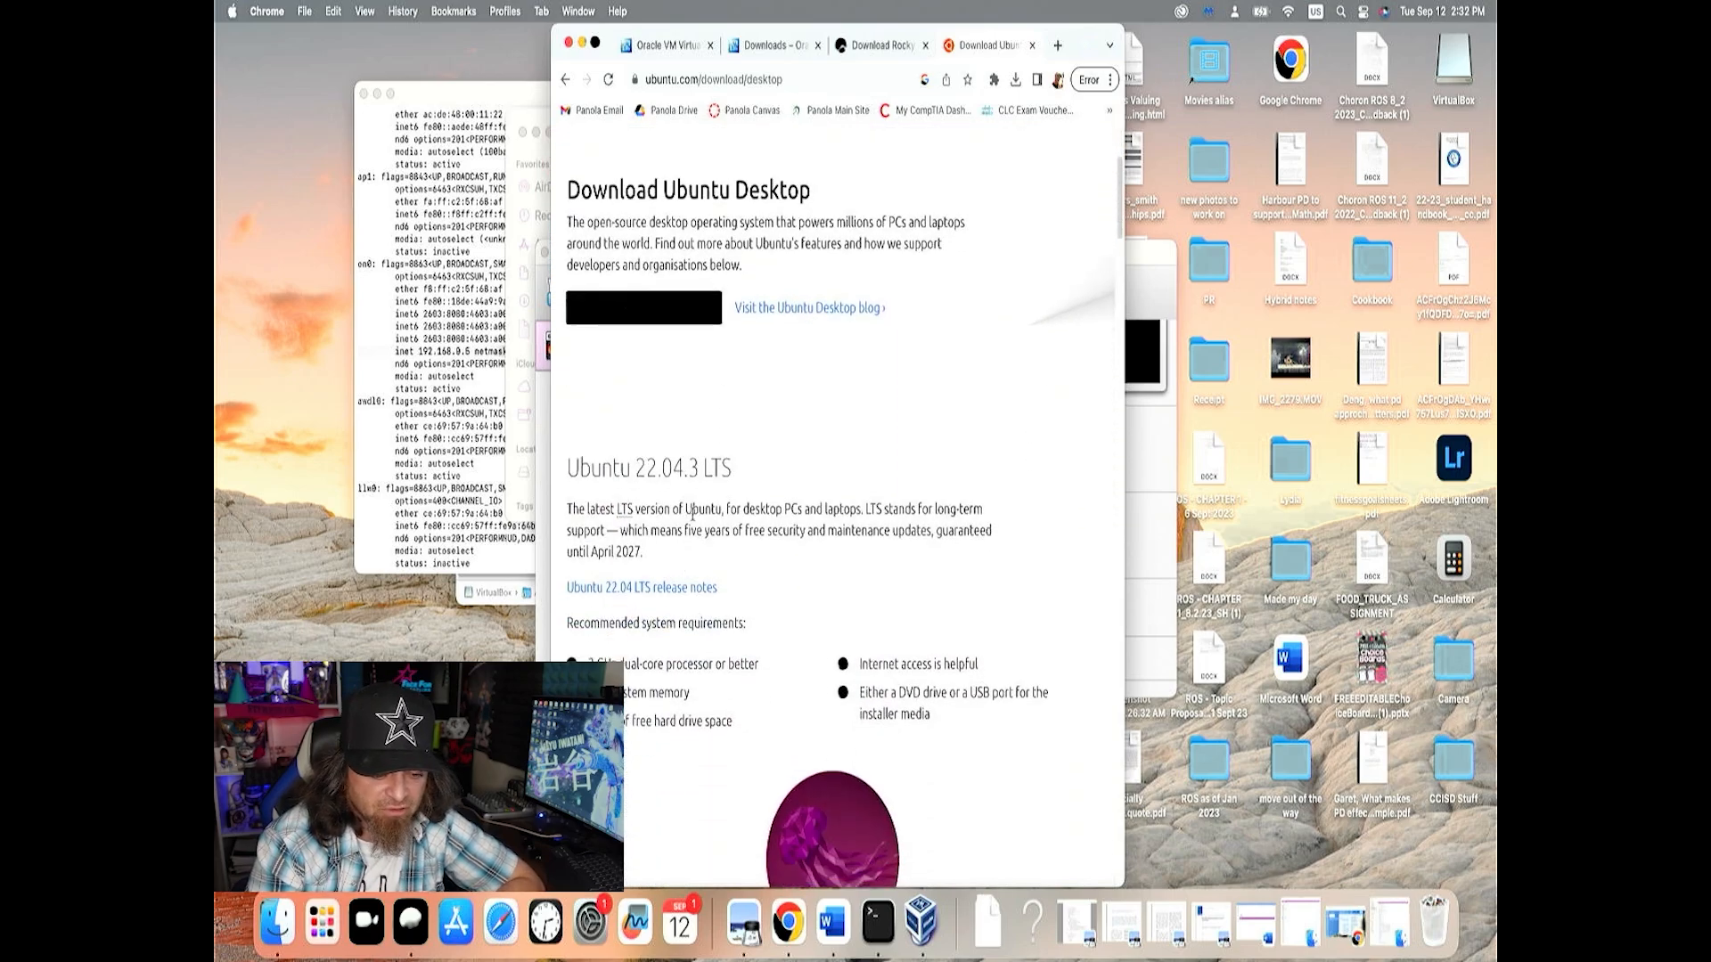
scroll(712, 545, "down", 10)
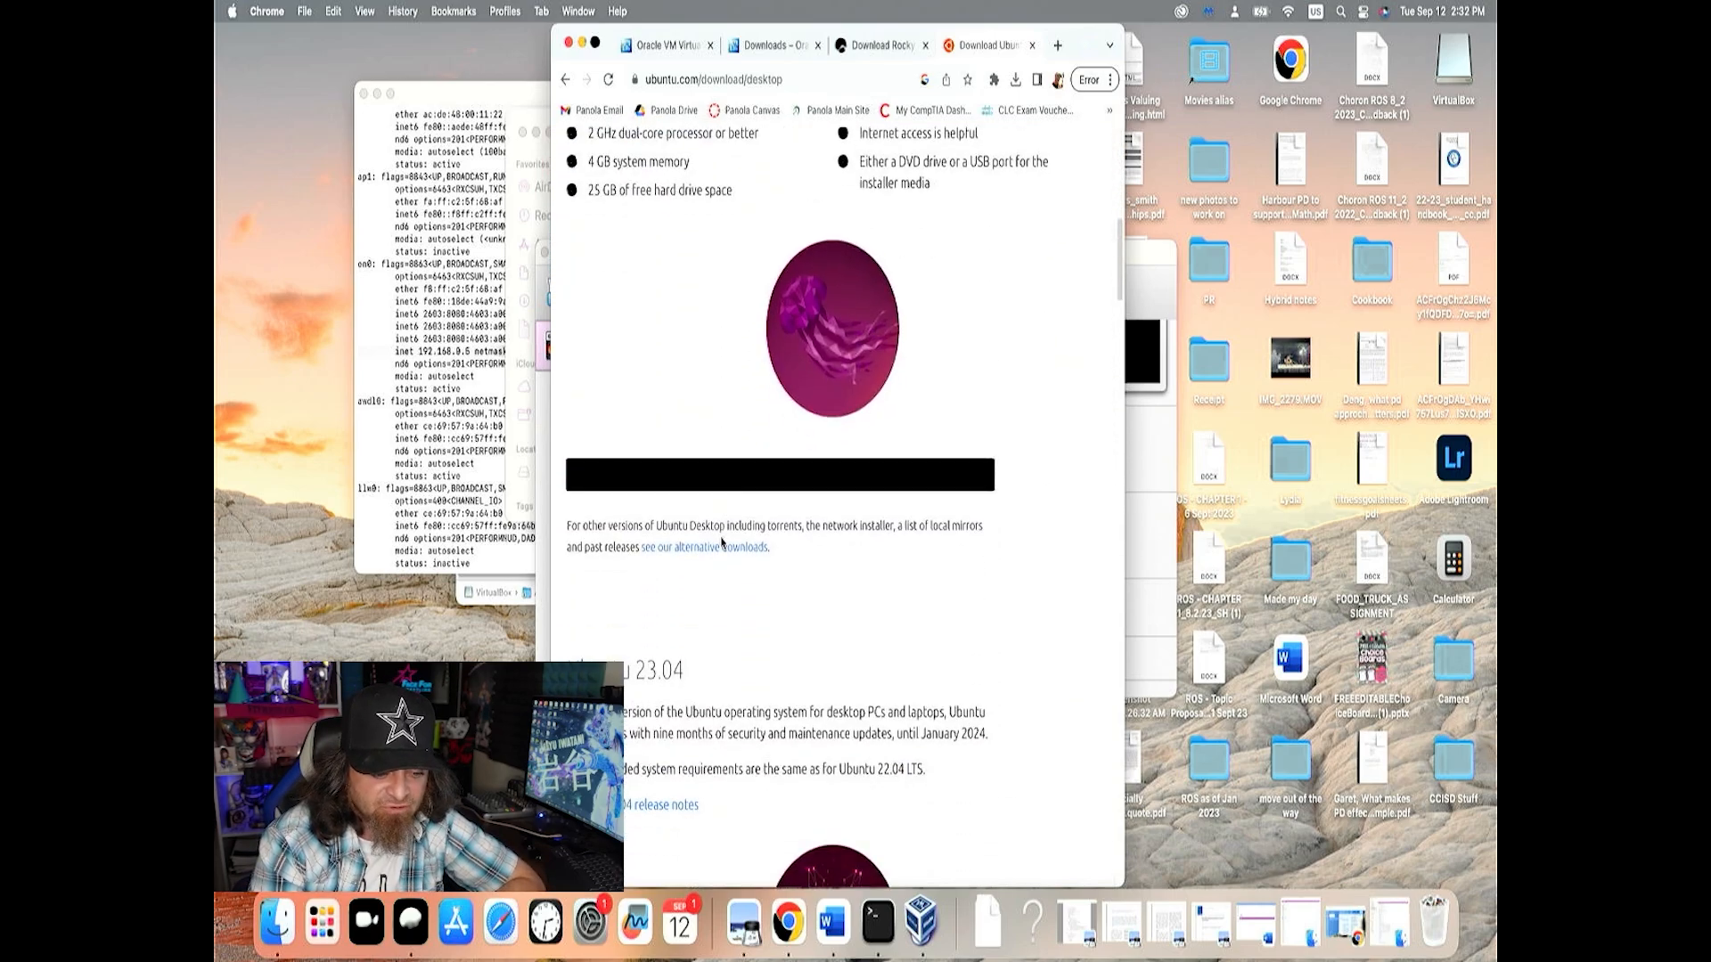
scroll(740, 508, "up", 3)
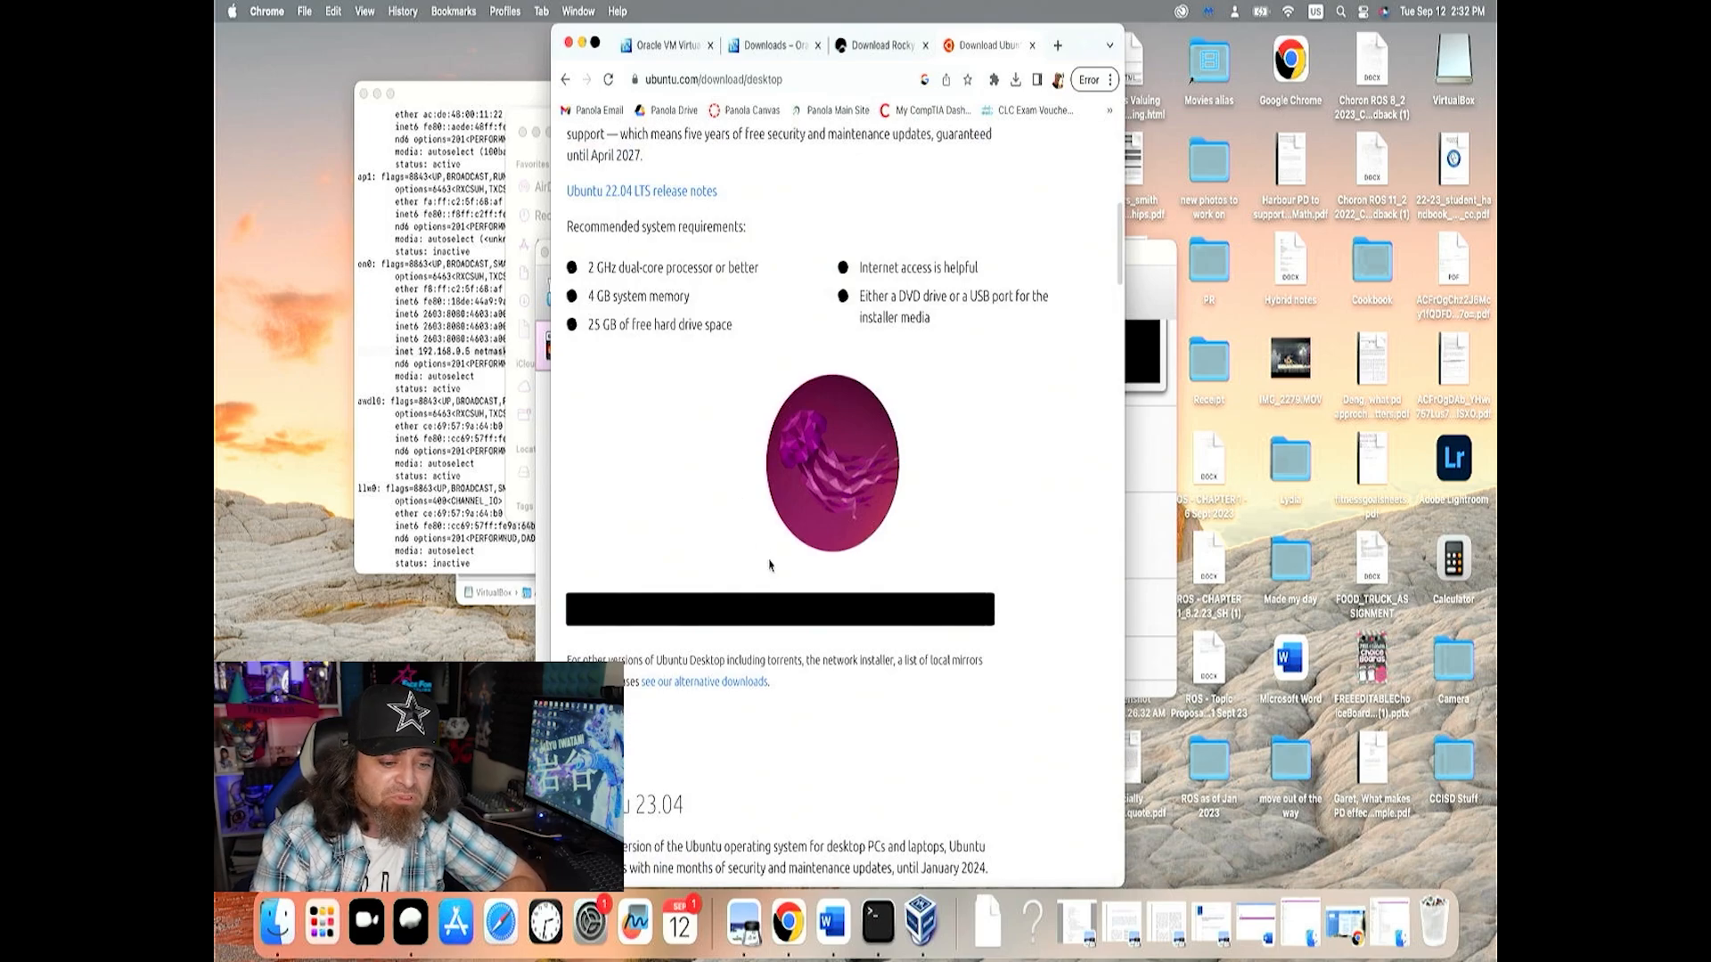
left_click(781, 616)
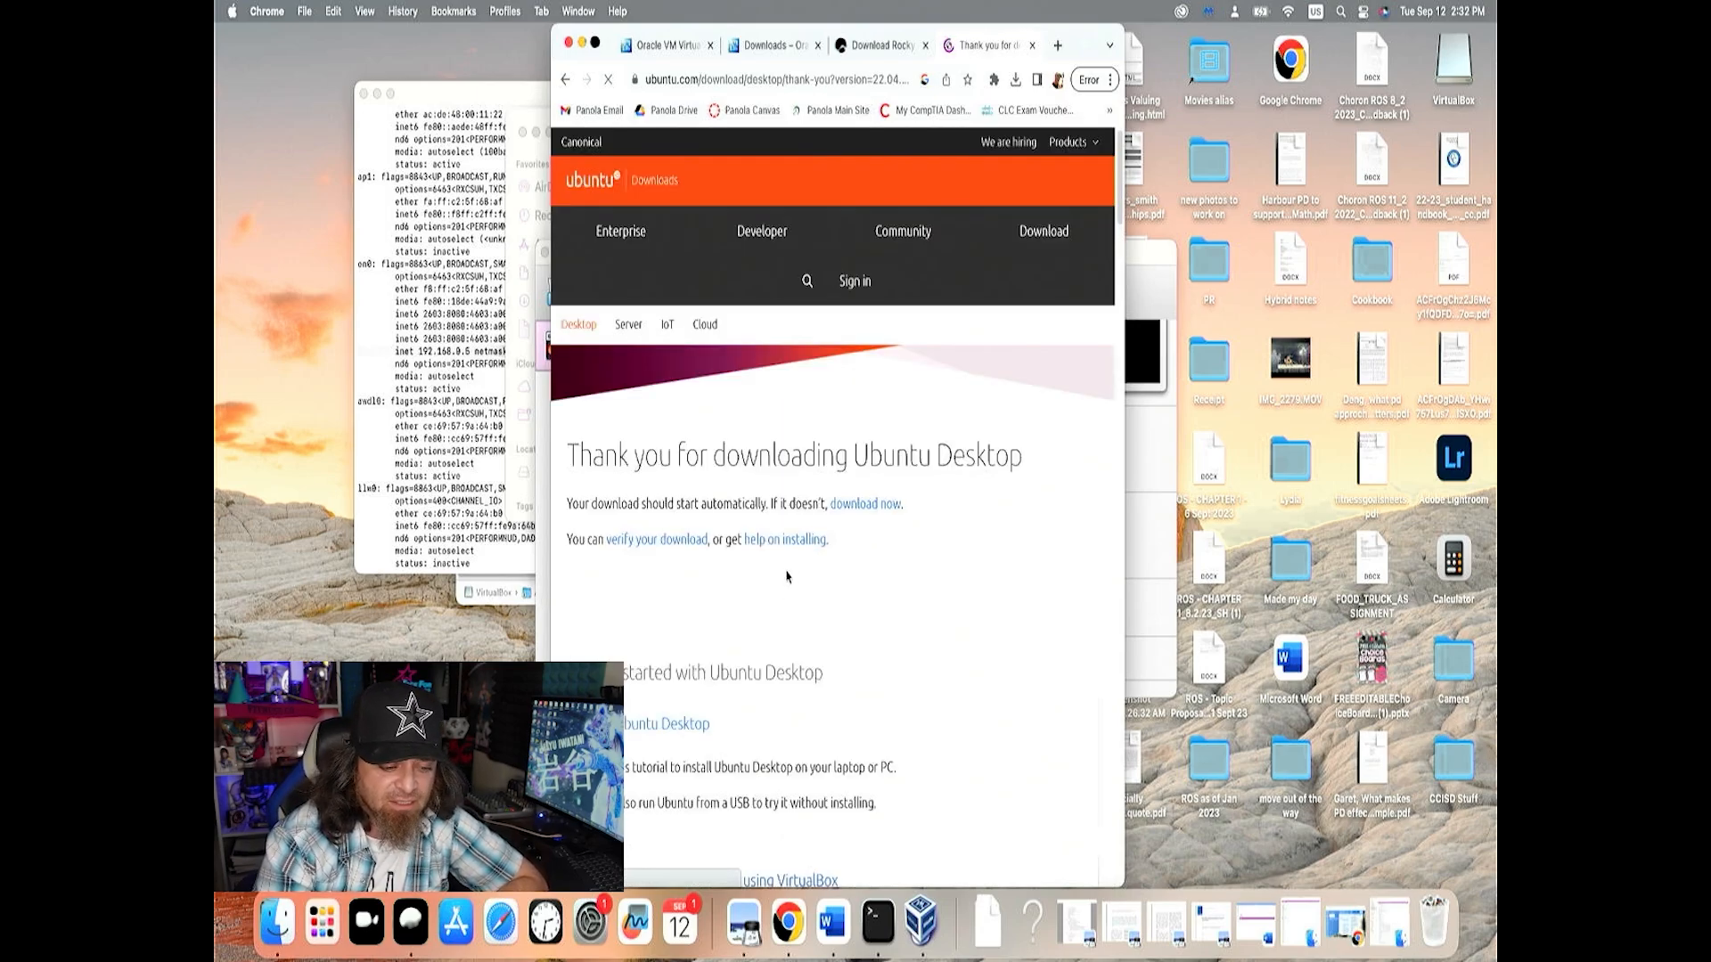
scroll(788, 574, "down", 3)
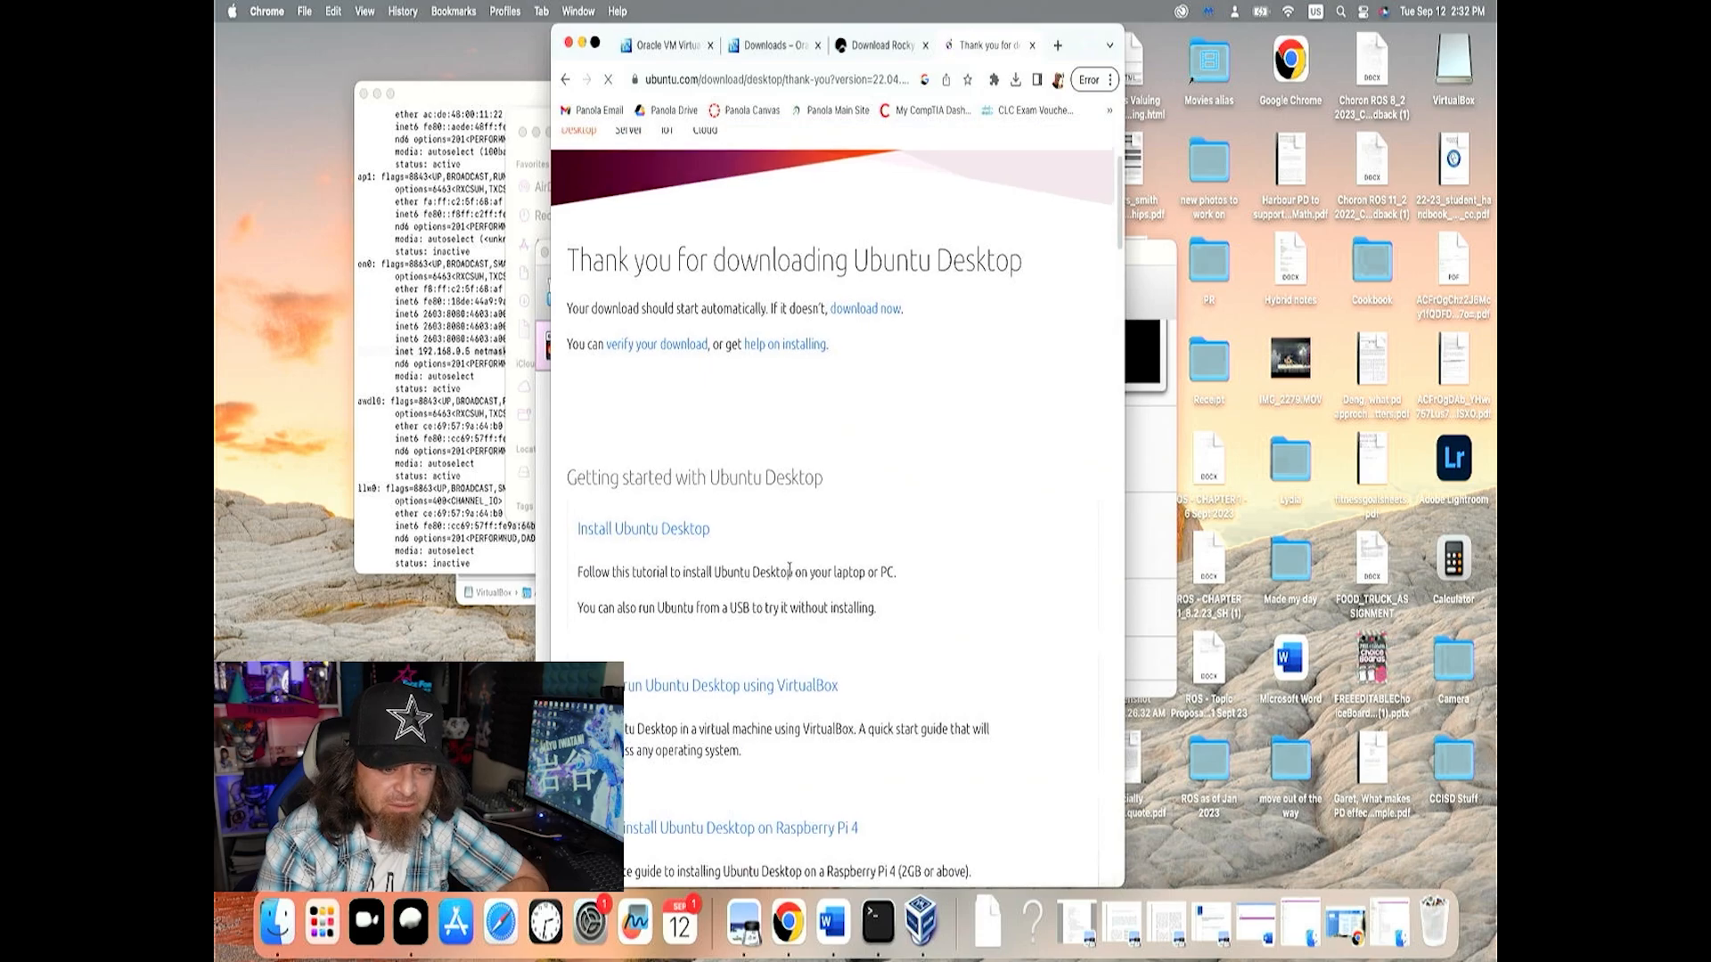
scroll(862, 561, "up", 3)
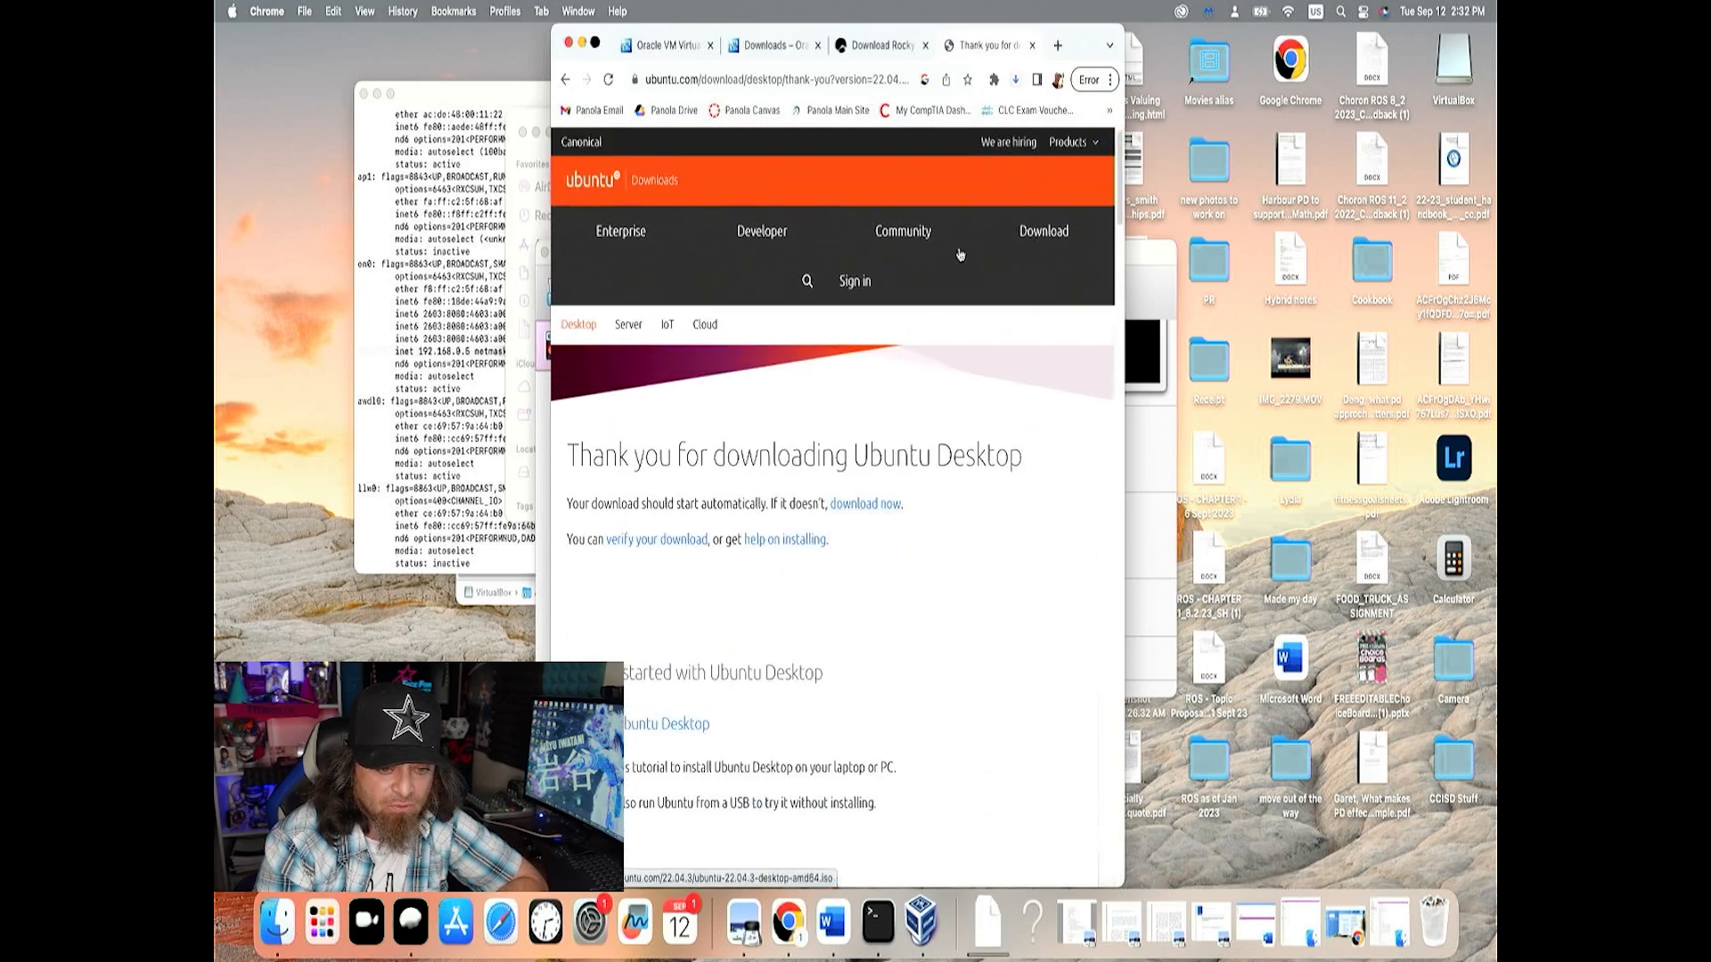
Show the downloaded ubuntu-22.04.3-desktop-amd64.iso in Finder and copy it into the VMs folder
left_click(1015, 82)
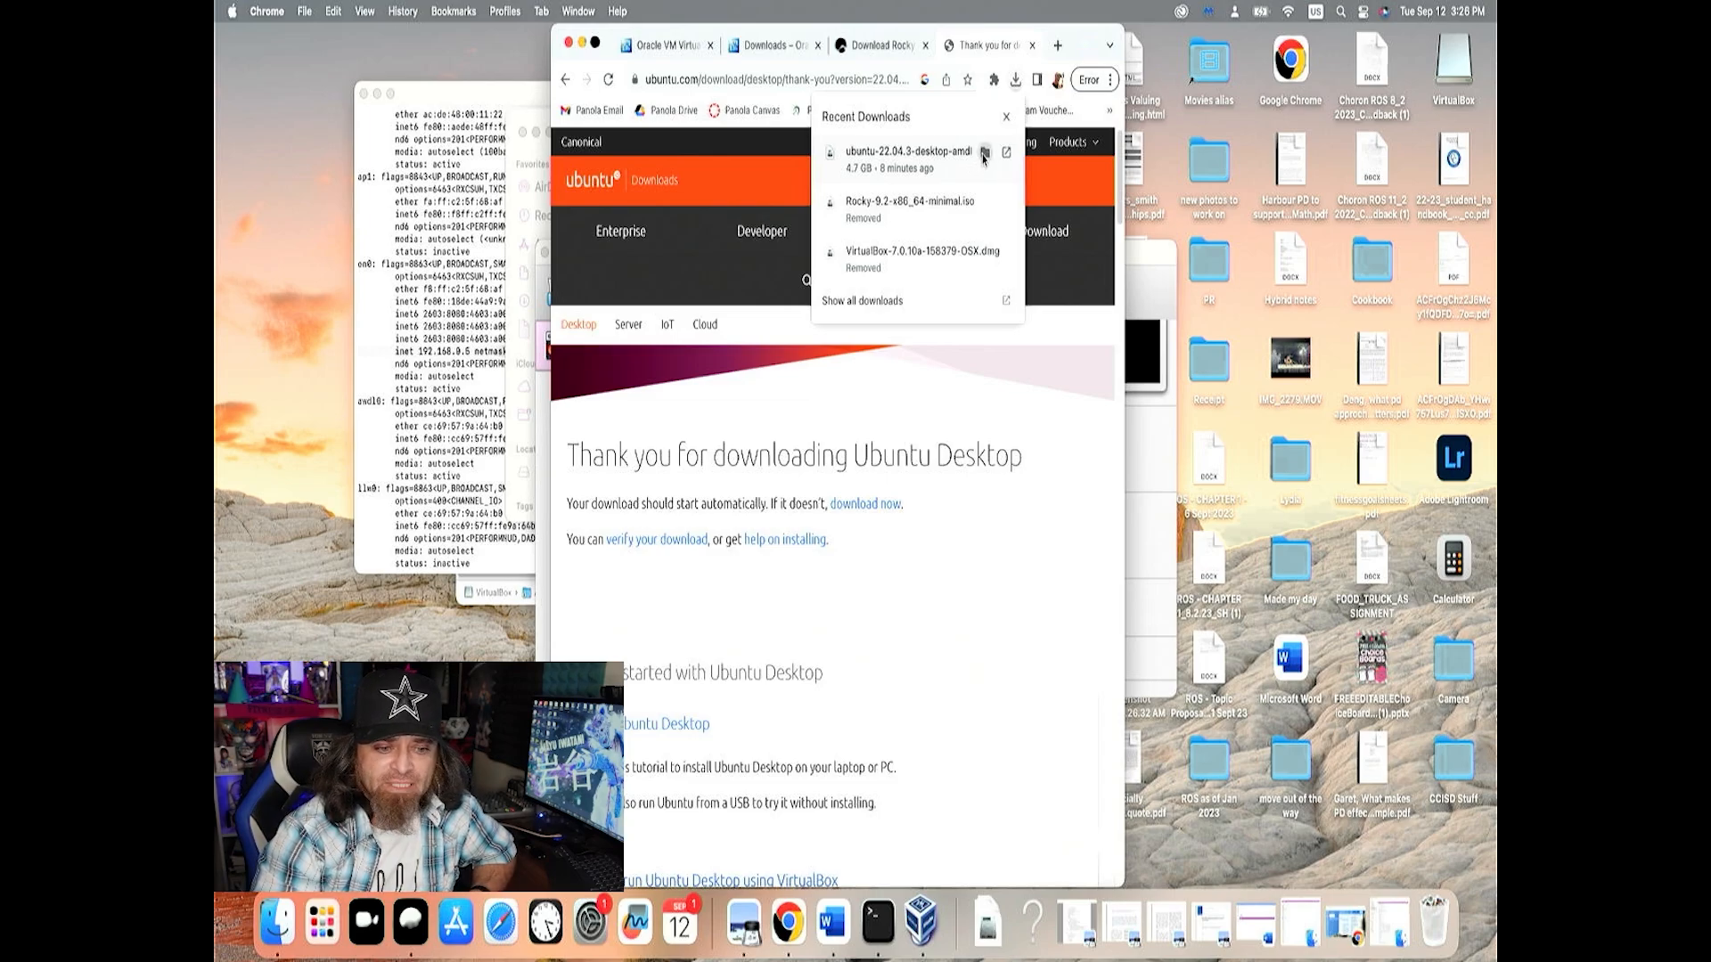
left_click(983, 153)
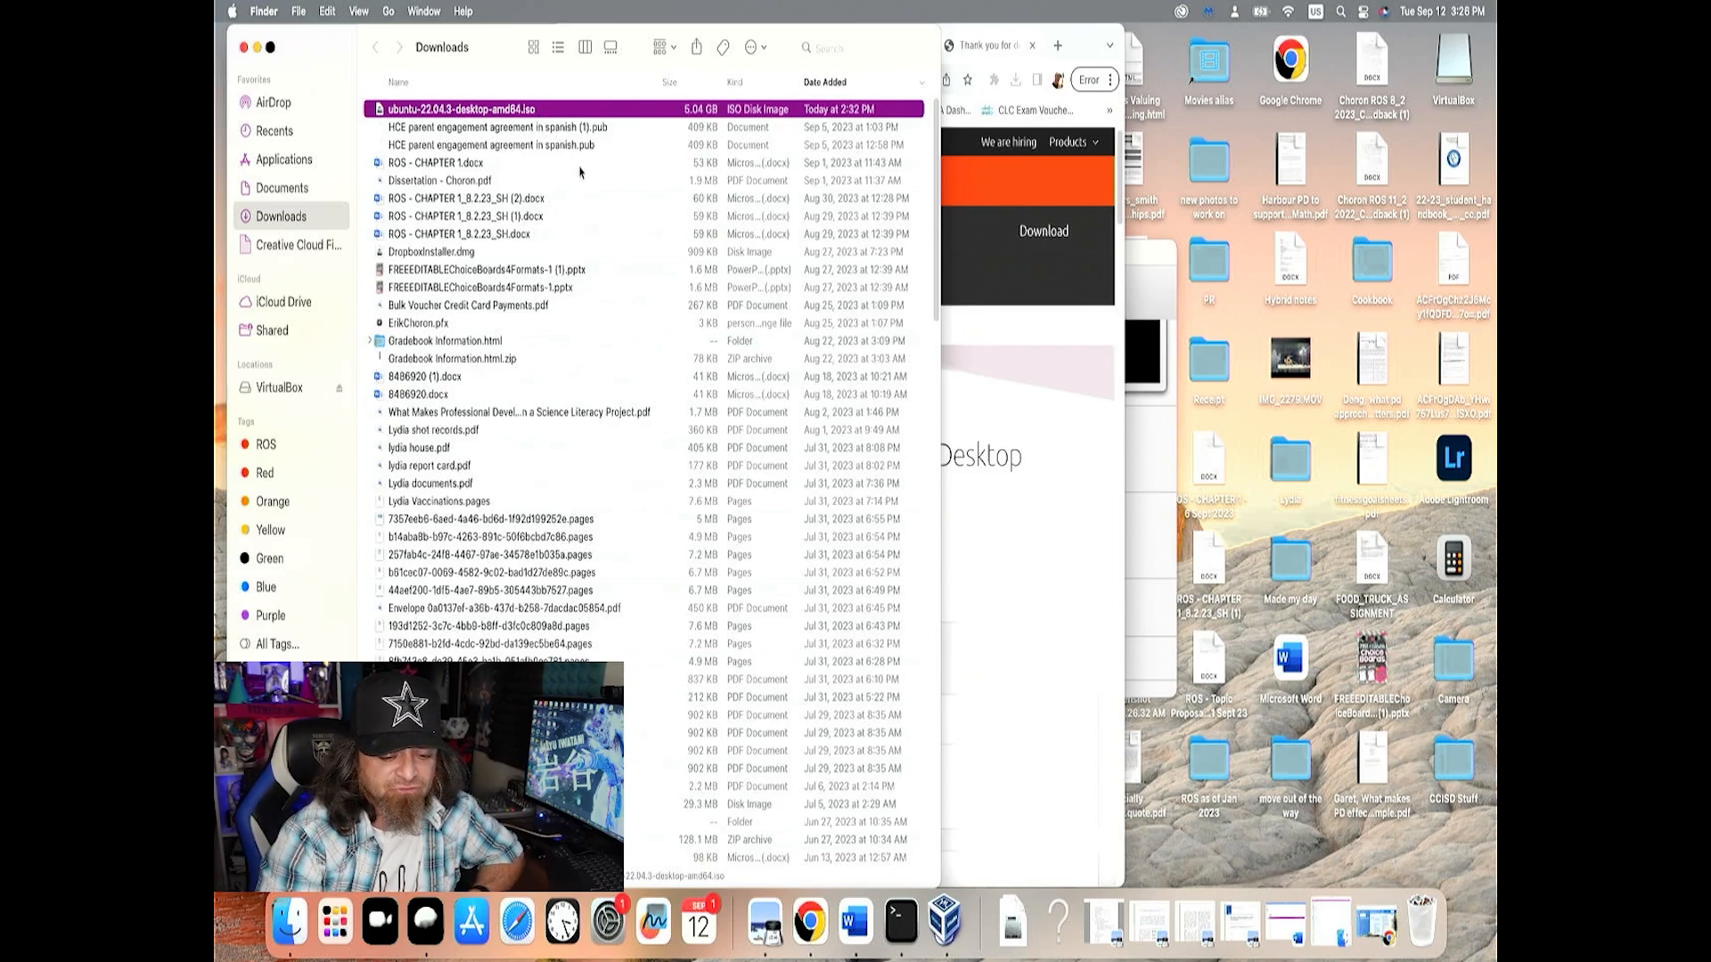
right_click(508, 114)
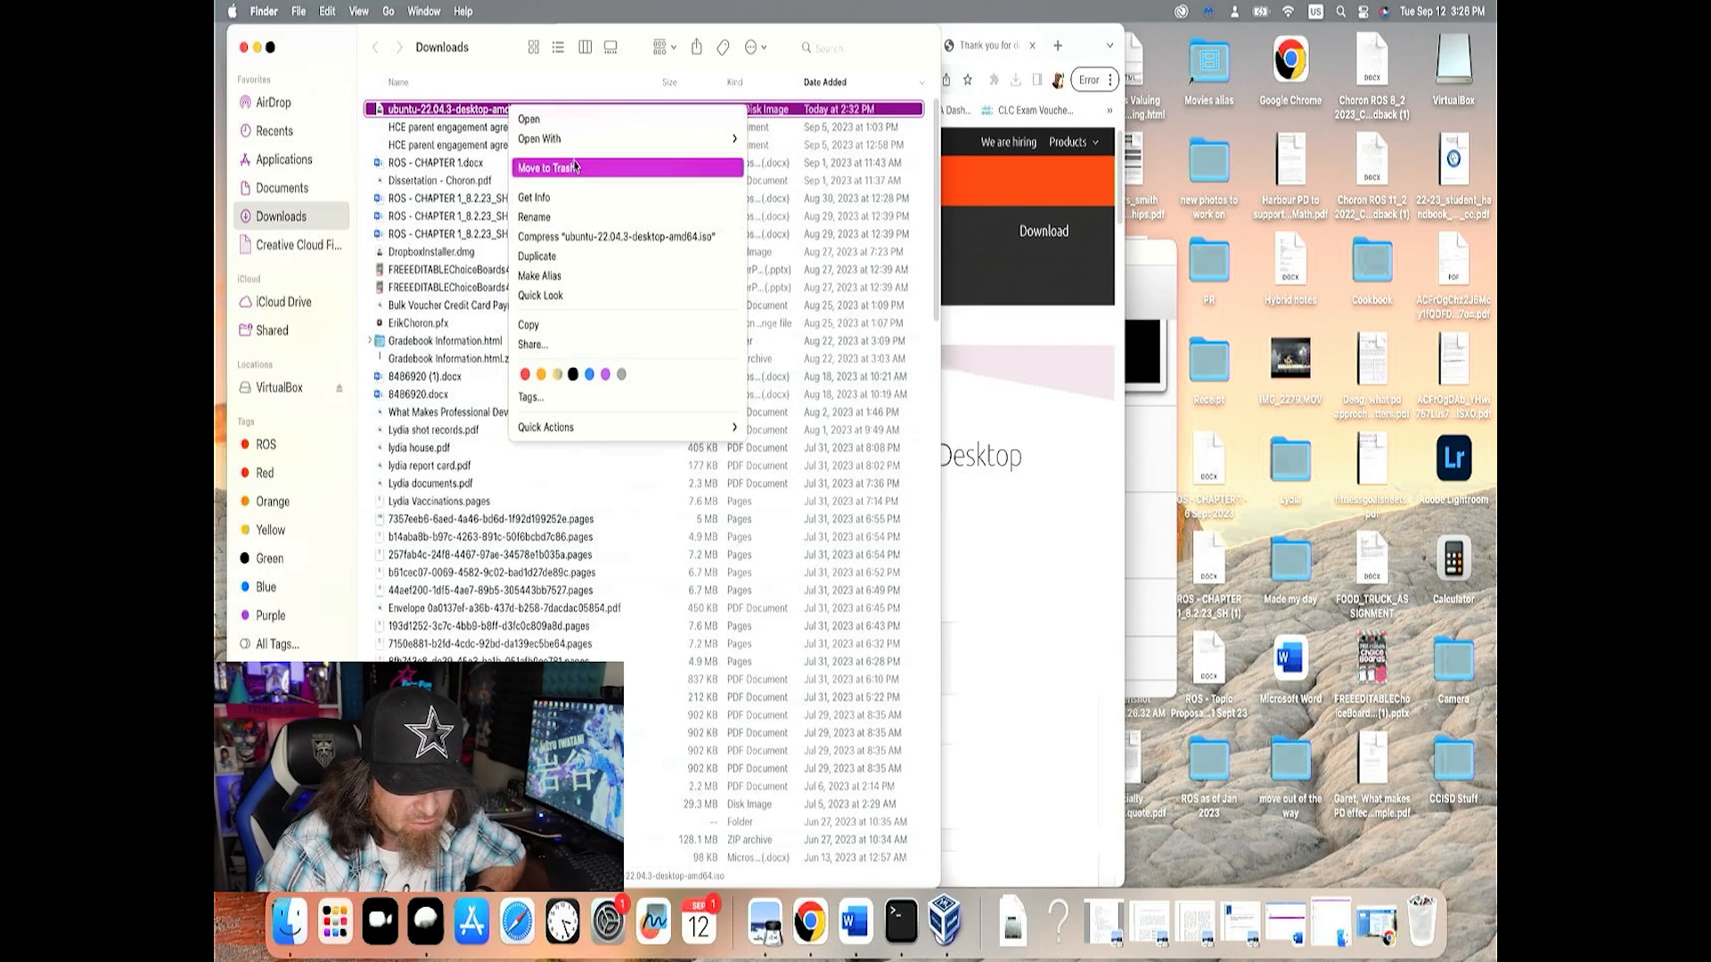
left_click(557, 322)
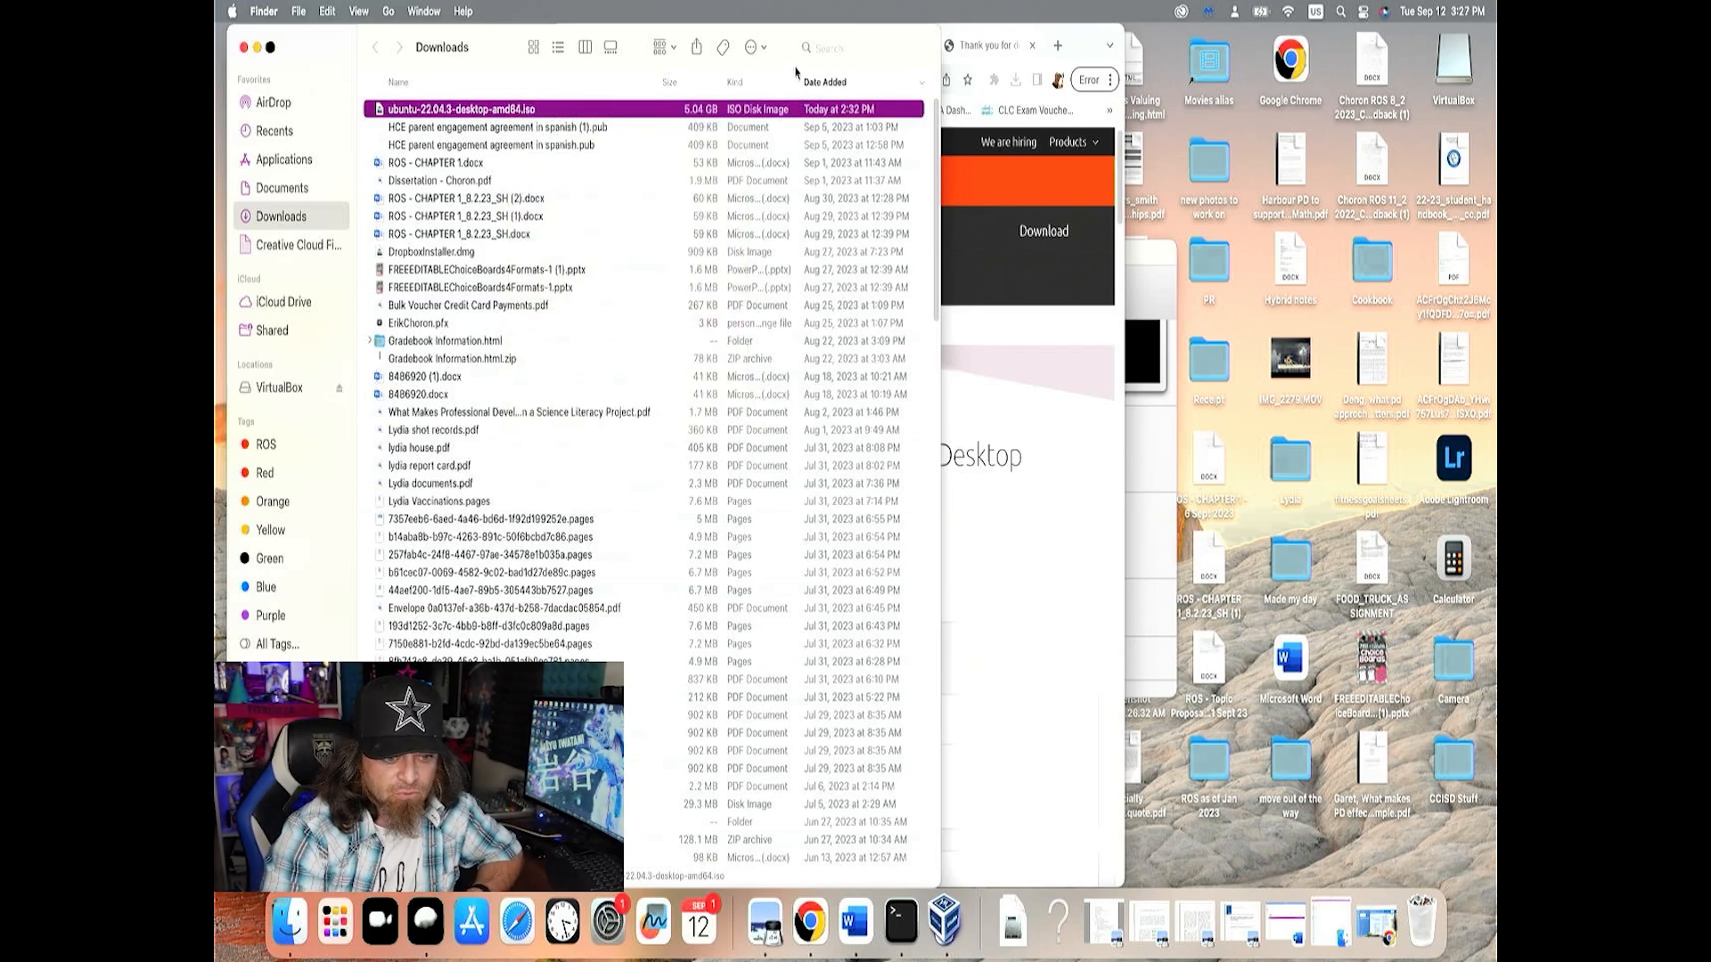
left_click(258, 48)
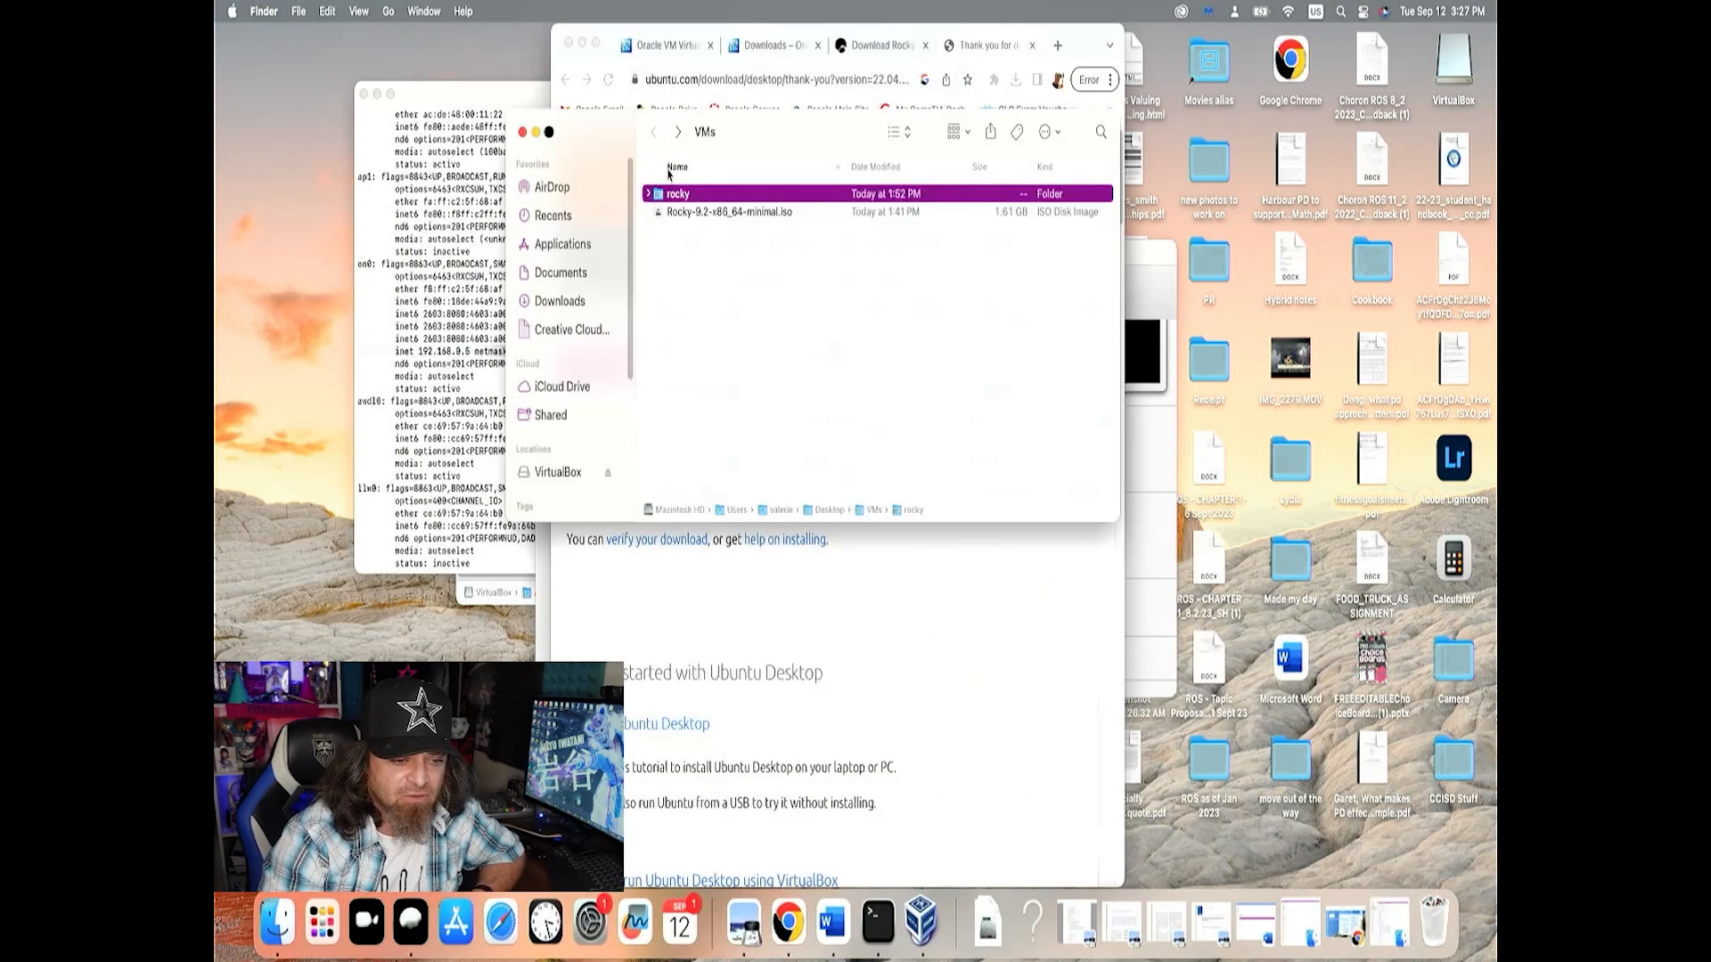
right_click(675, 246)
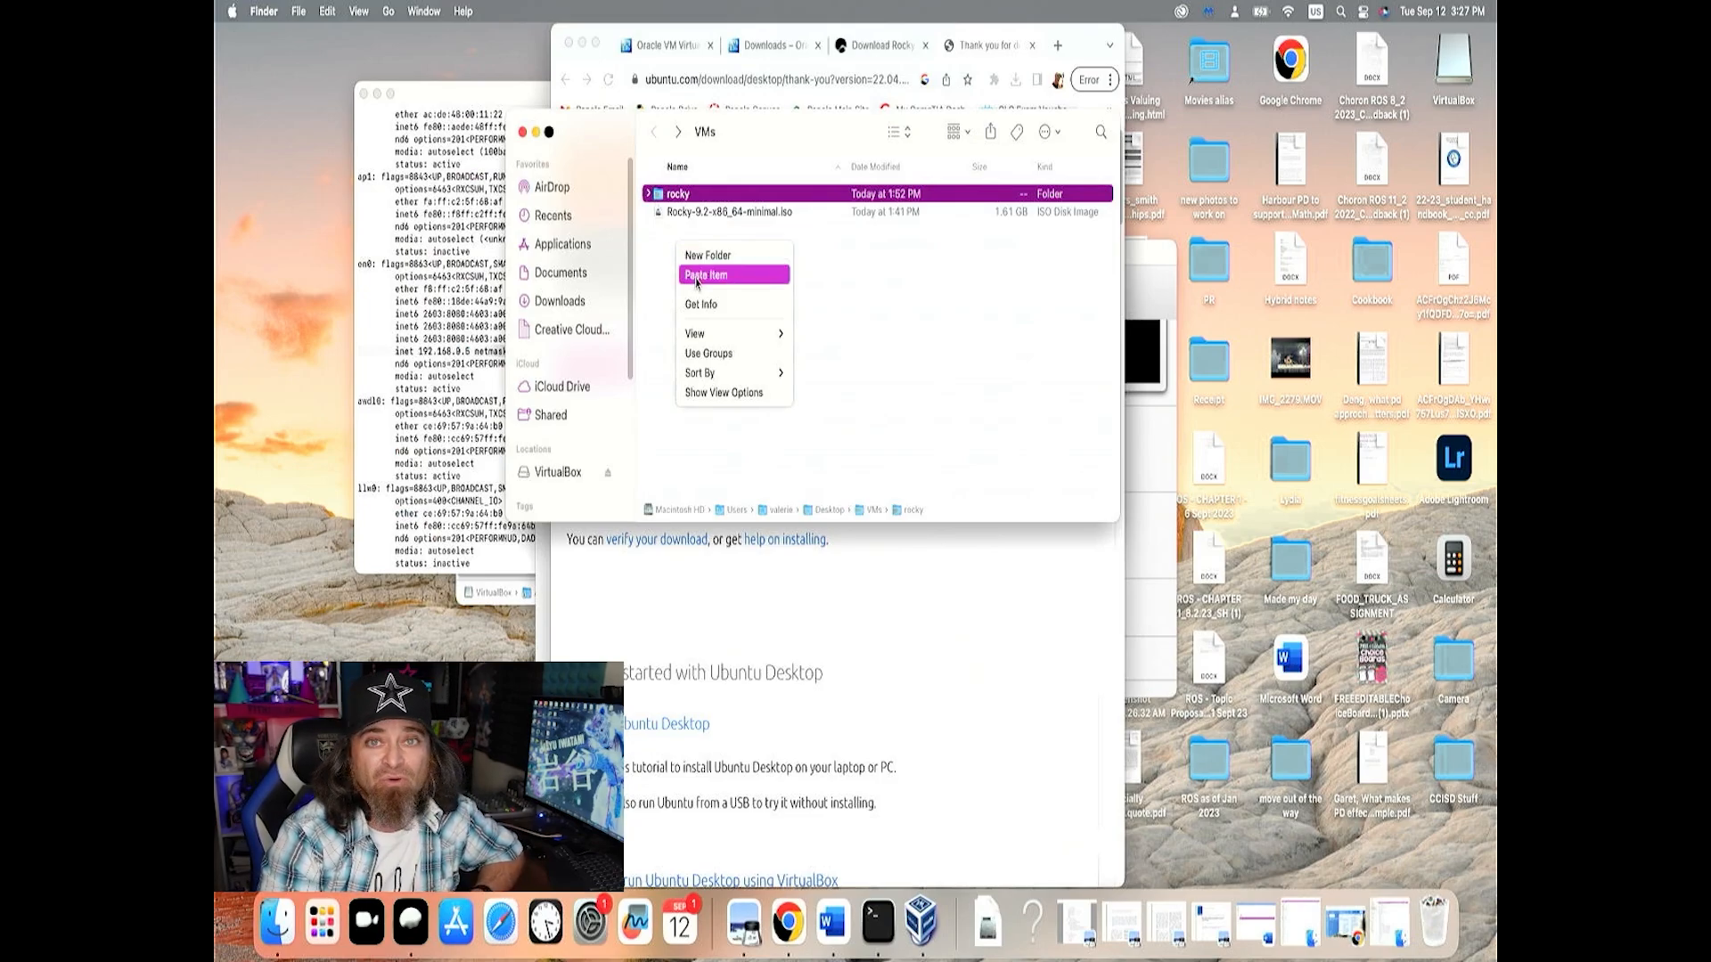
left_click(696, 277)
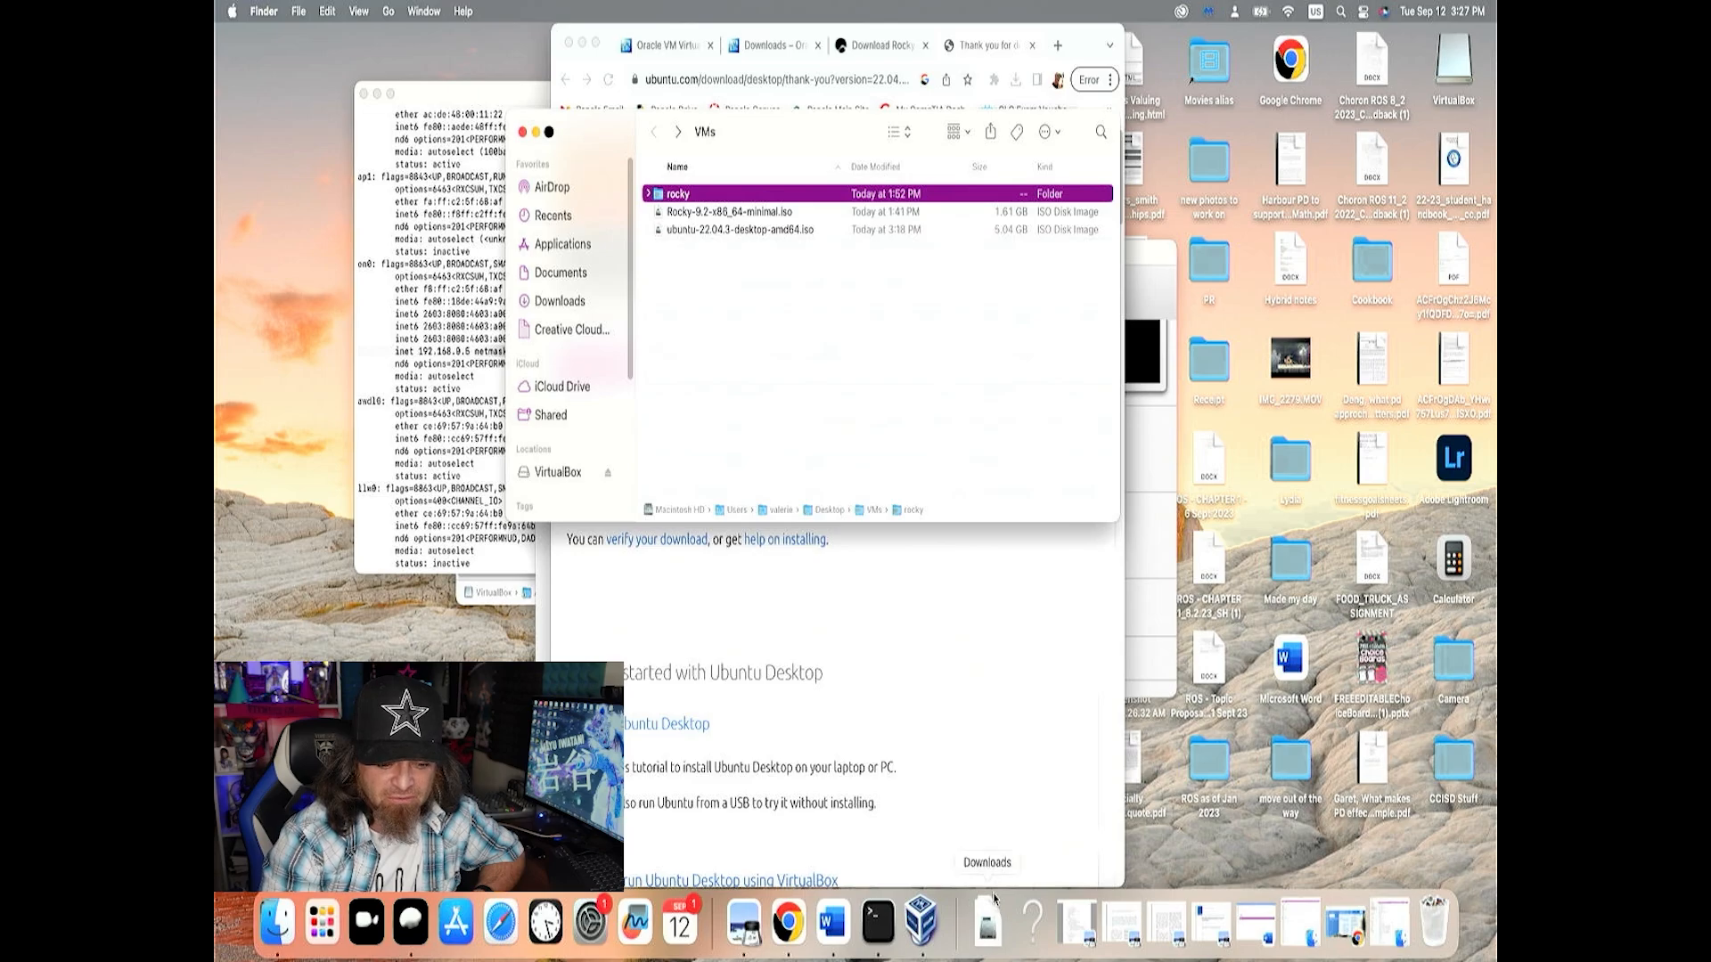
Move the original ubuntu-22.04.3-desktop-amd64.iso in the Downloads folder to the Trash and put that window away
left_click(987, 922)
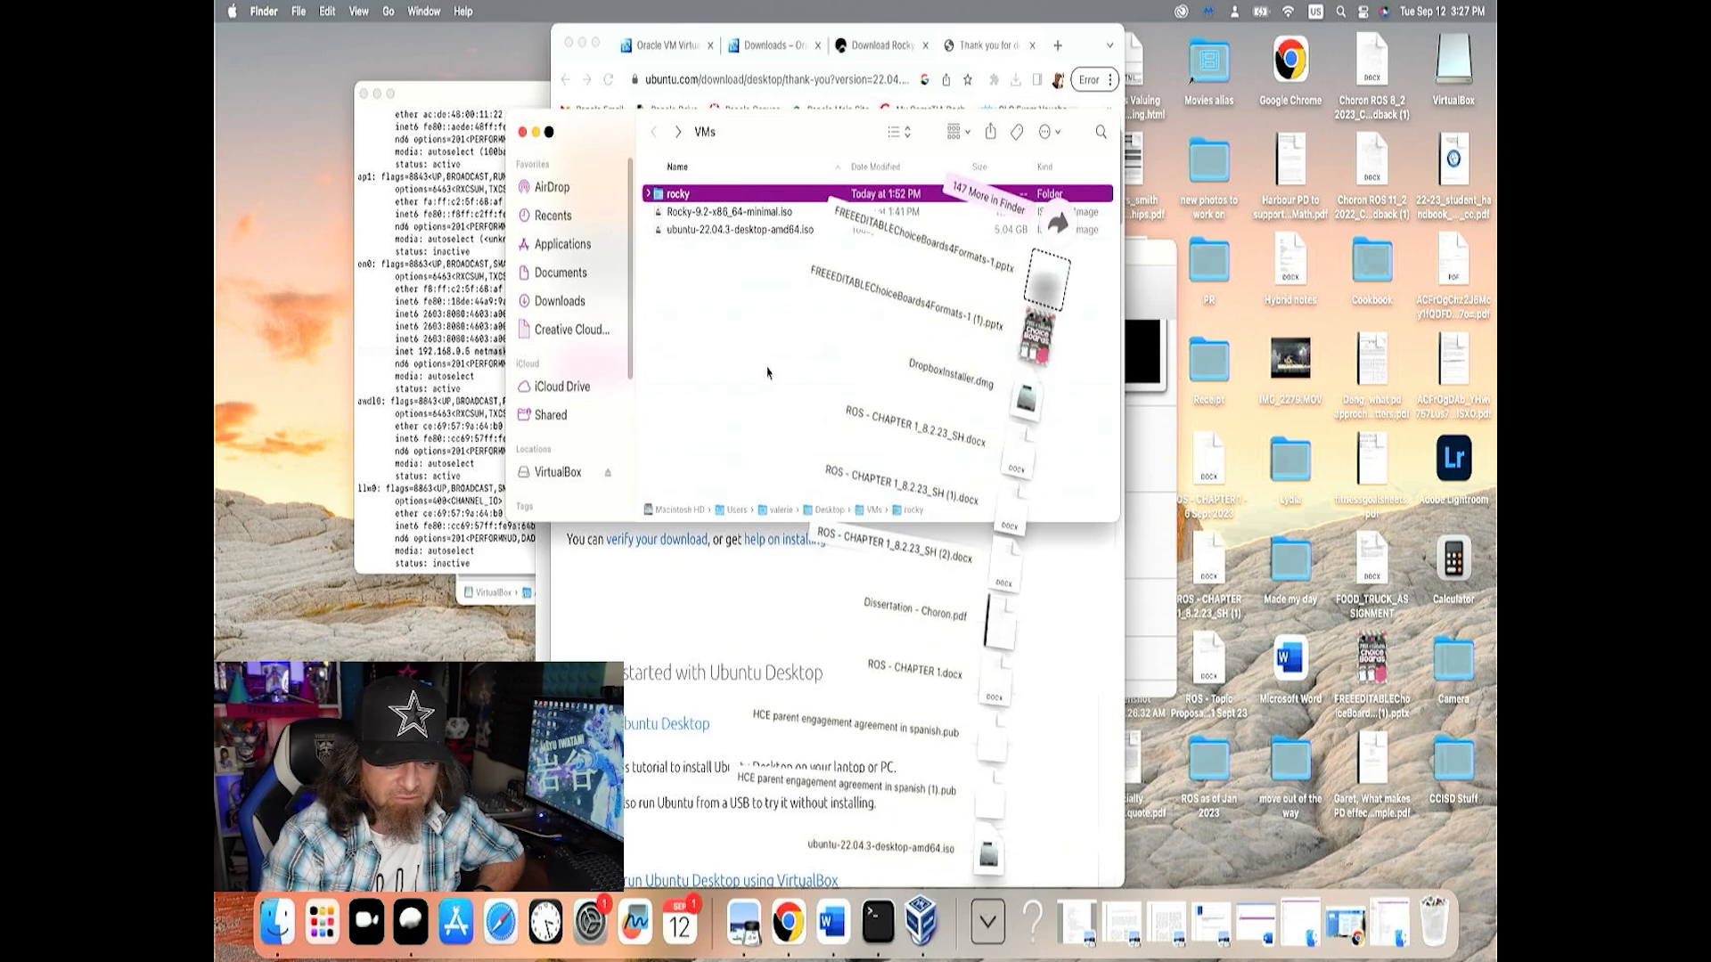
left_click(1054, 223)
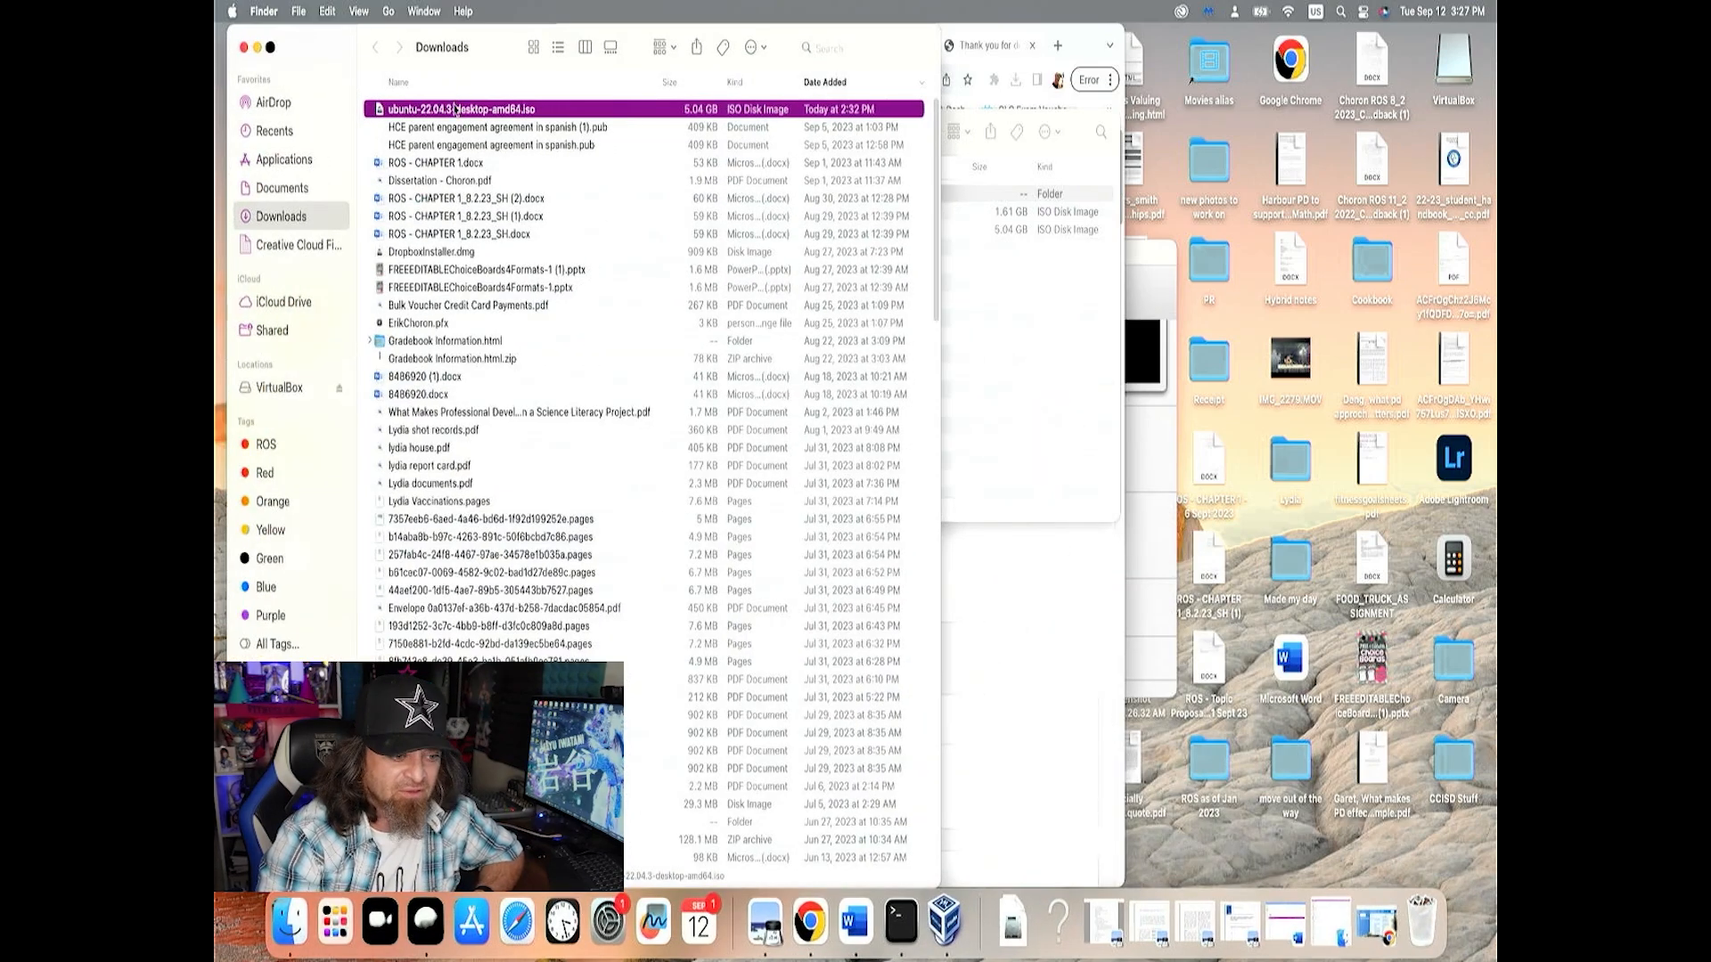
right_click(456, 104)
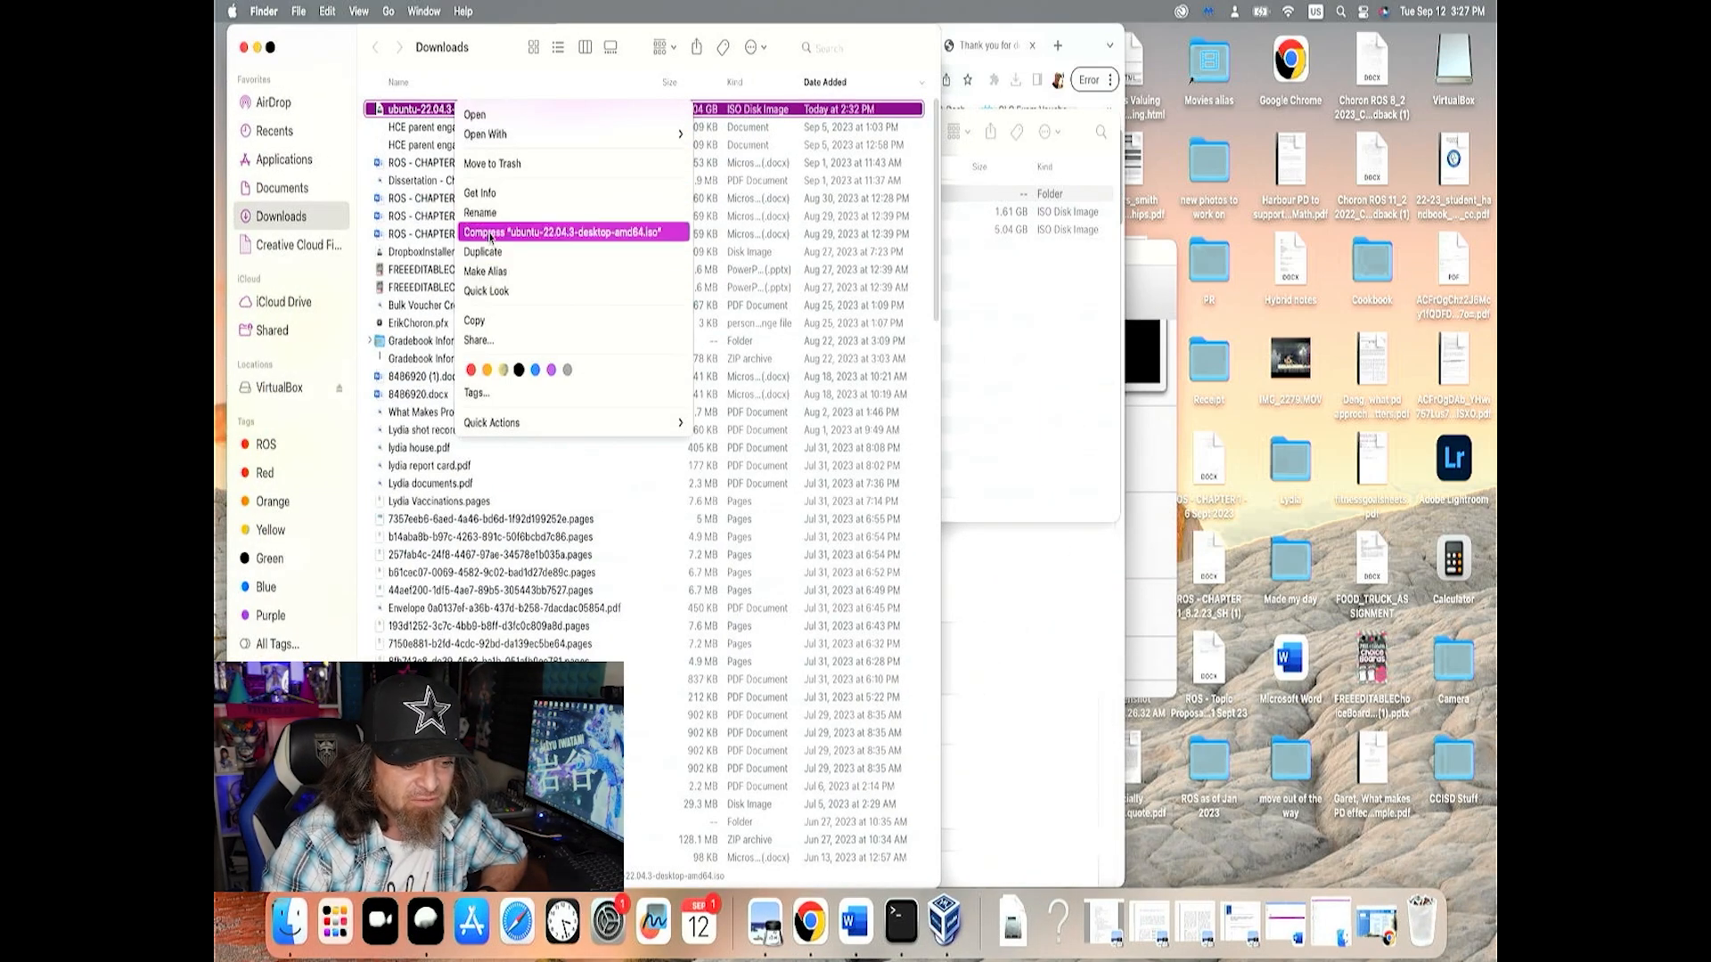
left_click(501, 165)
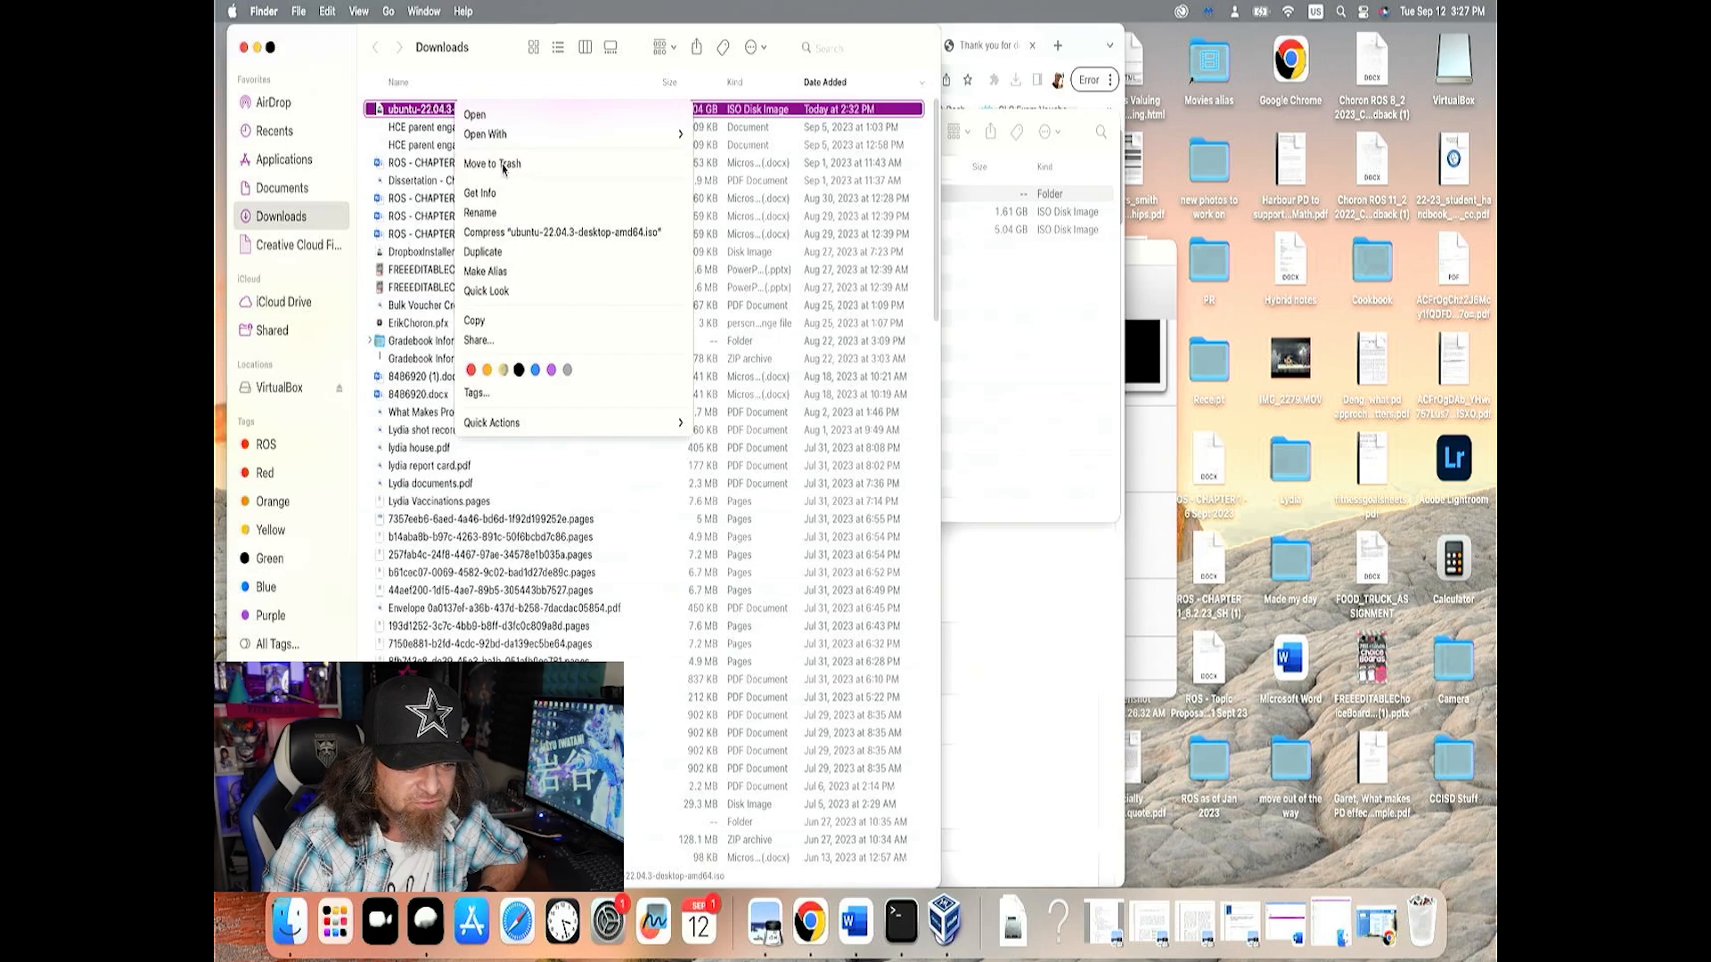
left_click(258, 47)
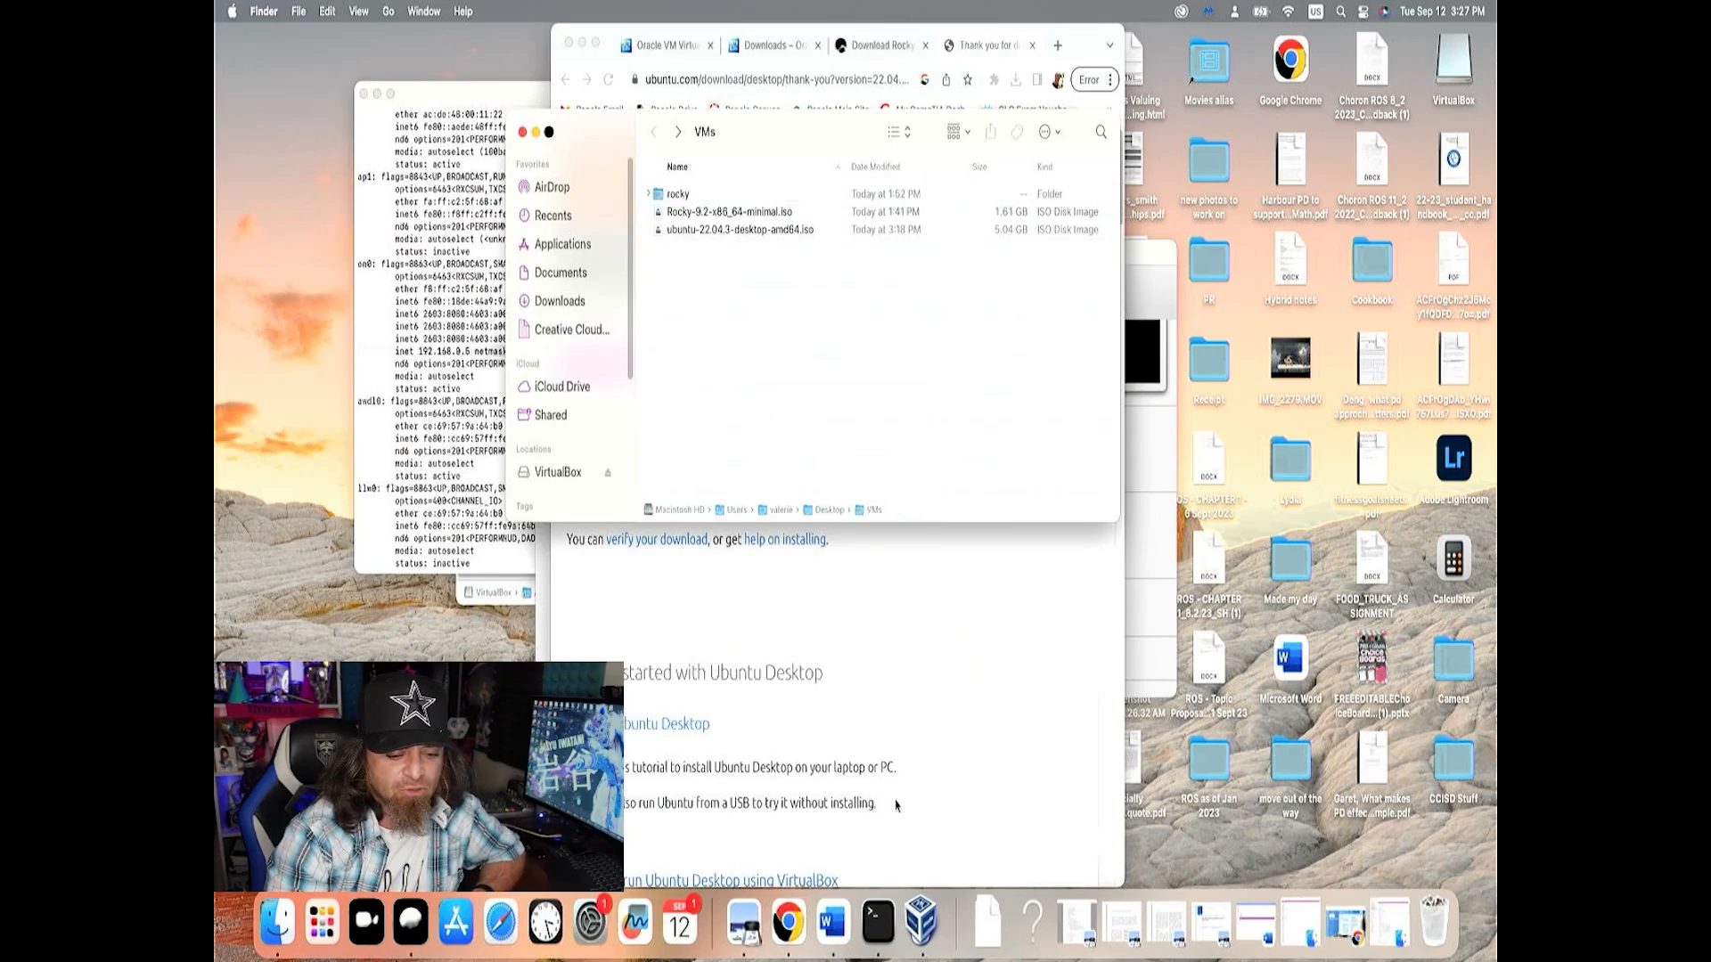
Switch to VirtualBox Manager and start a new virtual machine named Ubuntu
left_click(920, 922)
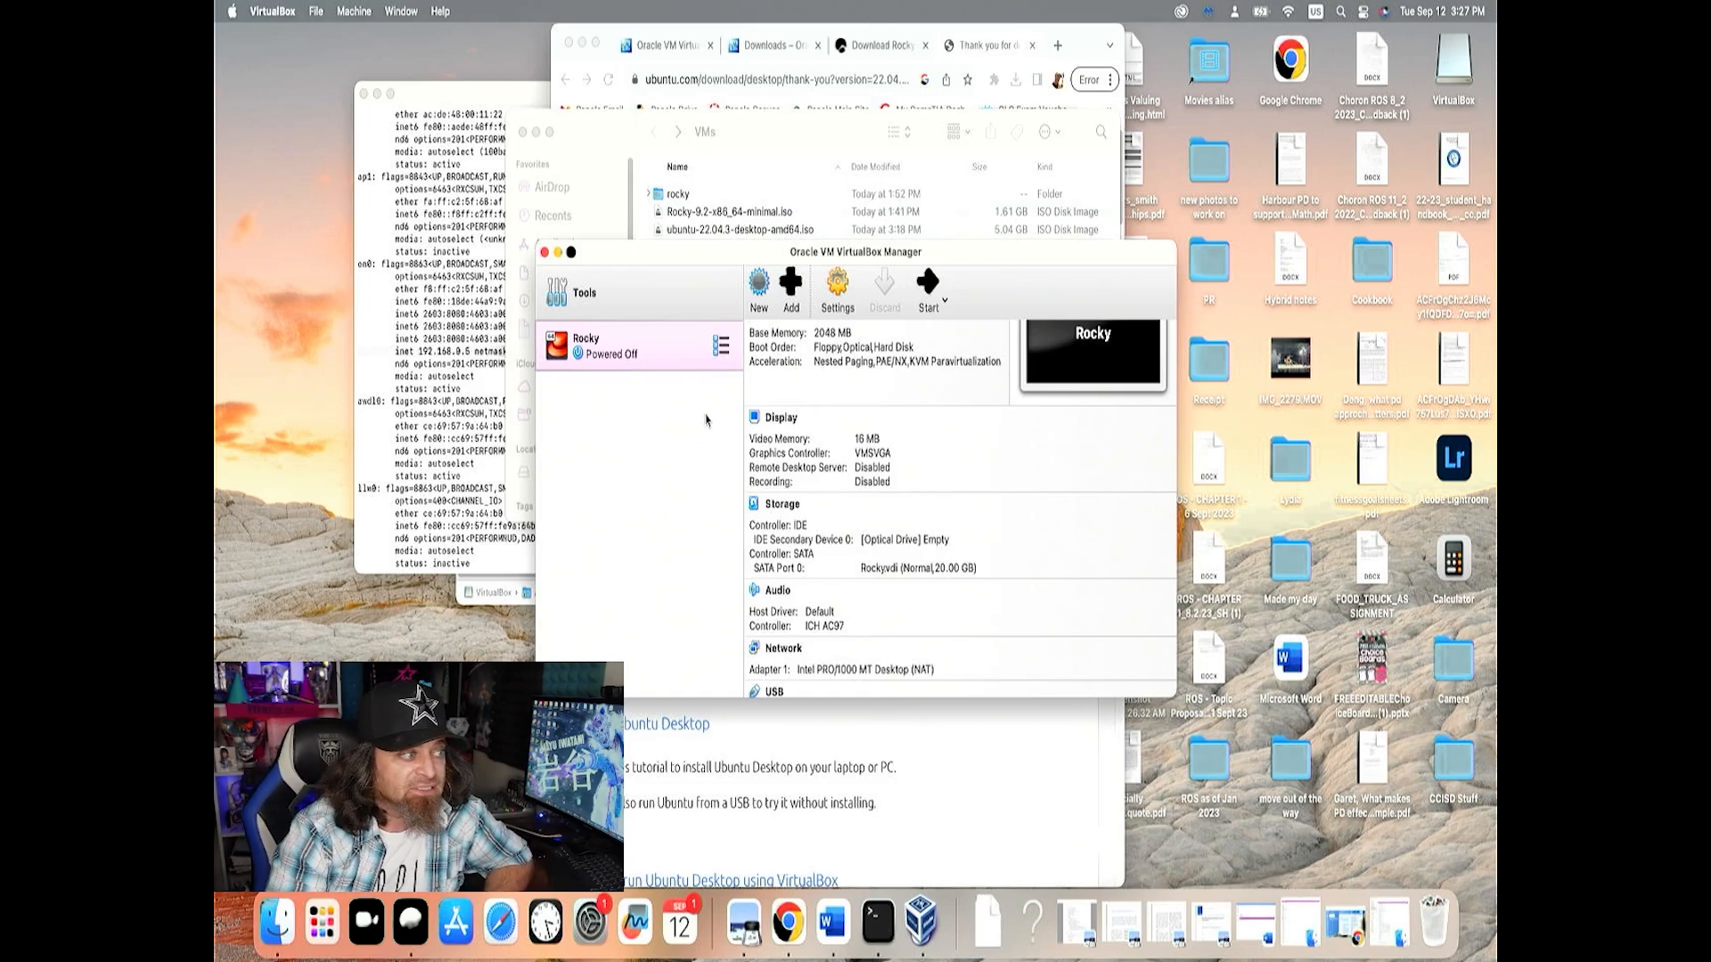
left_click(768, 294)
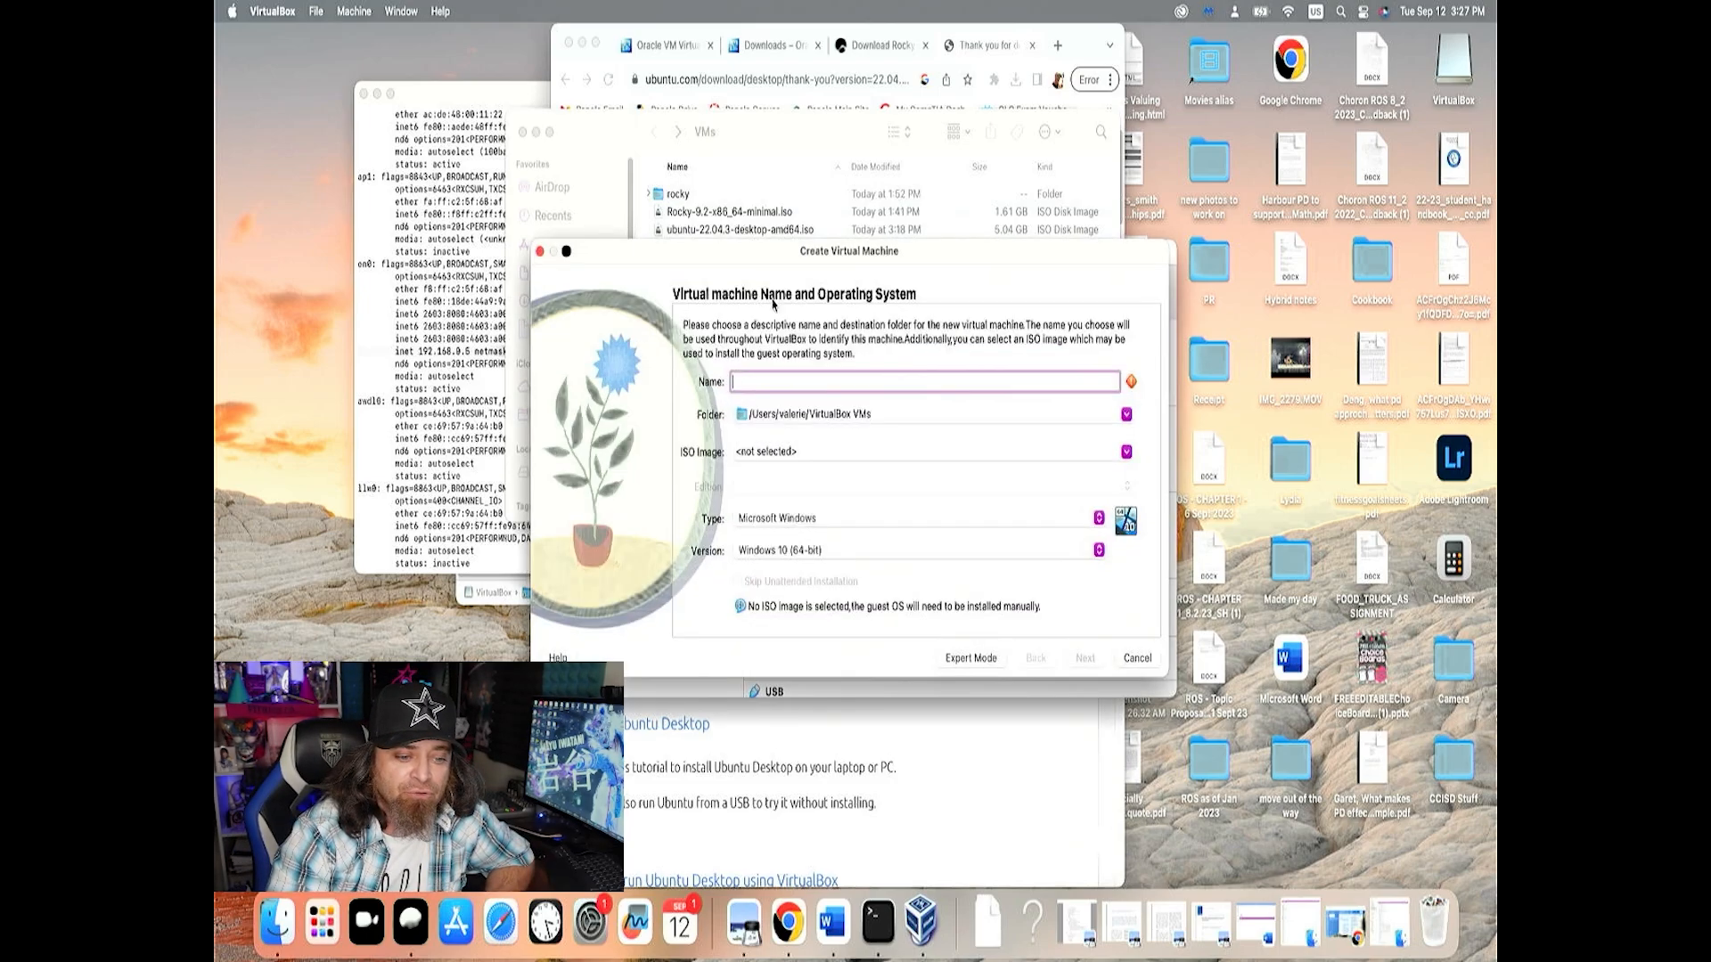
type("Ubuntu")
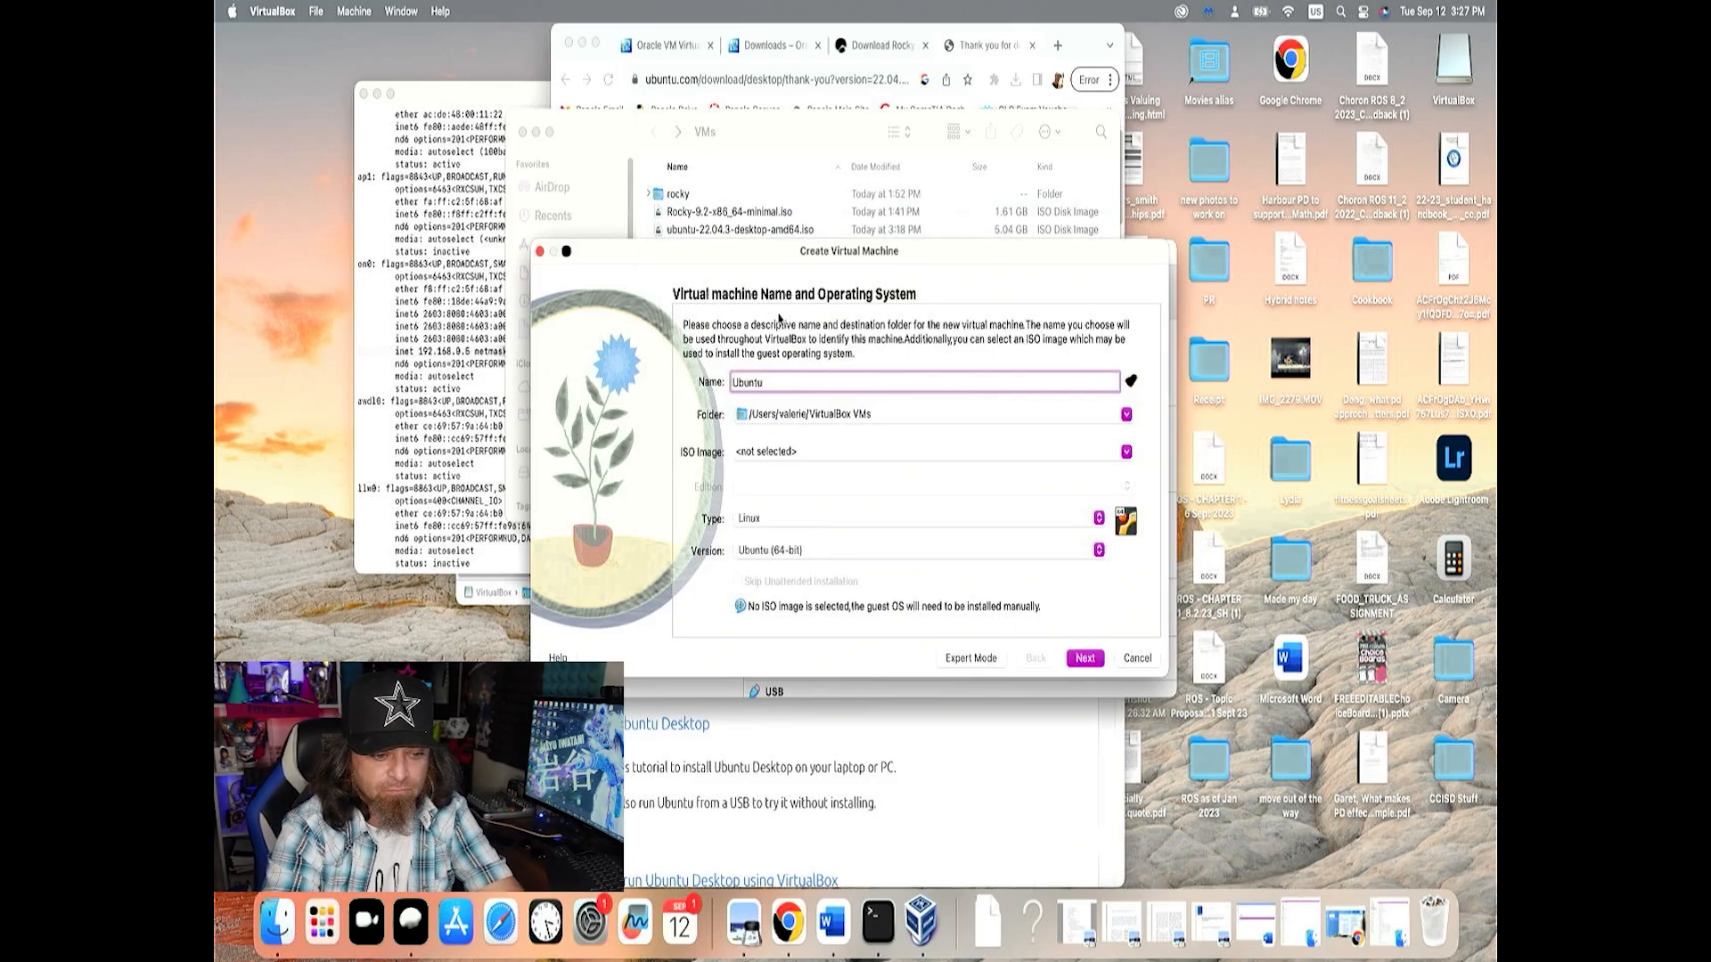
Create a folder named Ubuntu inside Desktop/VMs and set it as the virtual machine's destination folder
left_click(1126, 415)
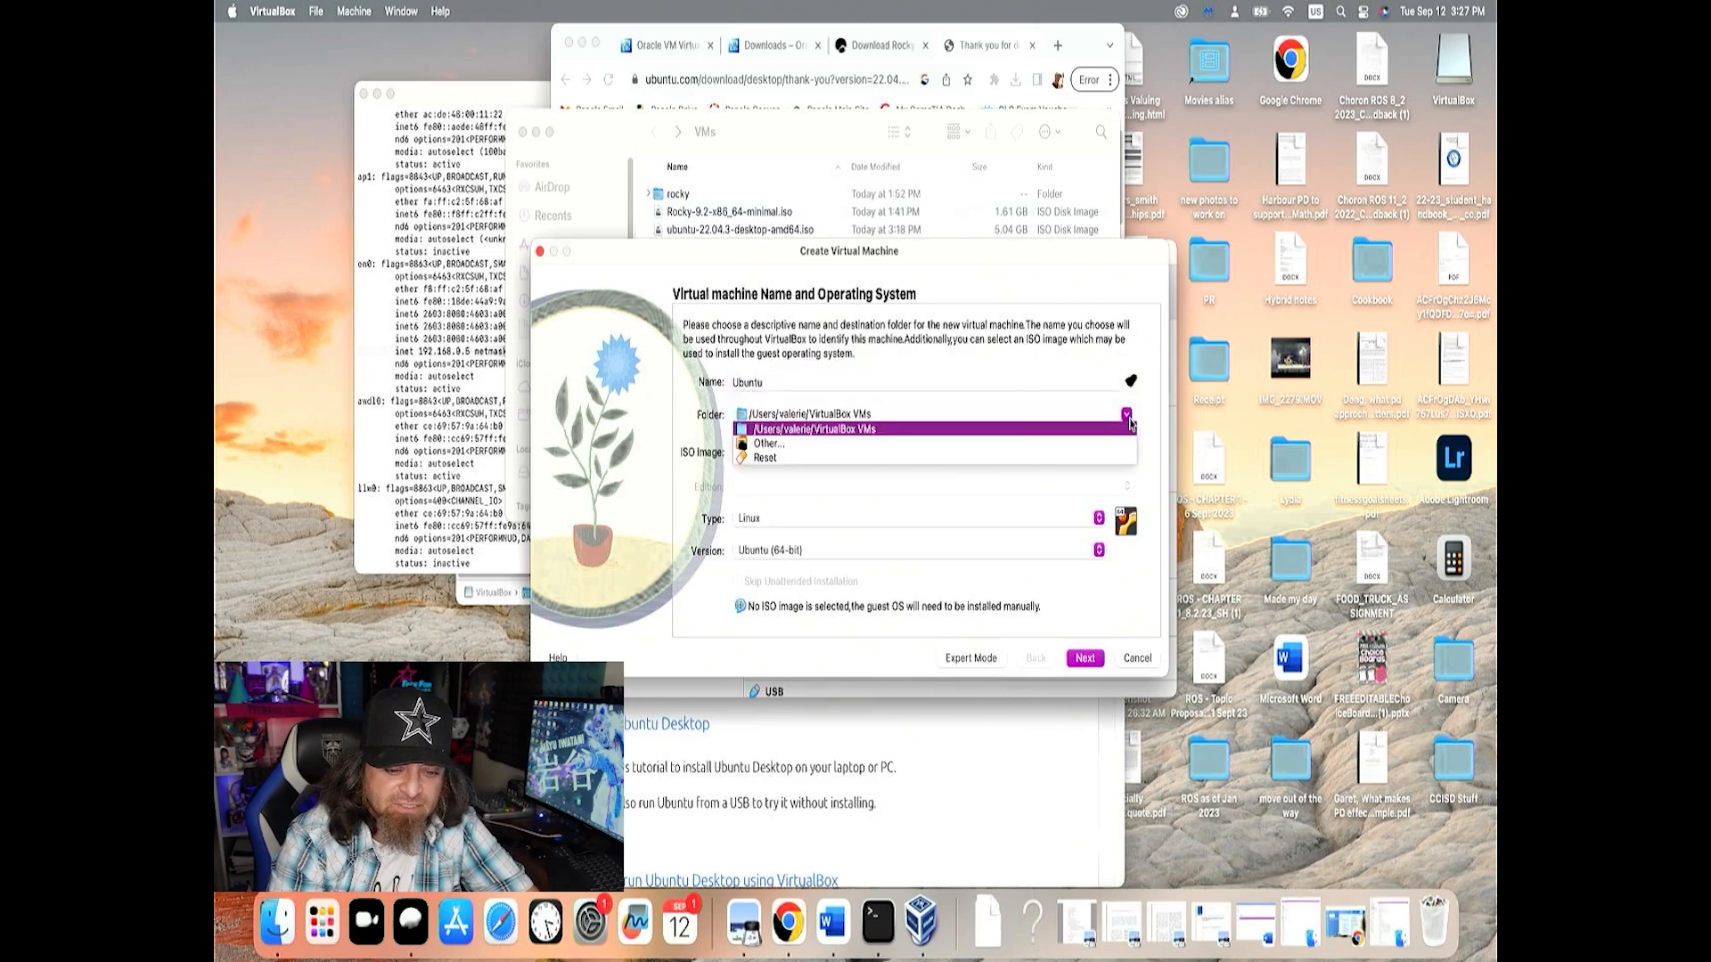
left_click(1011, 444)
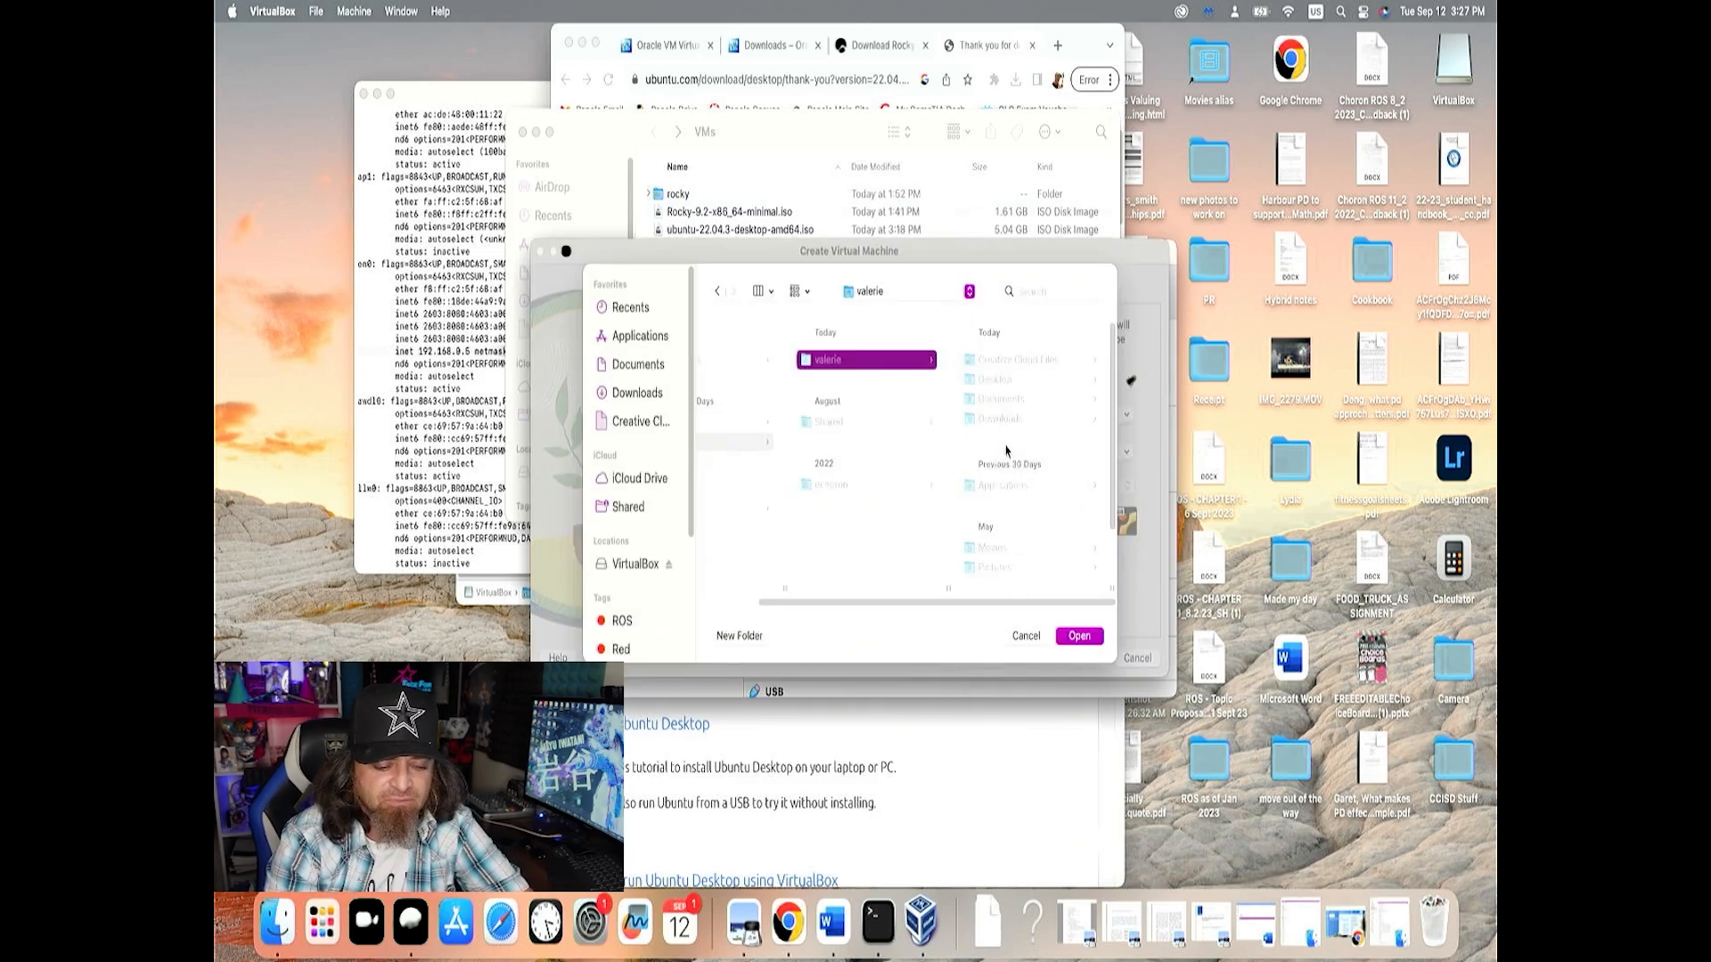
left_click(983, 386)
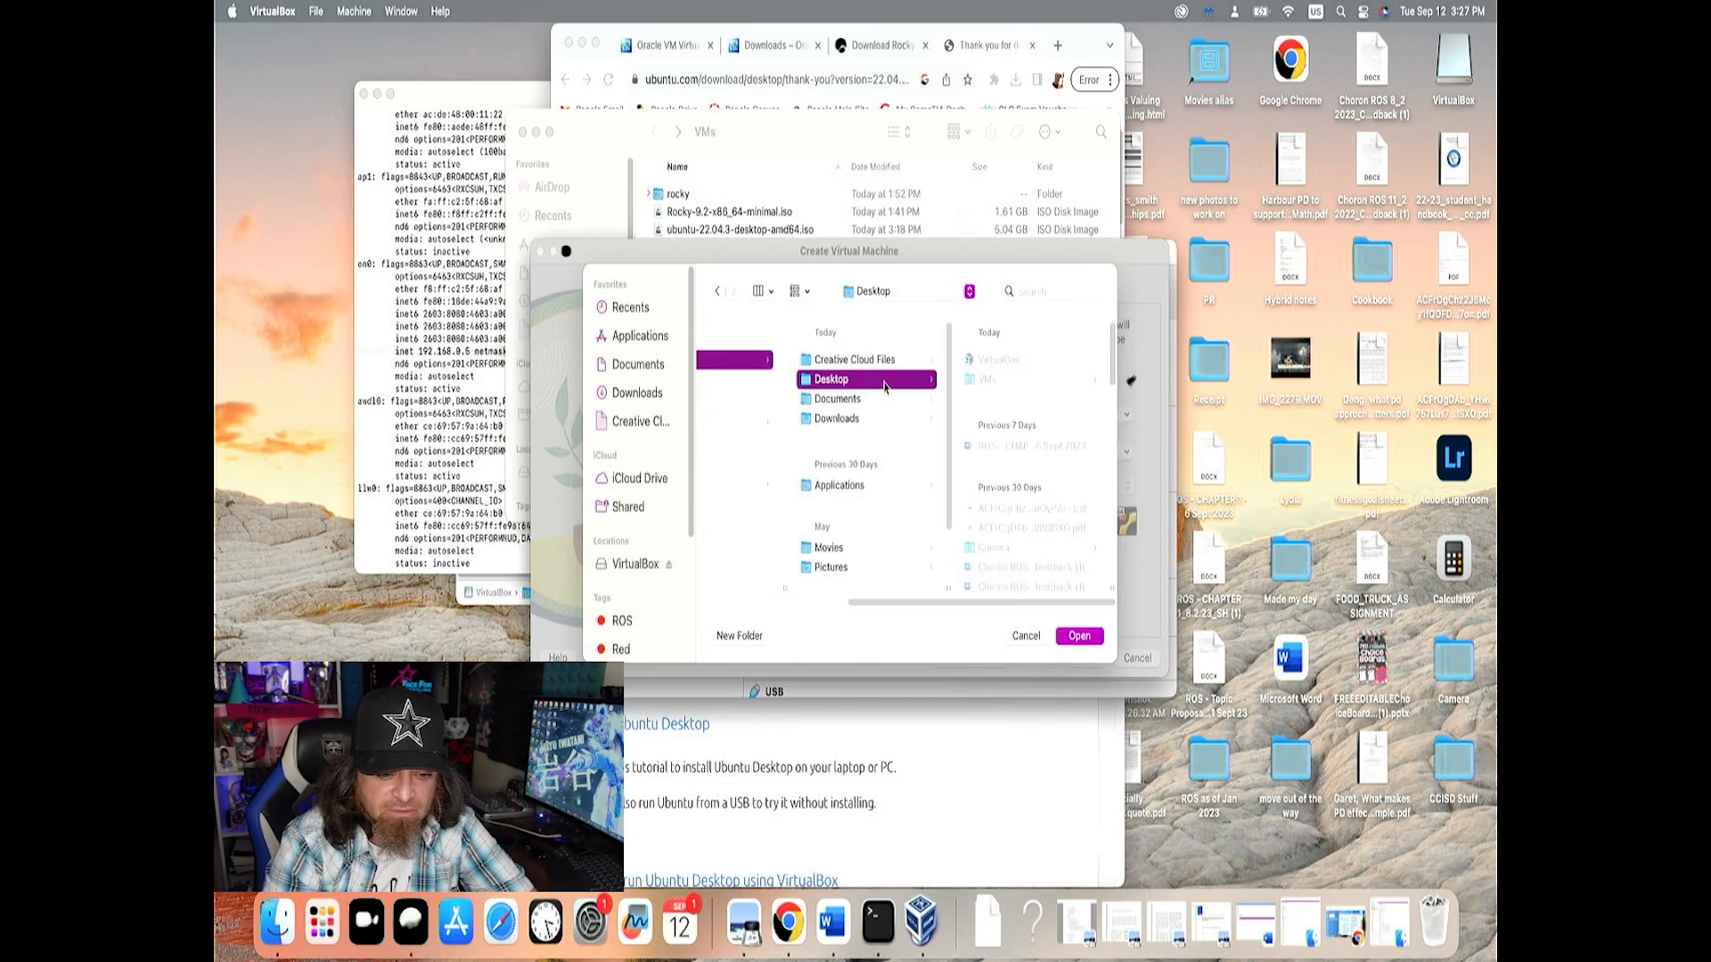
left_click(975, 385)
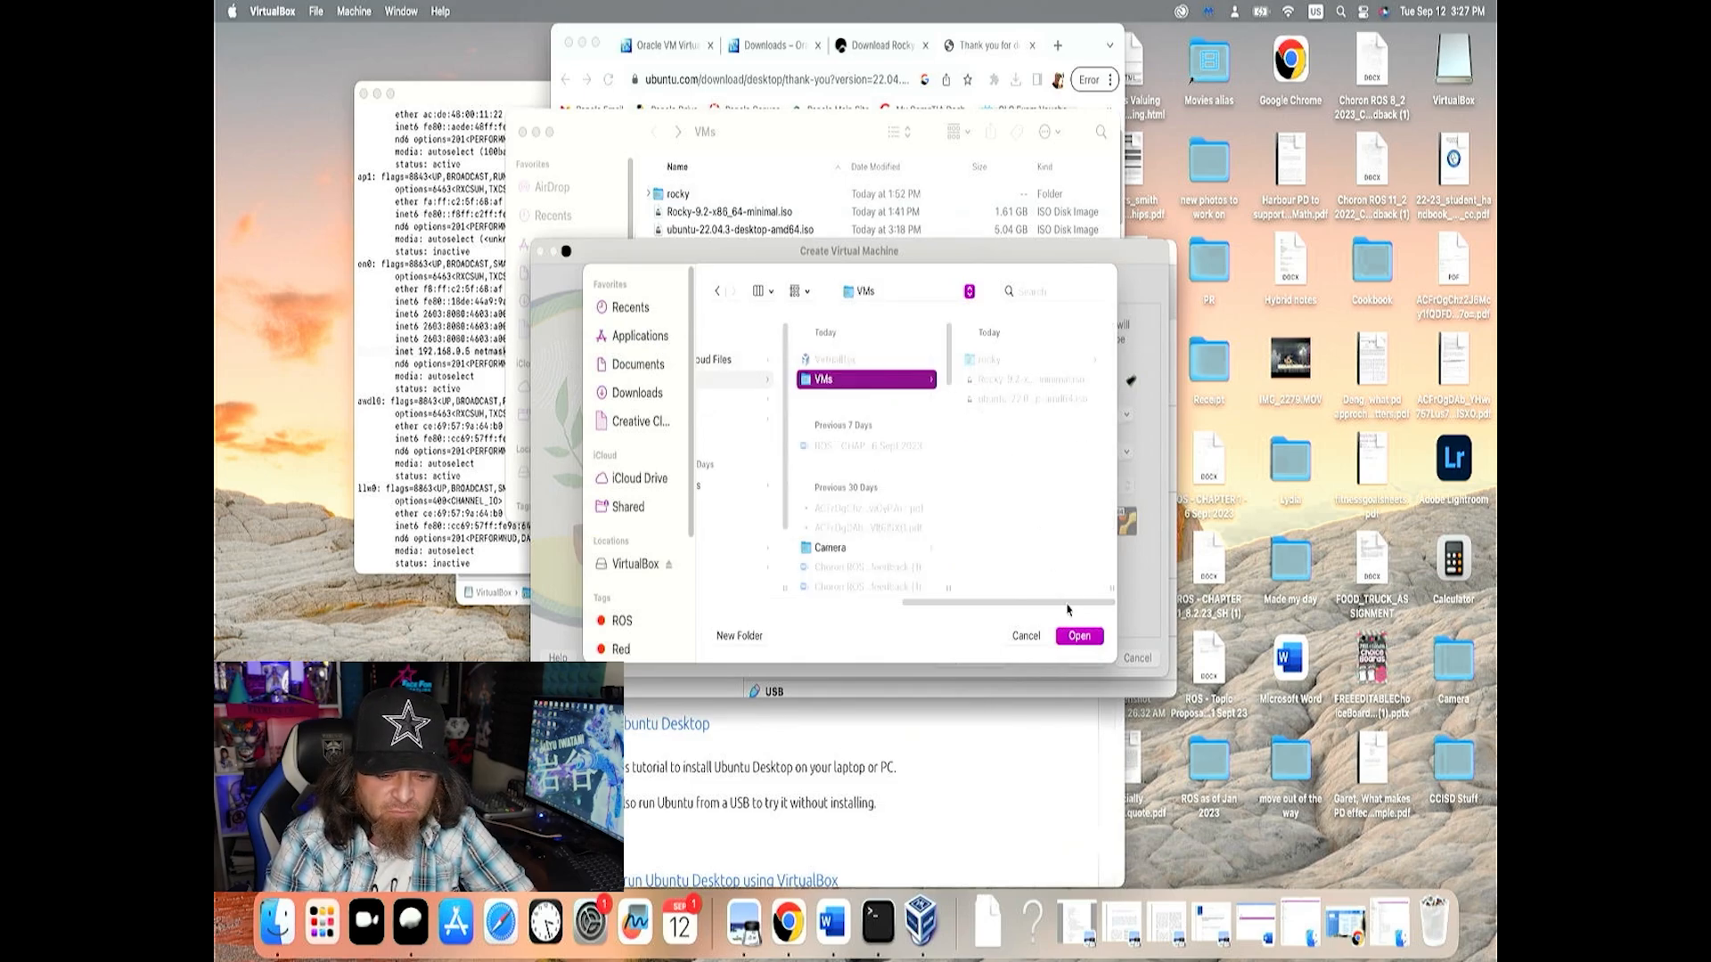
left_click(753, 642)
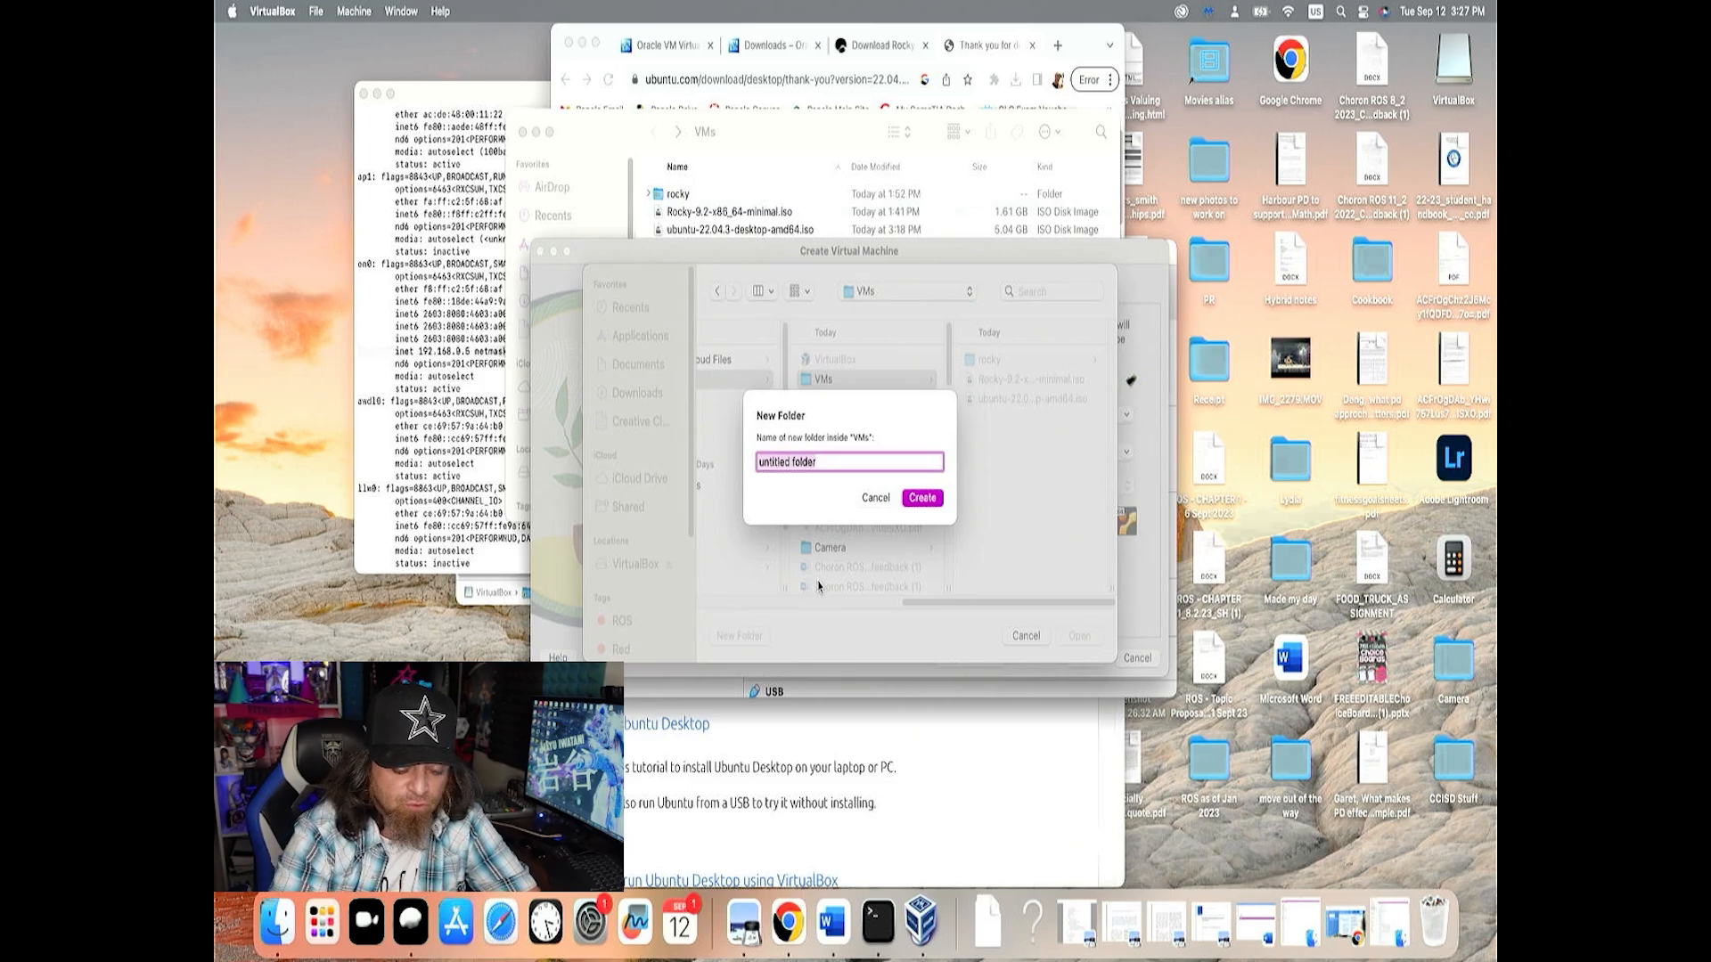
type("Ubuntu")
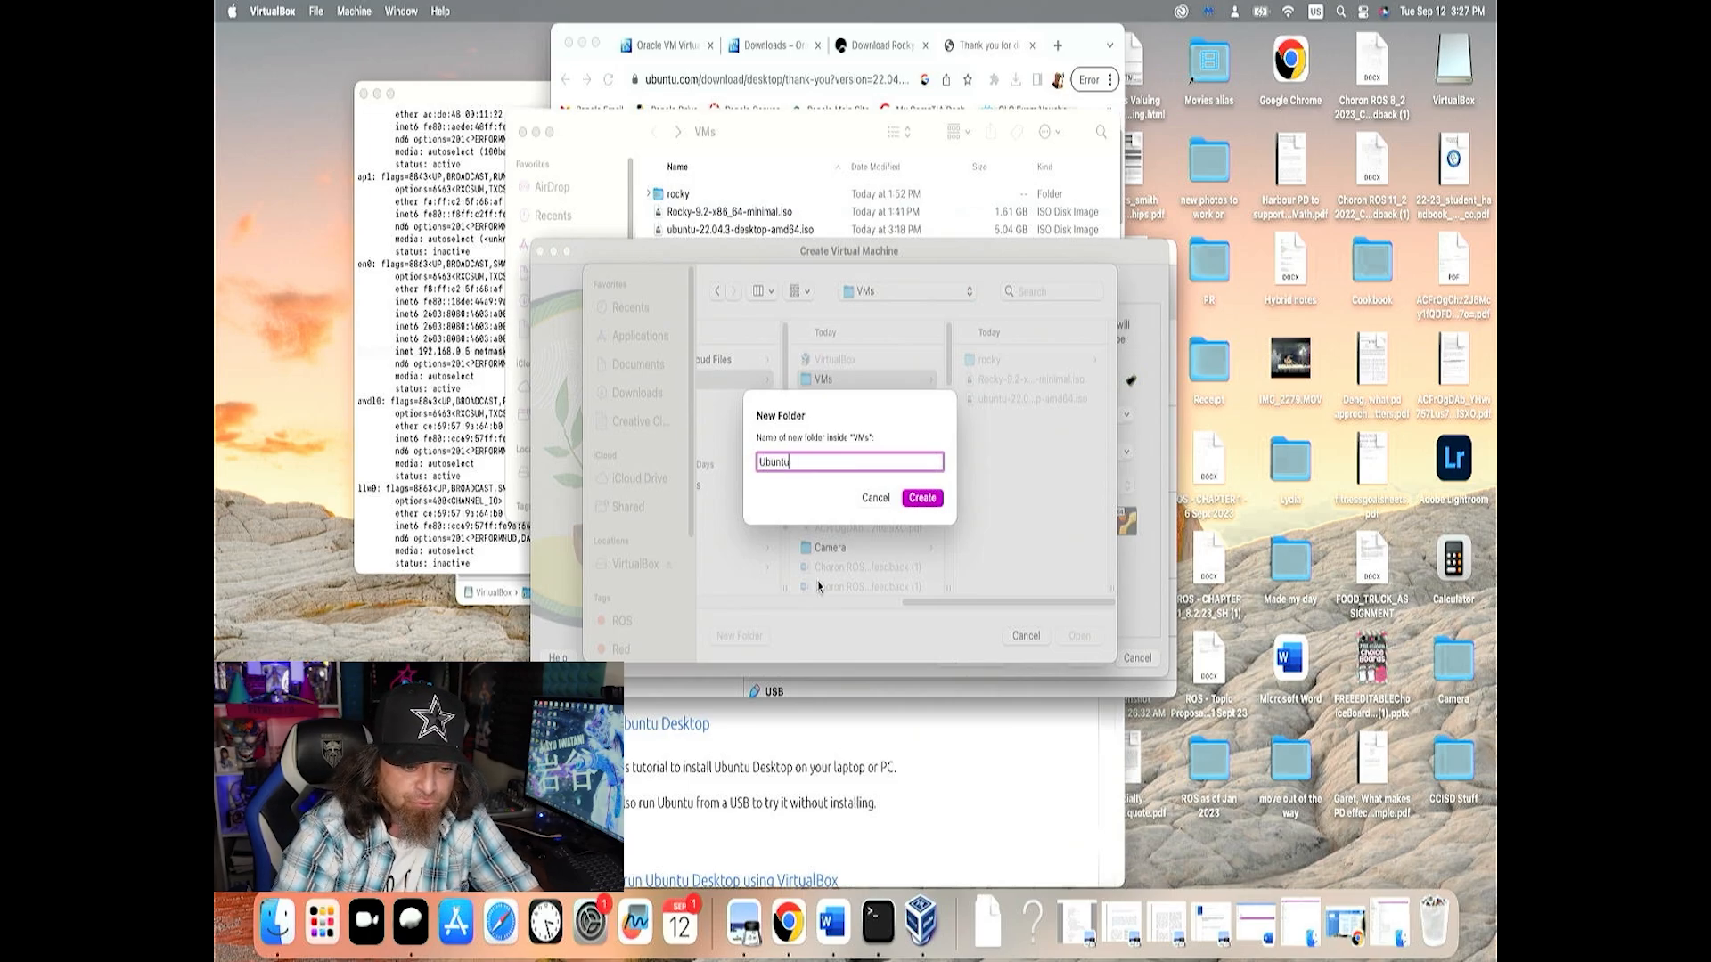
left_click(922, 498)
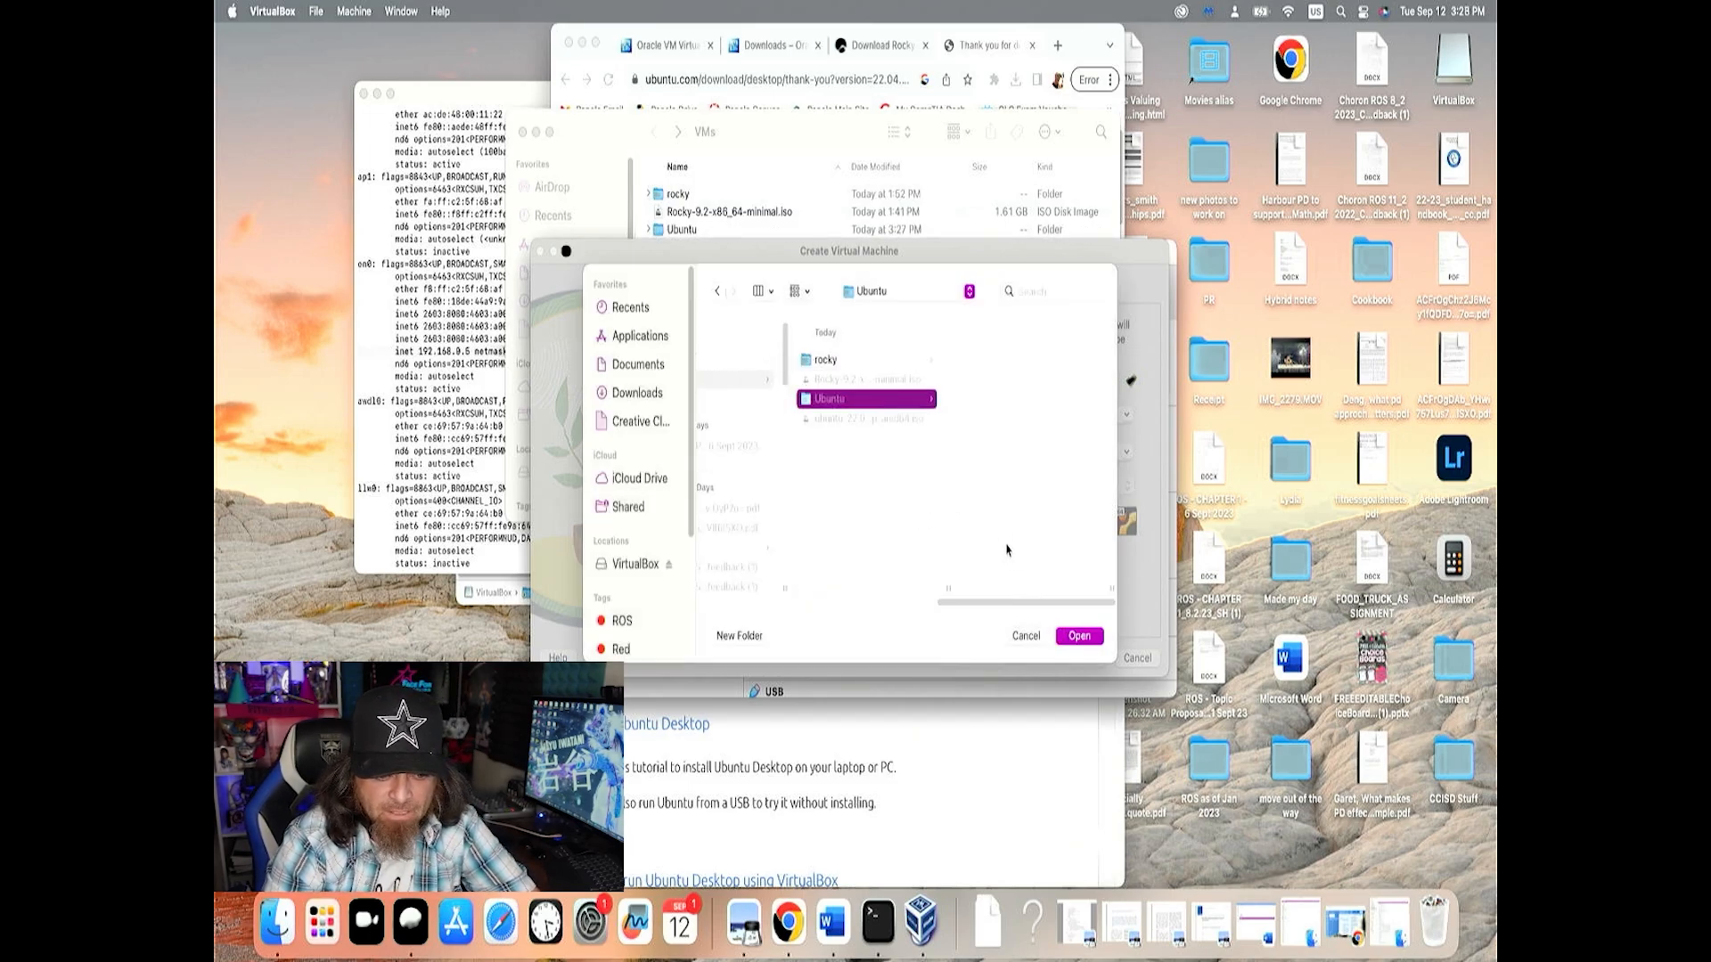
left_click(1078, 637)
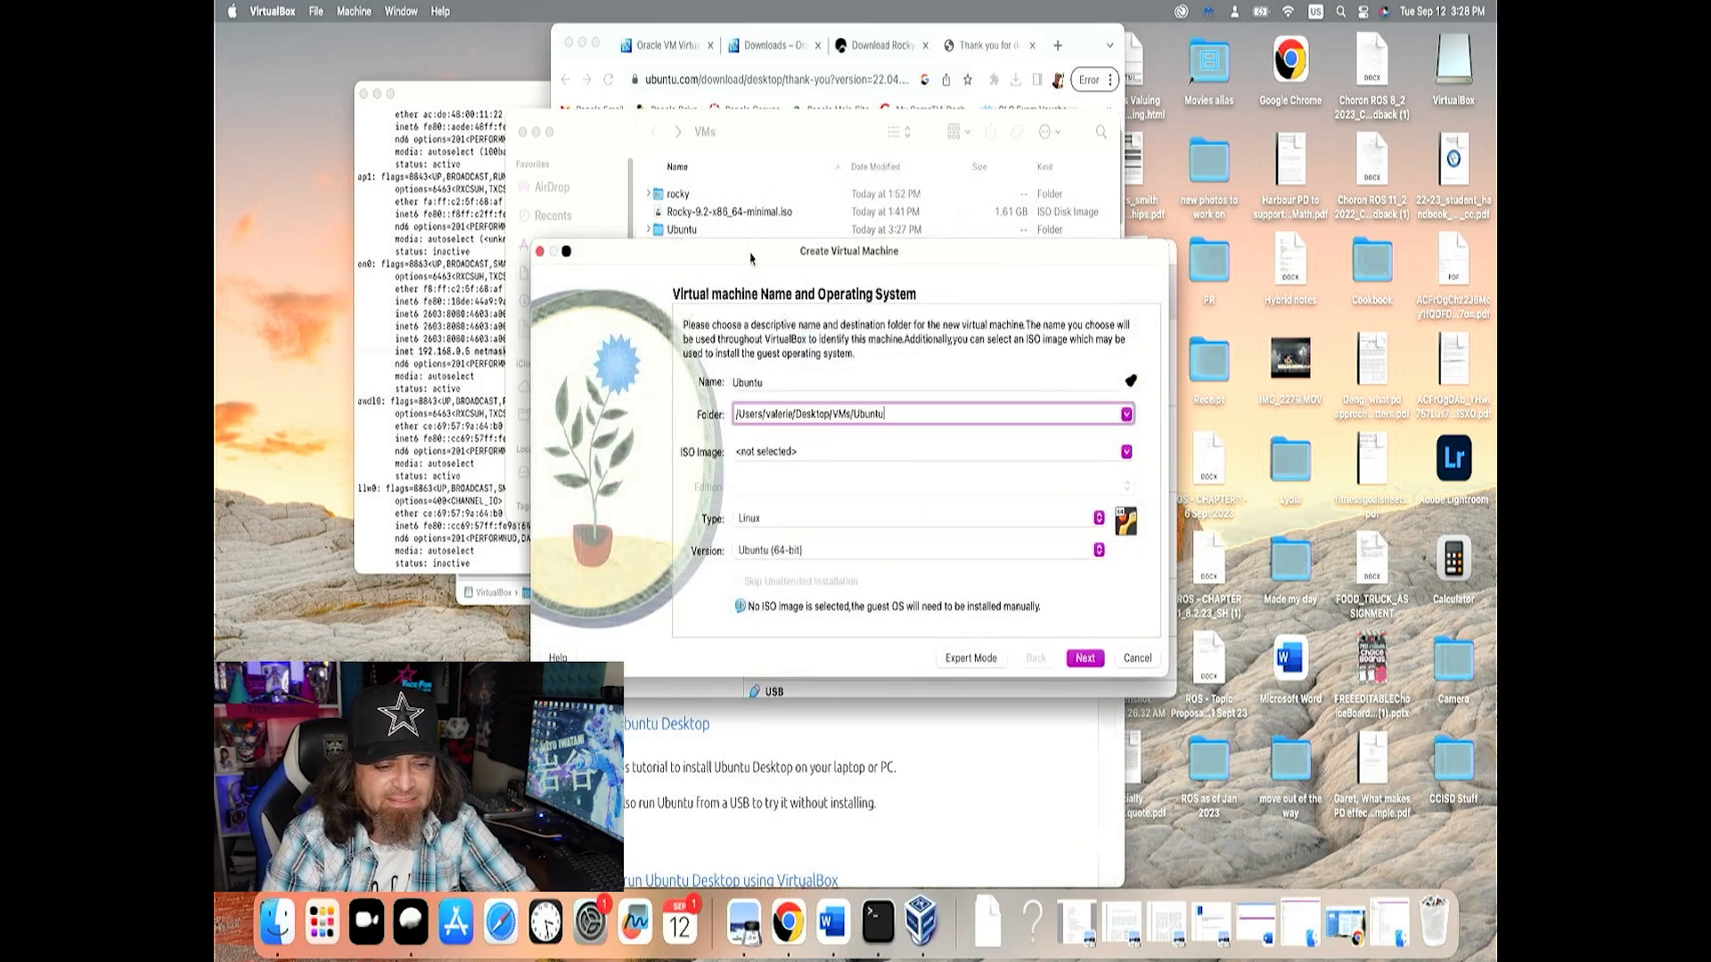
Select ubuntu-22.04.3-desktop-amd64.iso from the VMs folder as the ISO image and skip the unattended installation
mouse_move(750, 258)
left_mouse_down()
mouse_move(726, 309)
mouse_move(751, 225)
mouse_move(753, 258)
left_mouse_up()
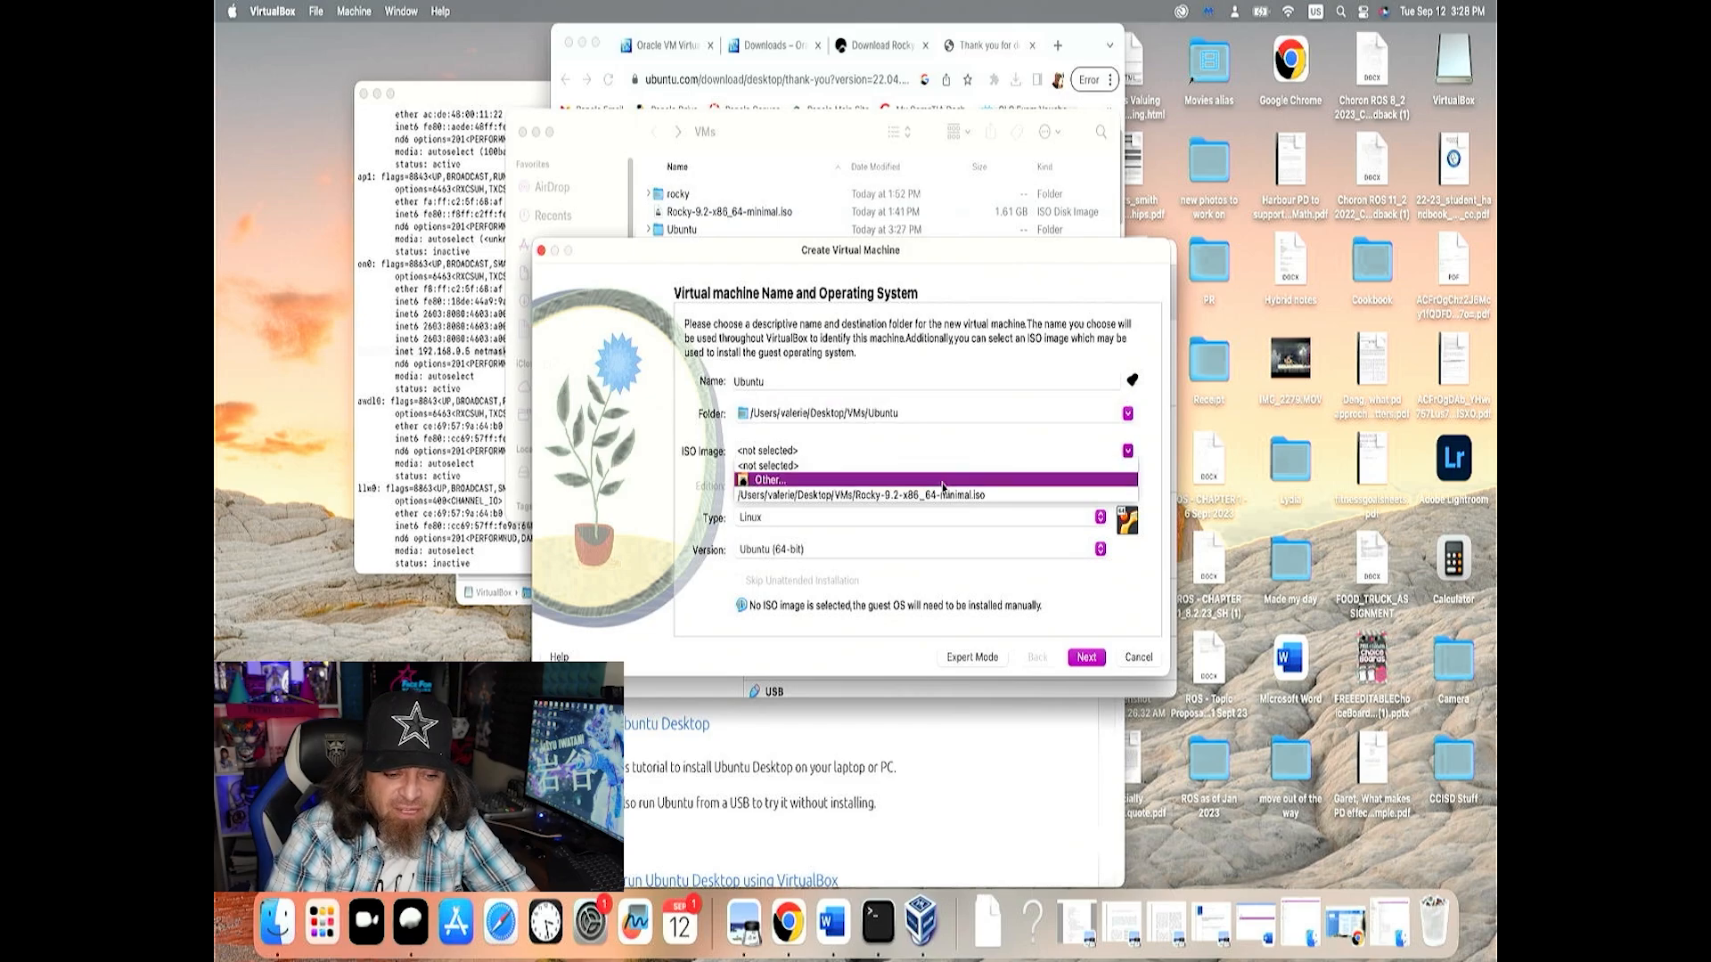
left_click(943, 482)
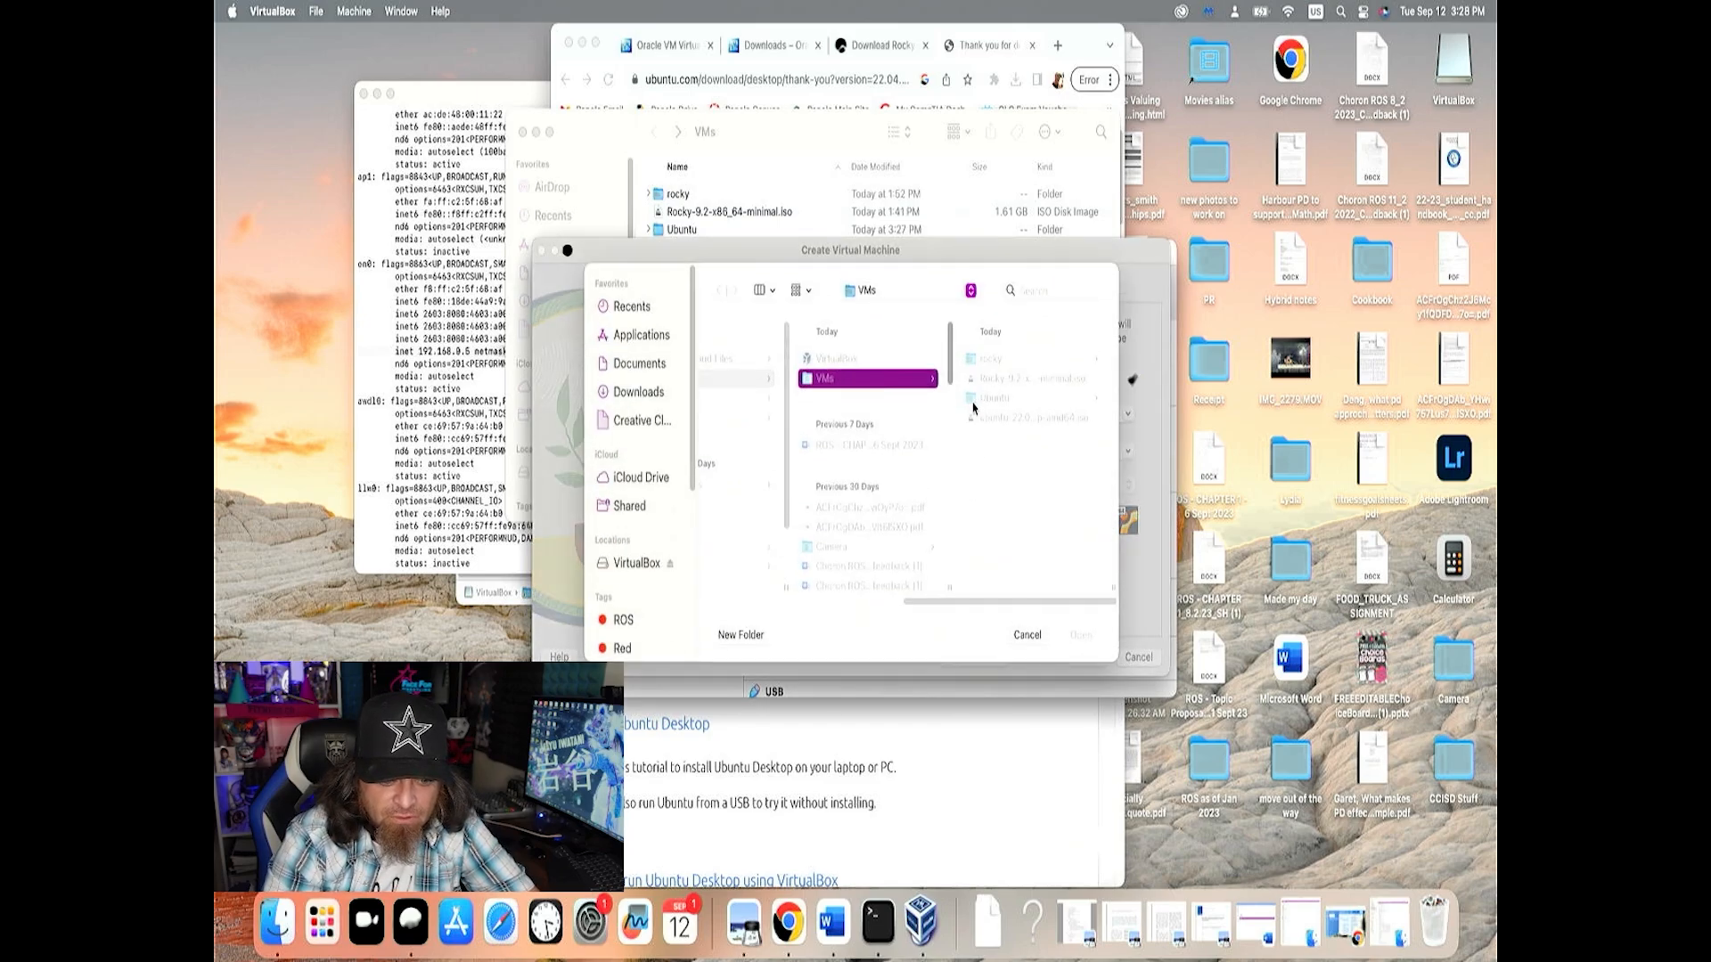
left_click(993, 419)
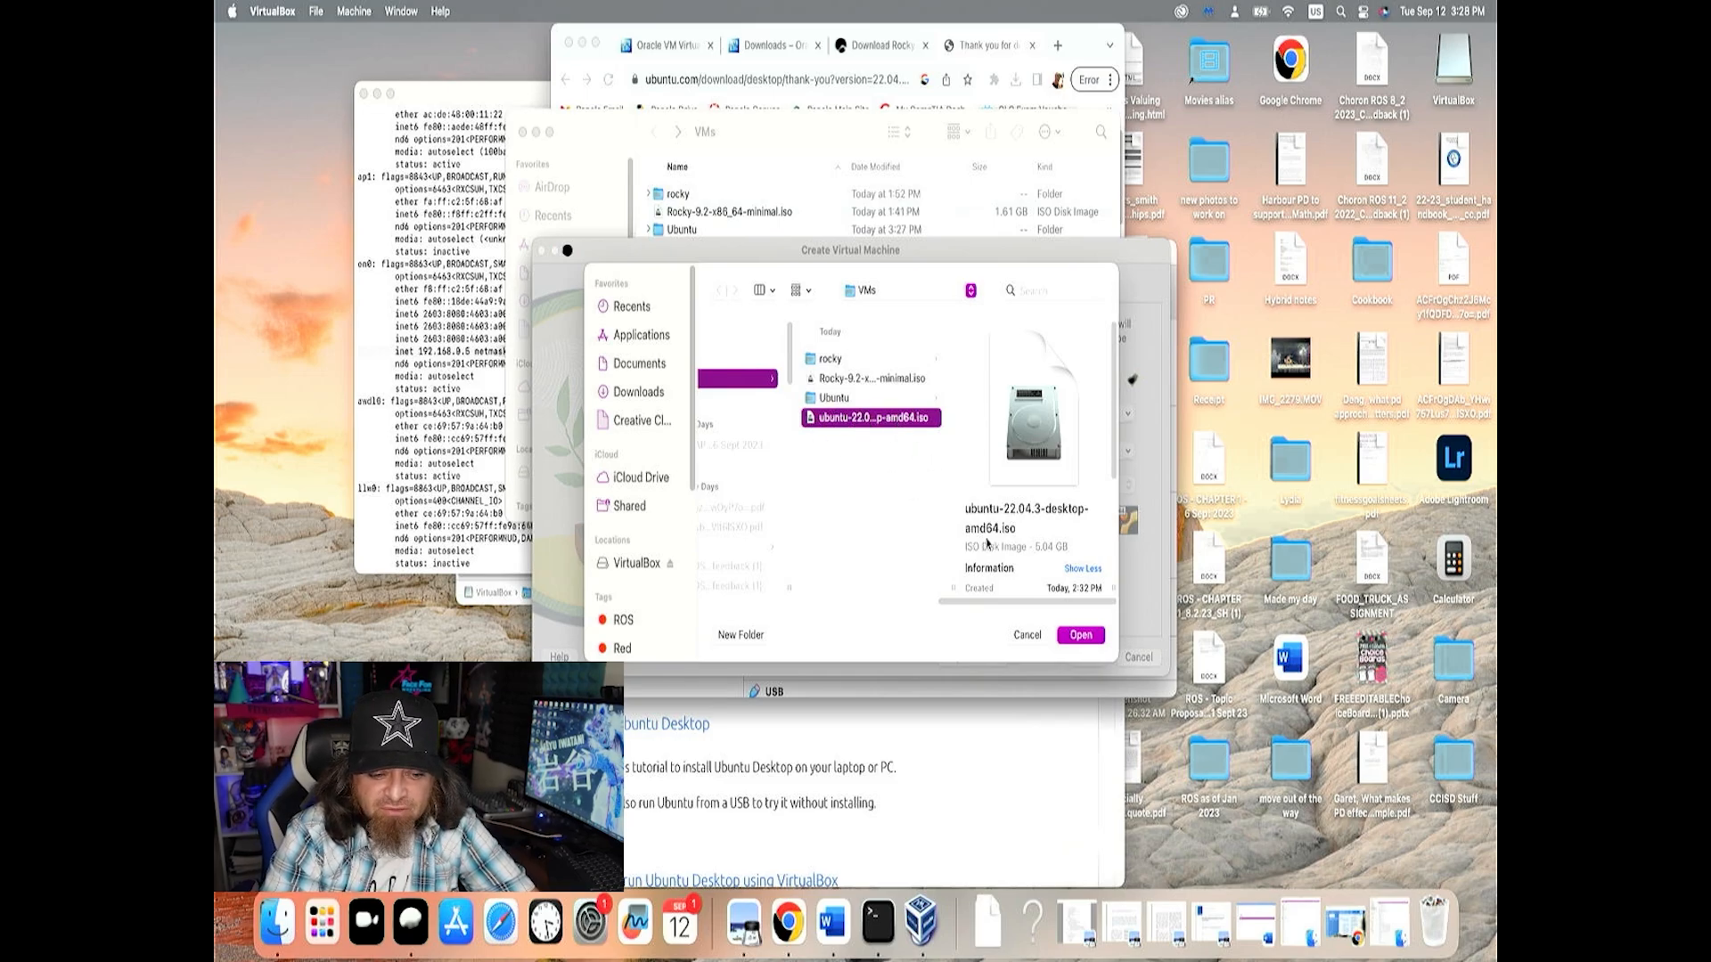
left_click(1080, 641)
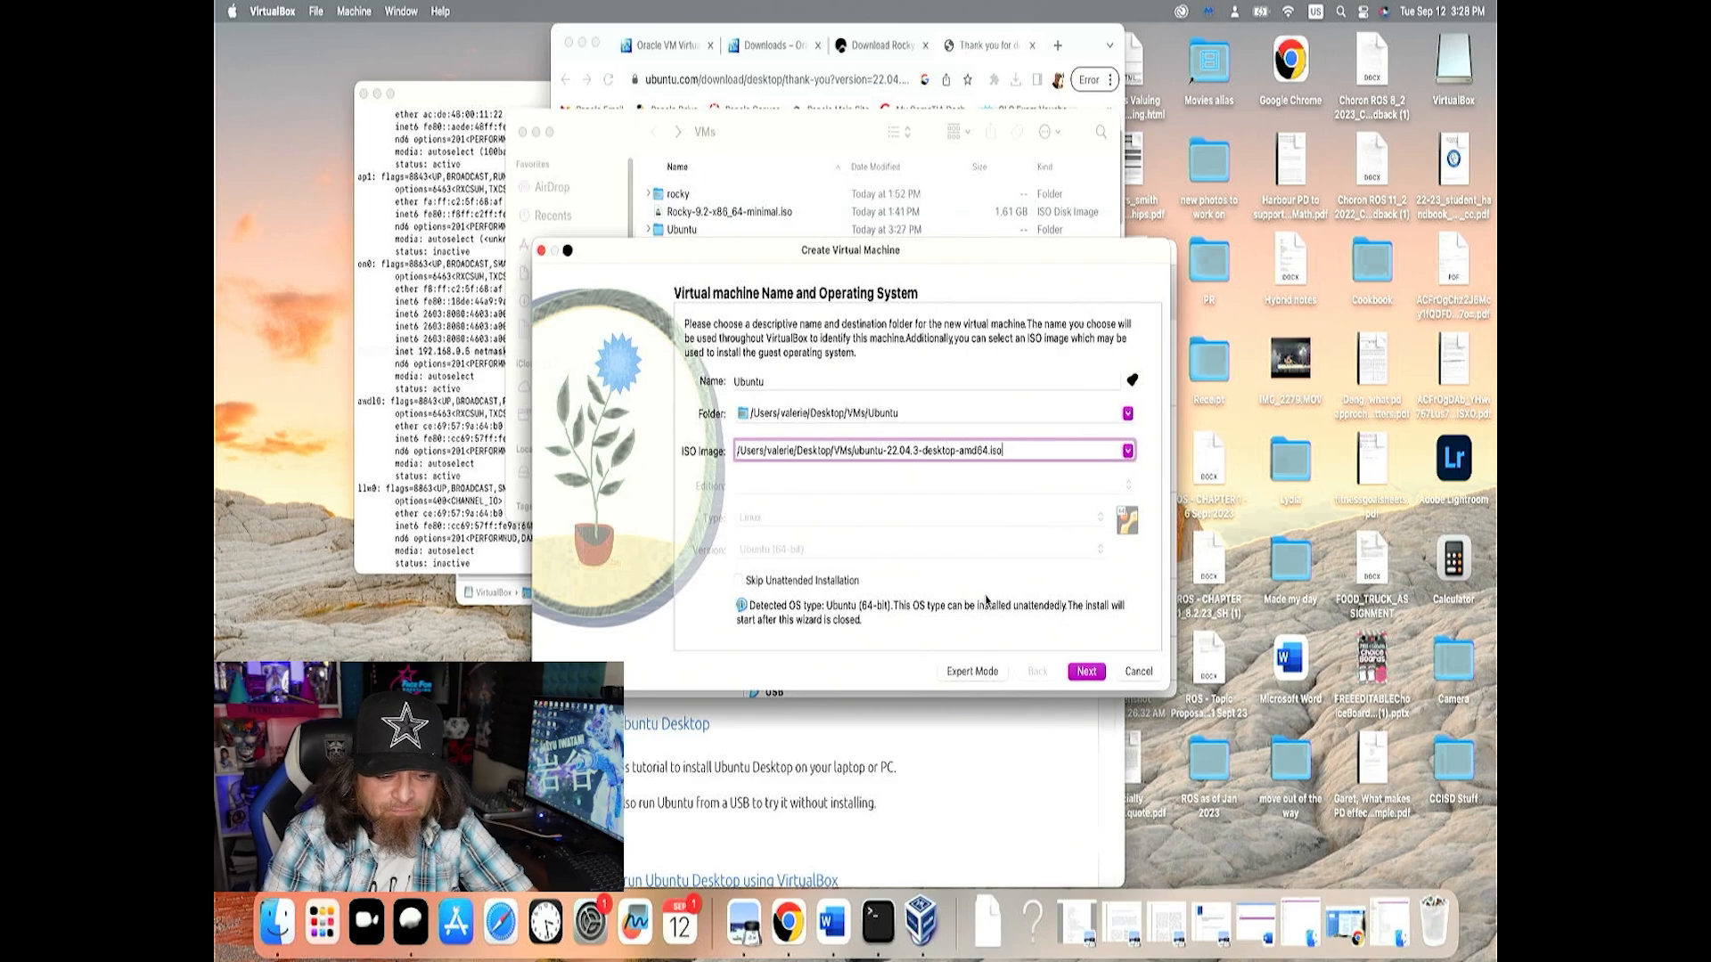
left_click(823, 584)
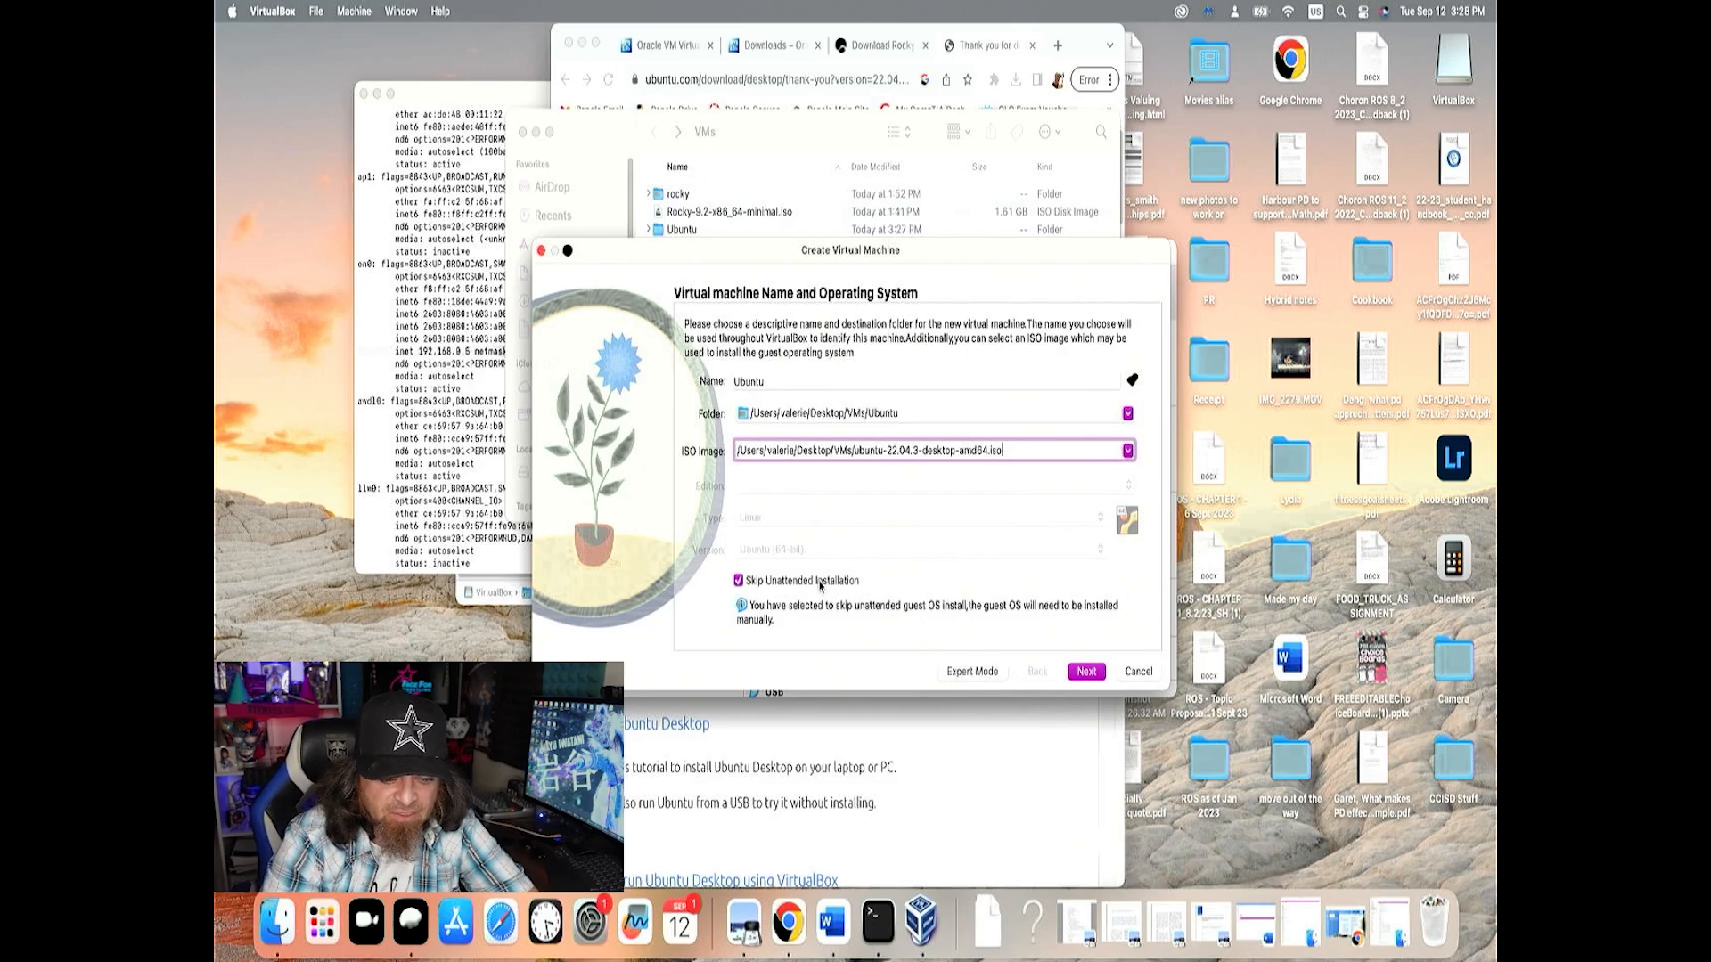
left_click(1092, 679)
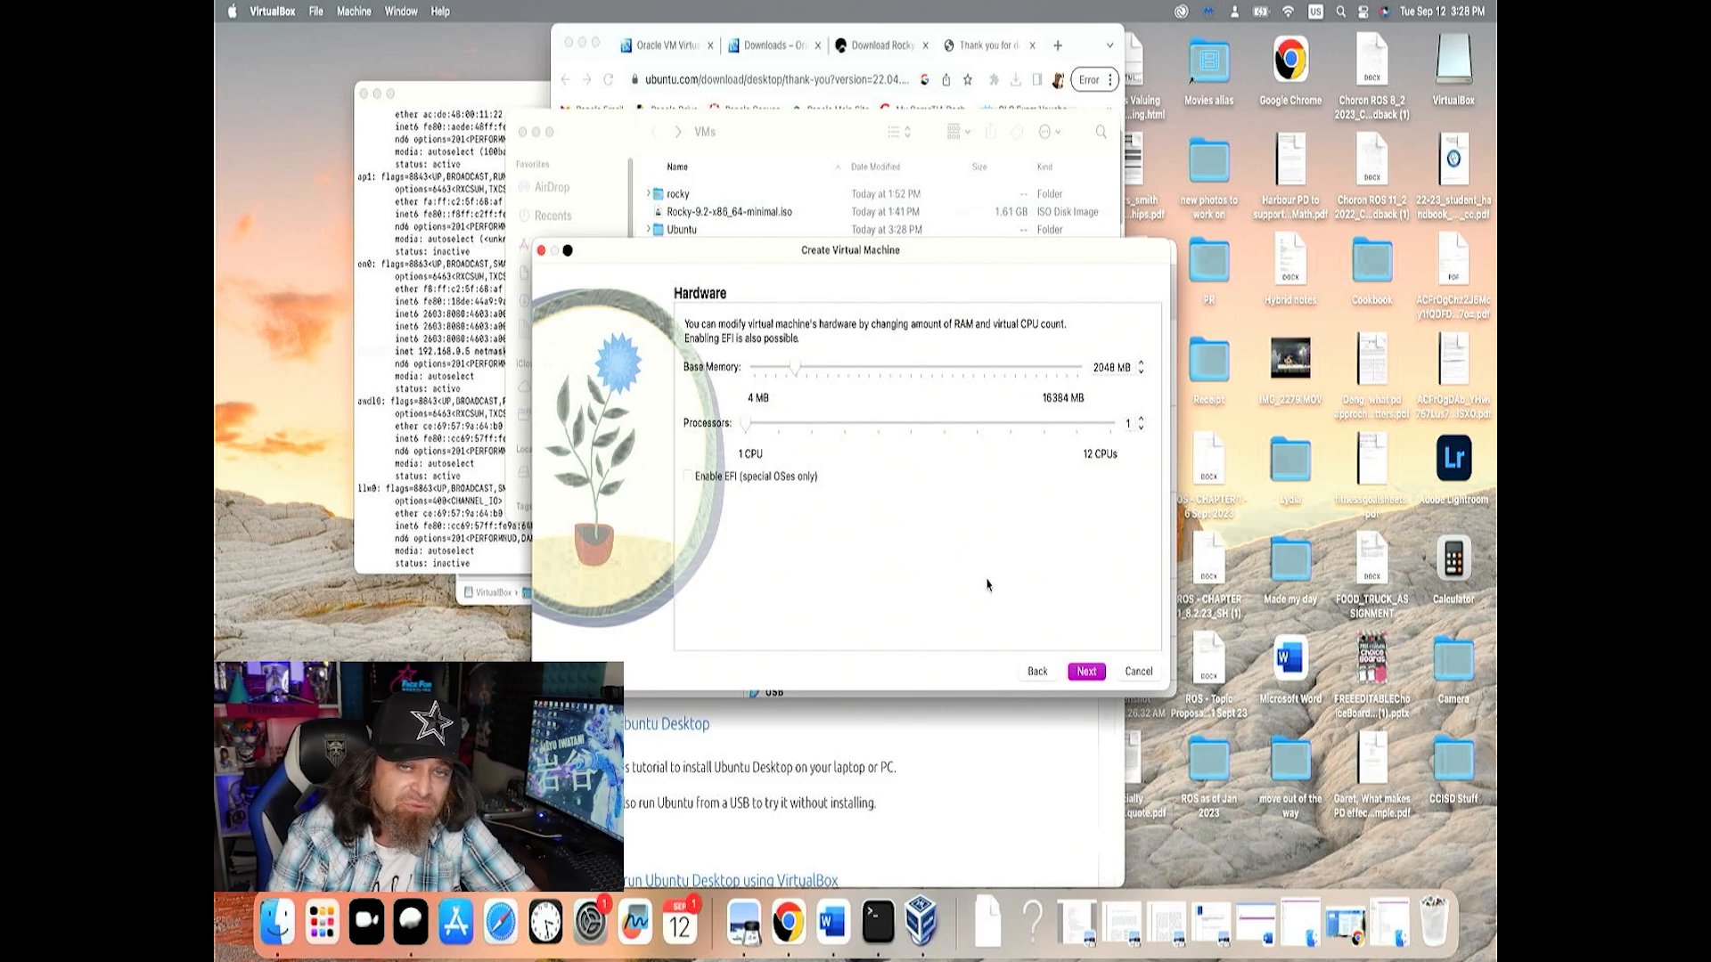
Create the virtual machine with 2048 MB of base memory, 1 processor and a new 25.00 GB virtual hard disk
left_click(1086, 674)
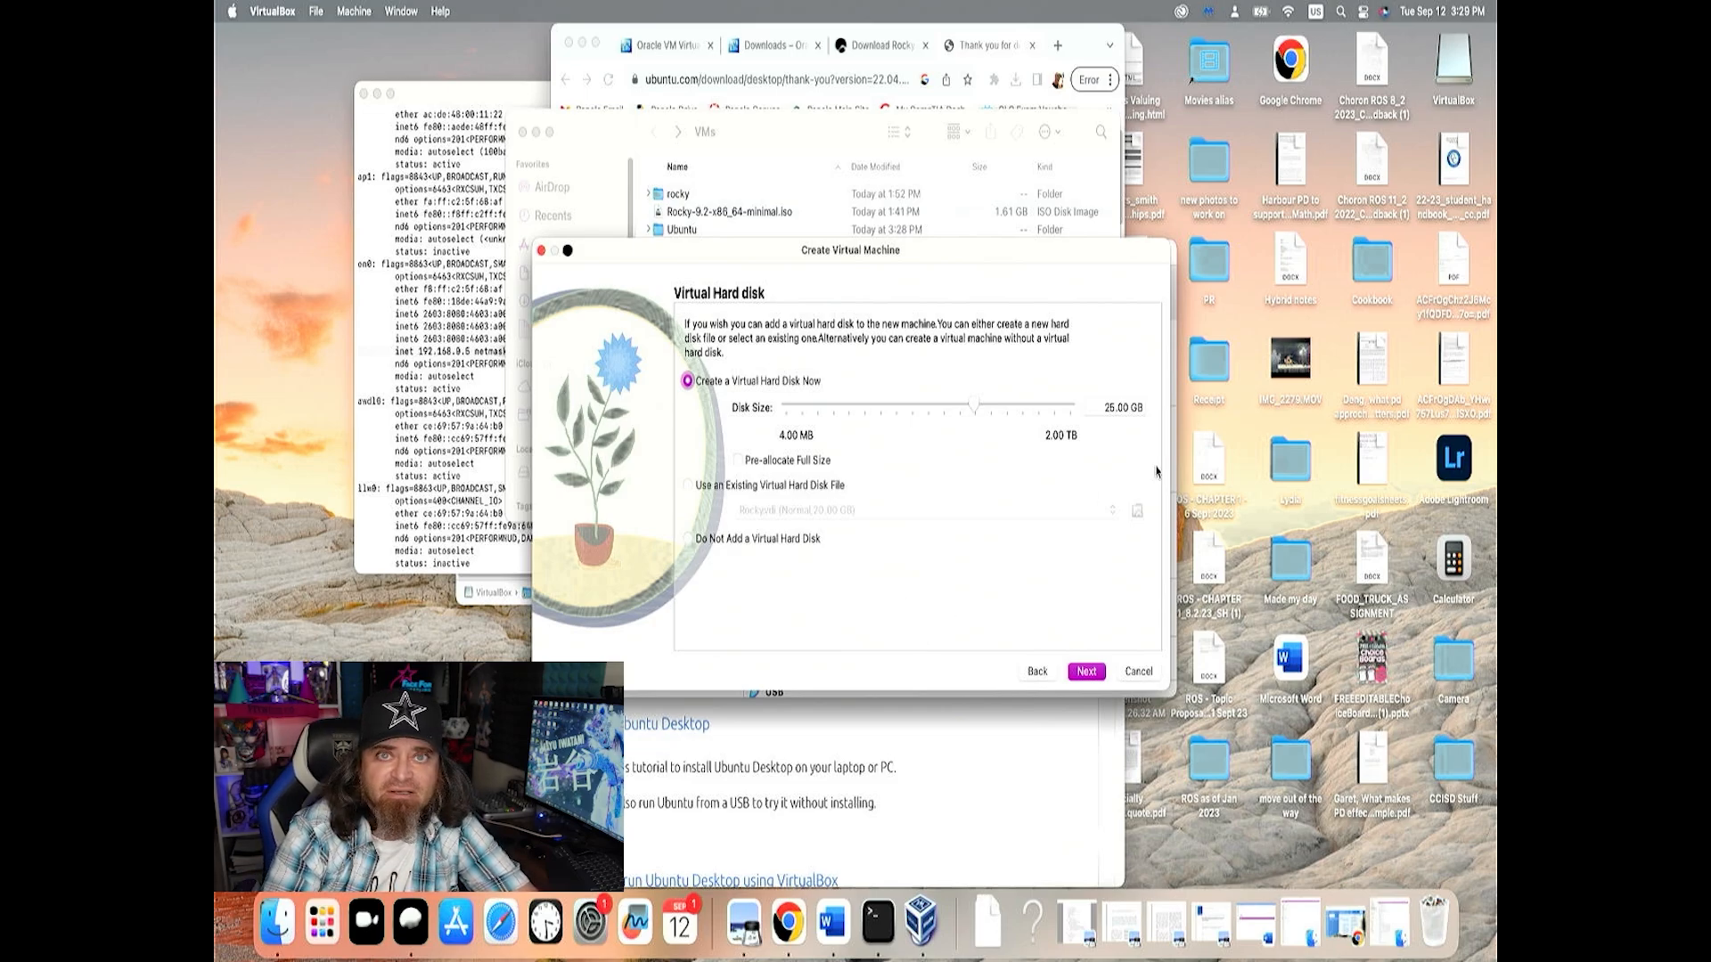
left_click(1088, 674)
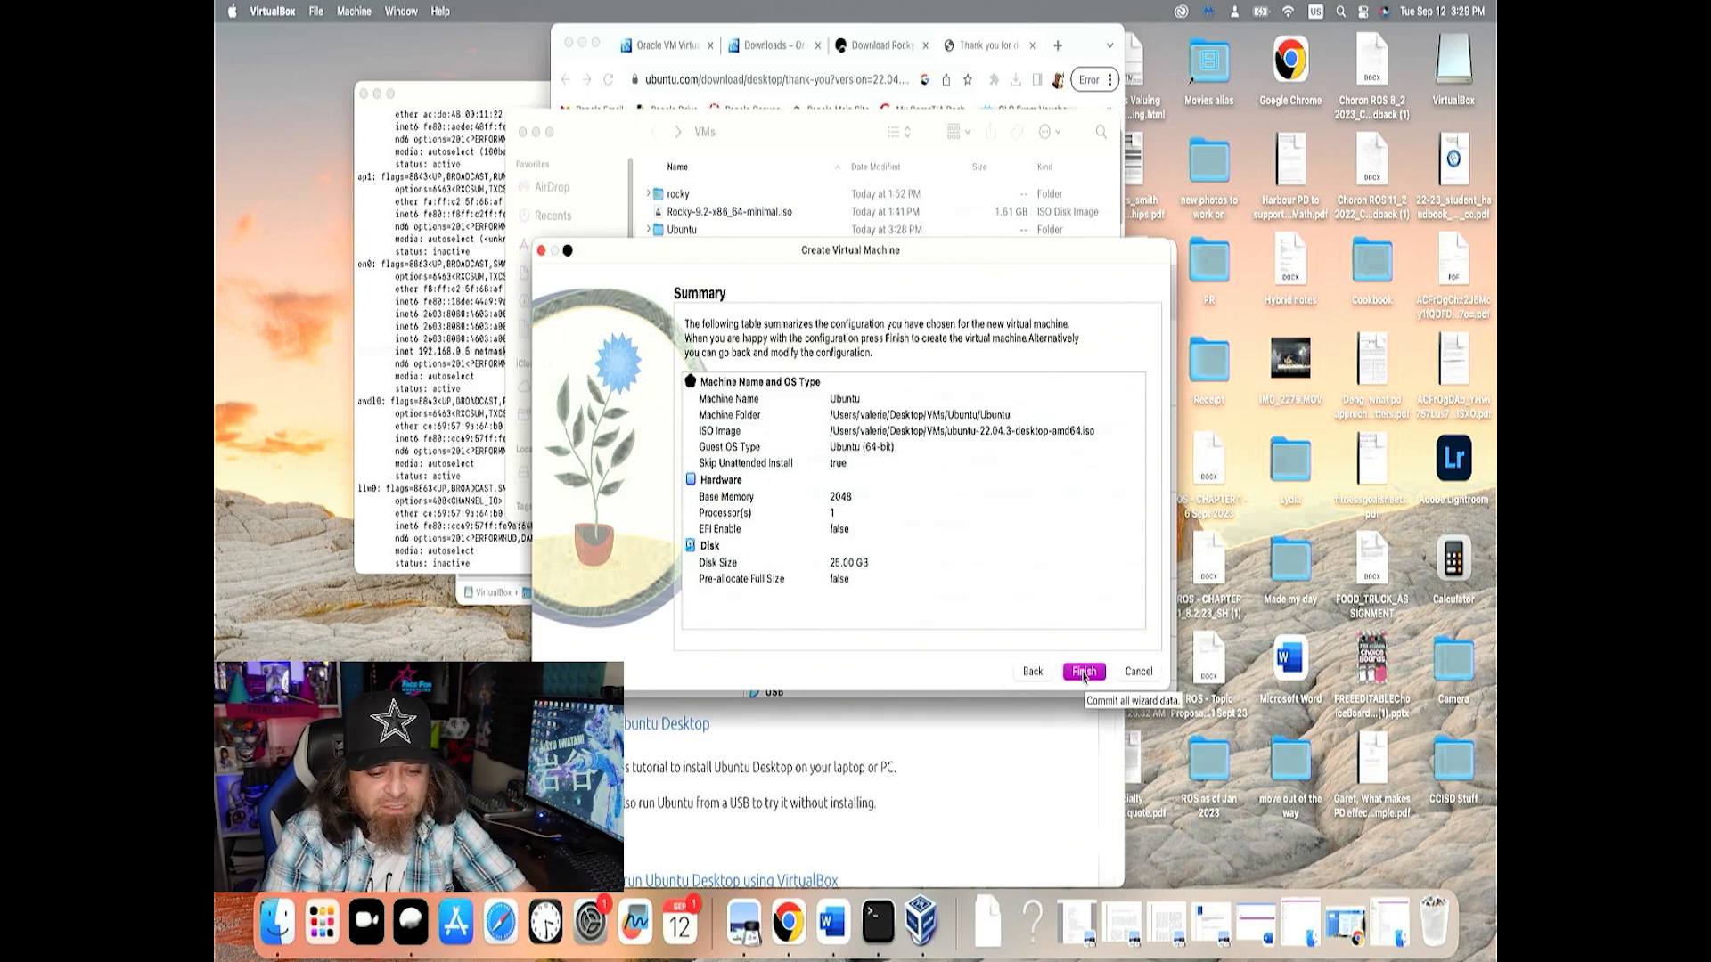
left_click(1084, 674)
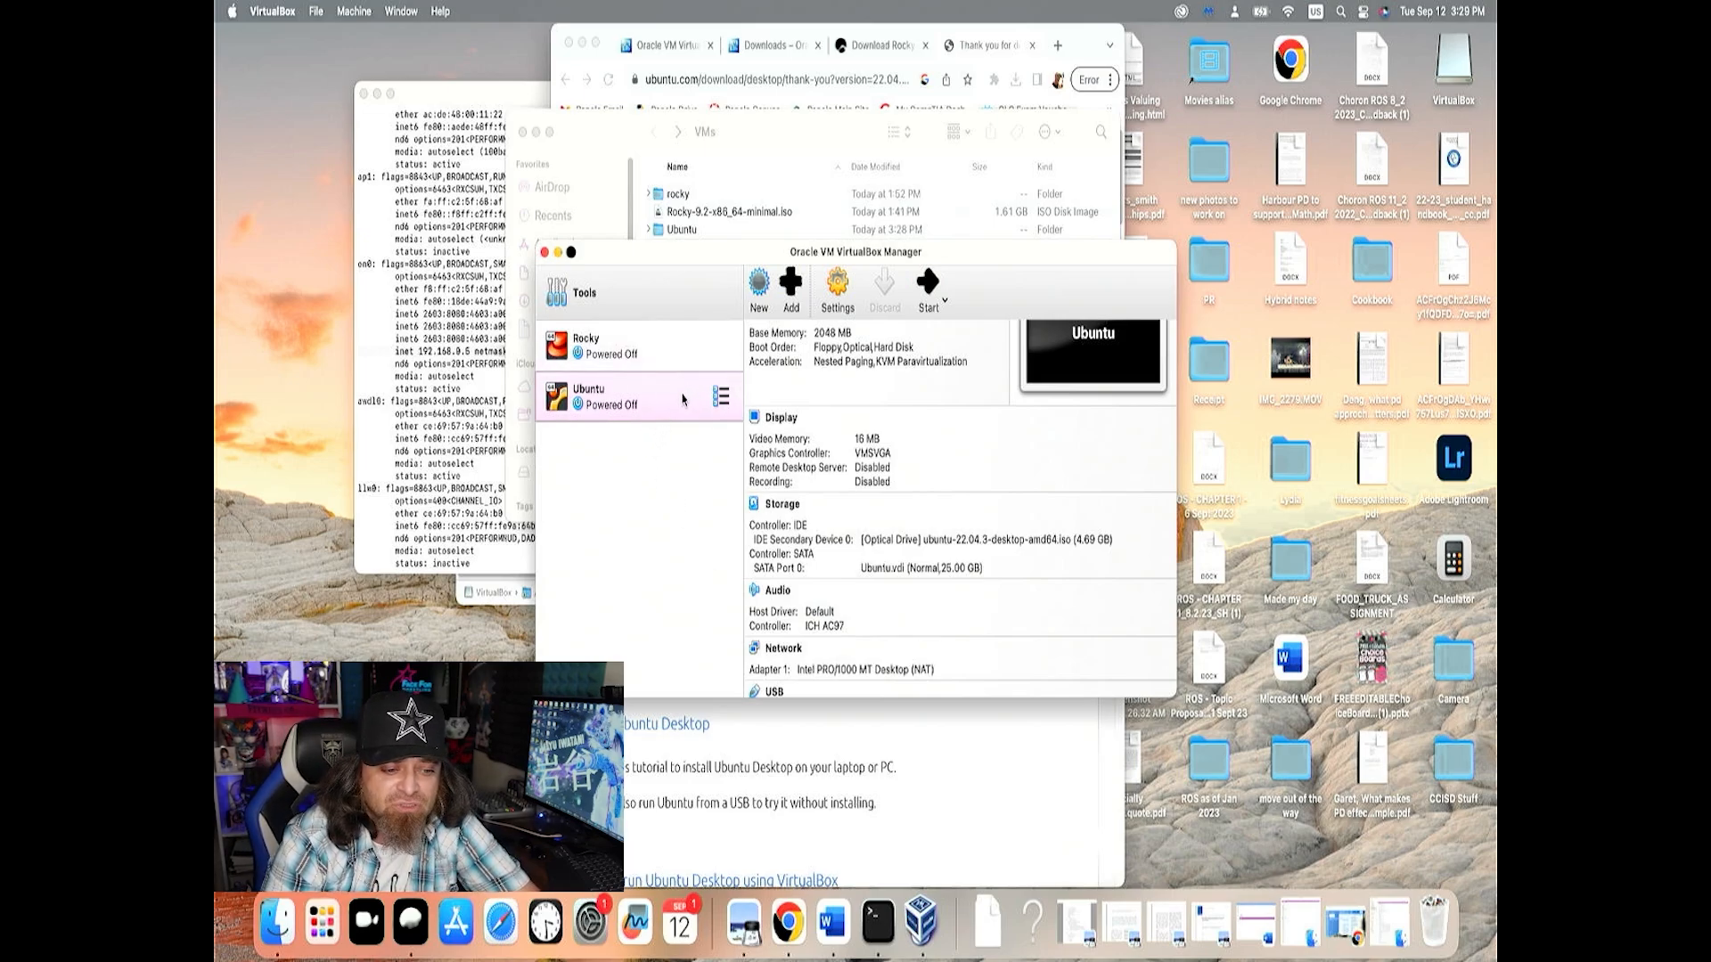
Start the Ubuntu virtual machine, dismiss its keyboard notice and boot the Try or Install Ubuntu entry
left_click(925, 285)
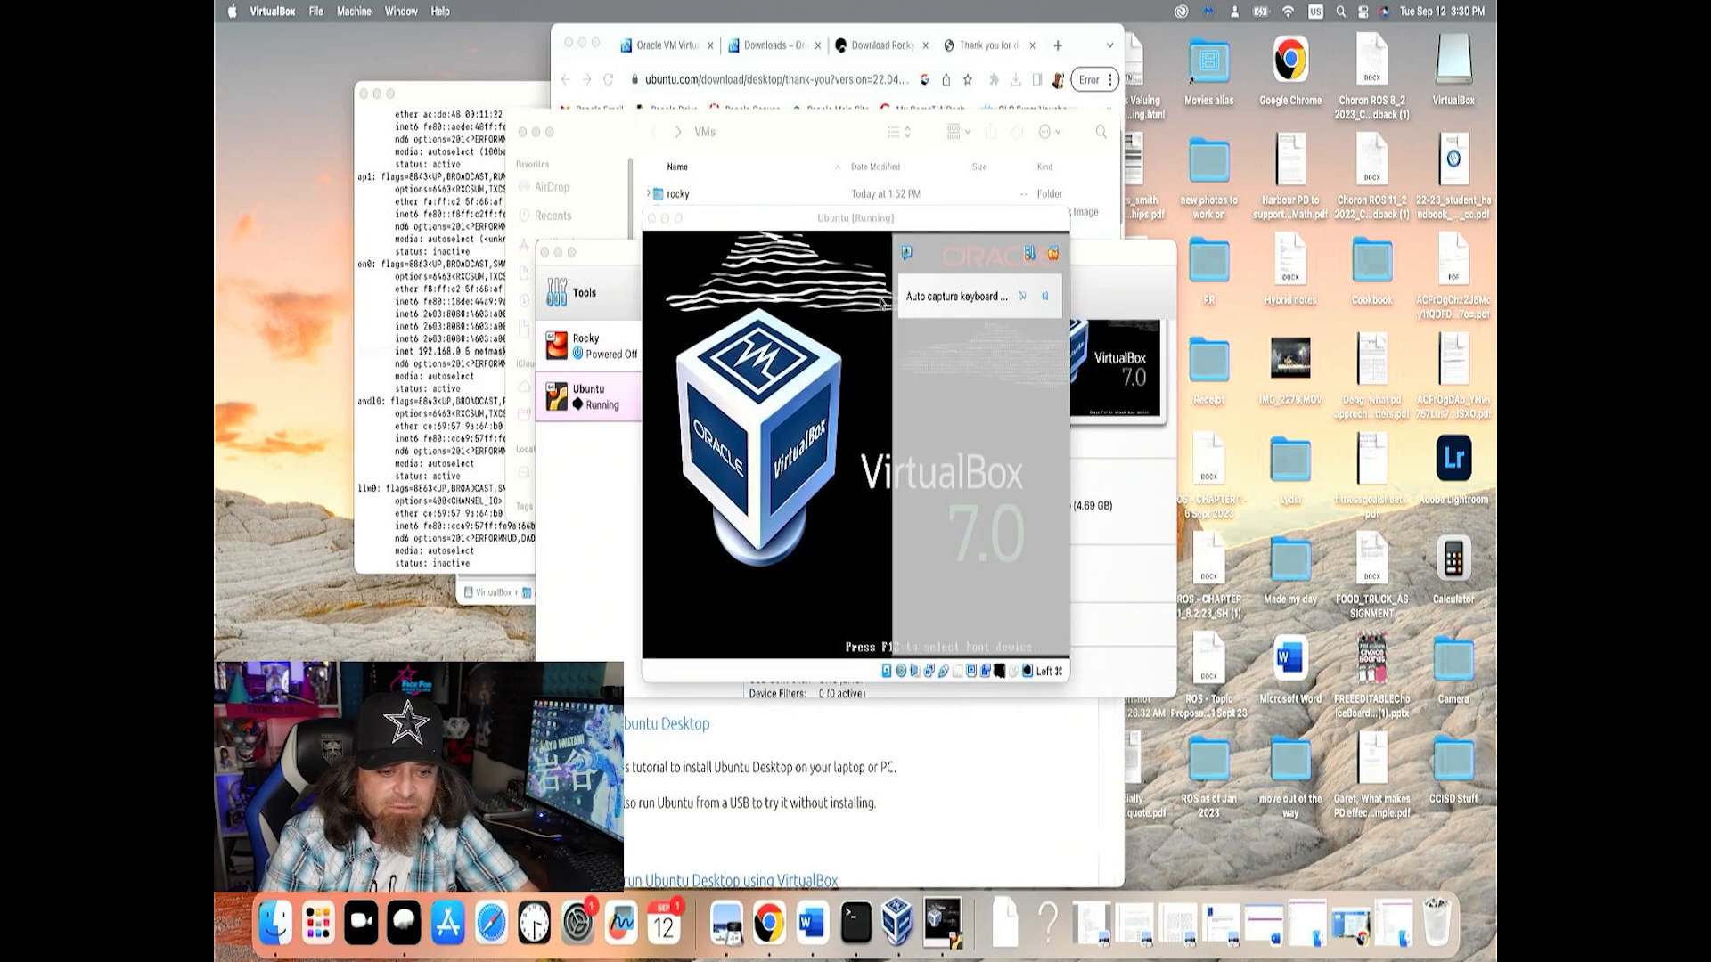
left_click_drag(885, 228, 908, 315)
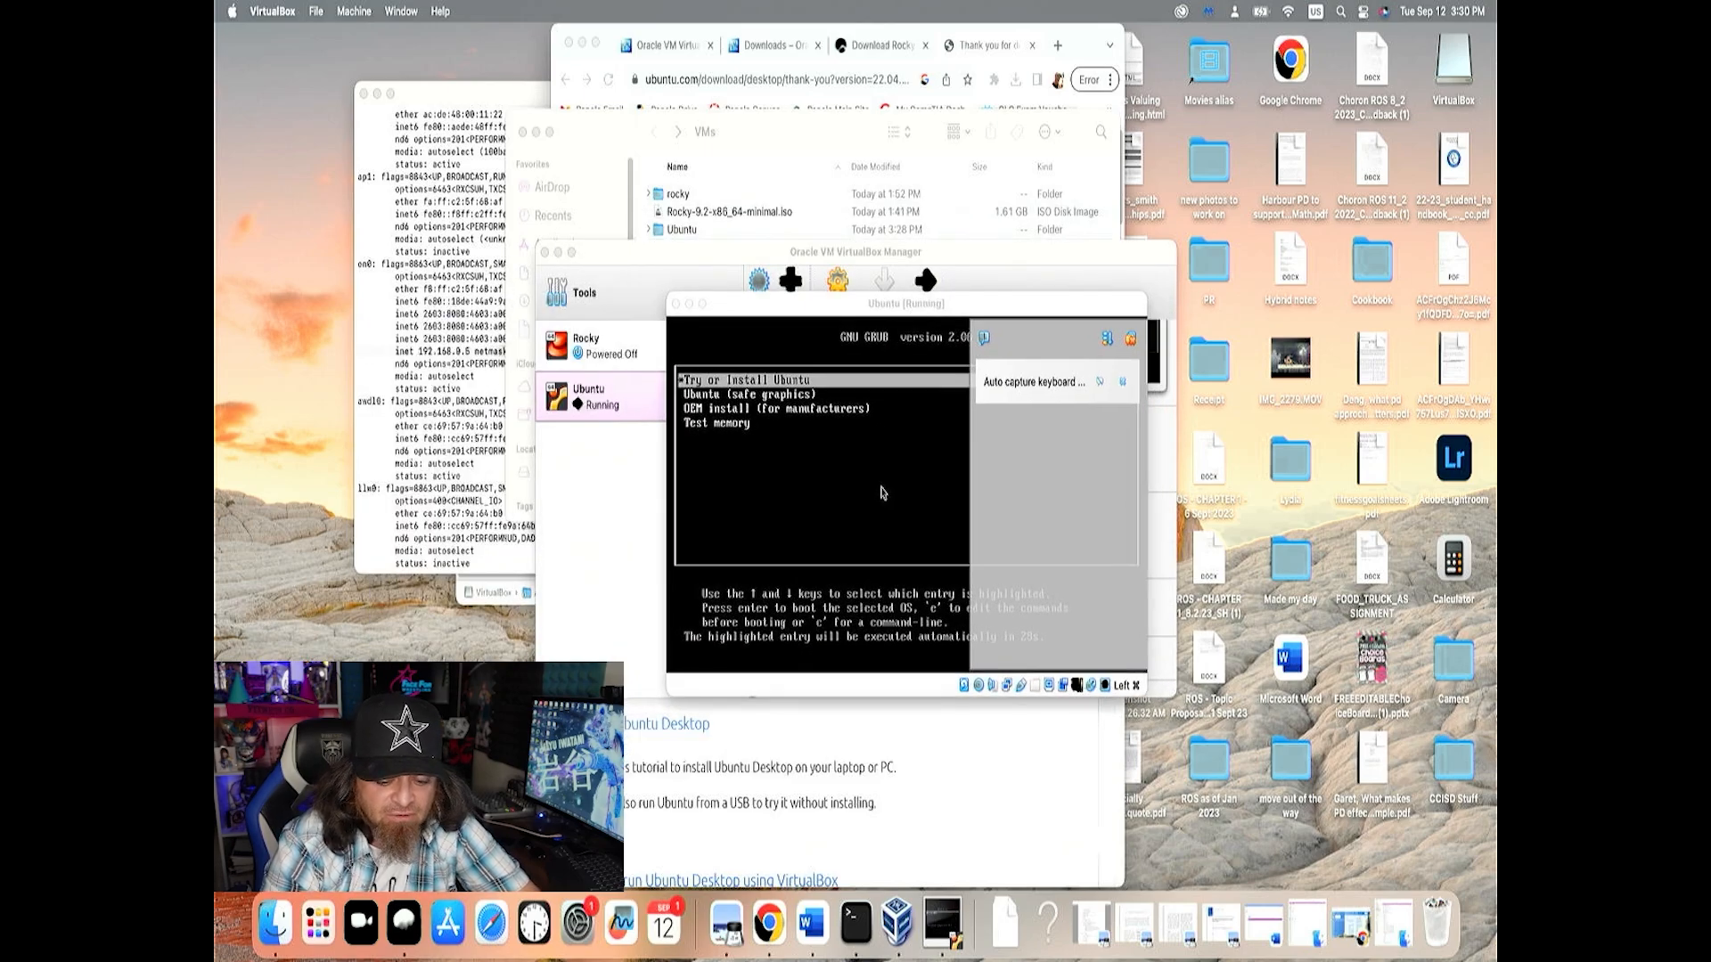
key("Down")
key("Up")
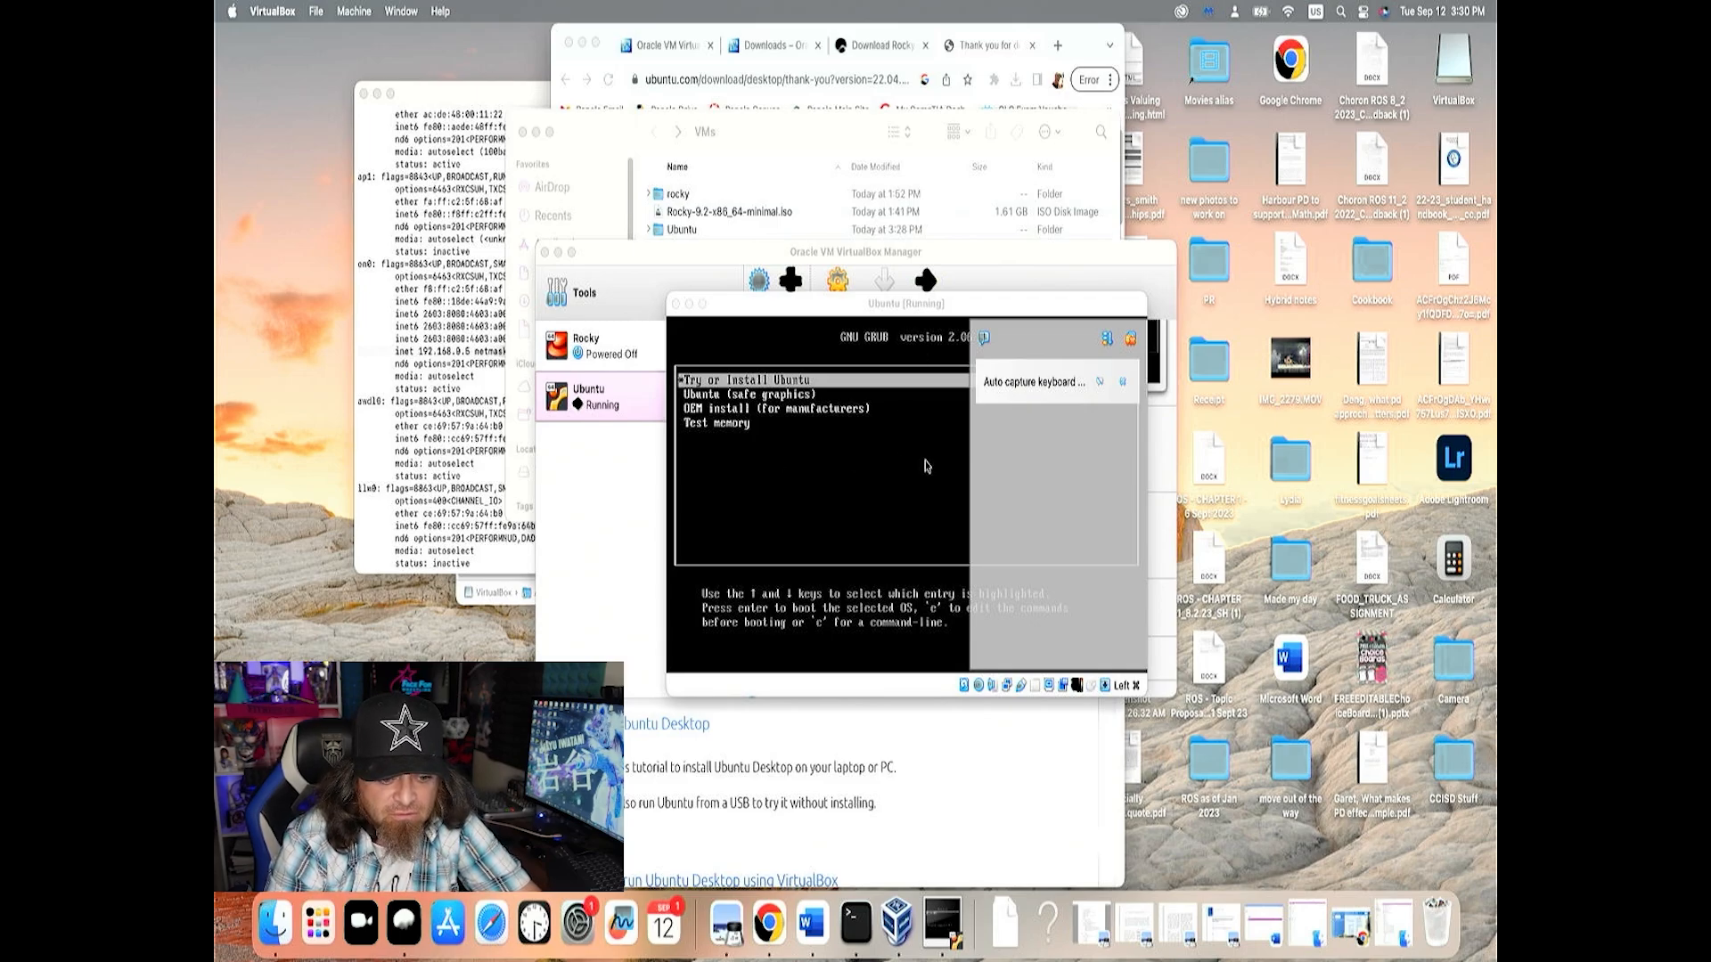
left_click(1131, 337)
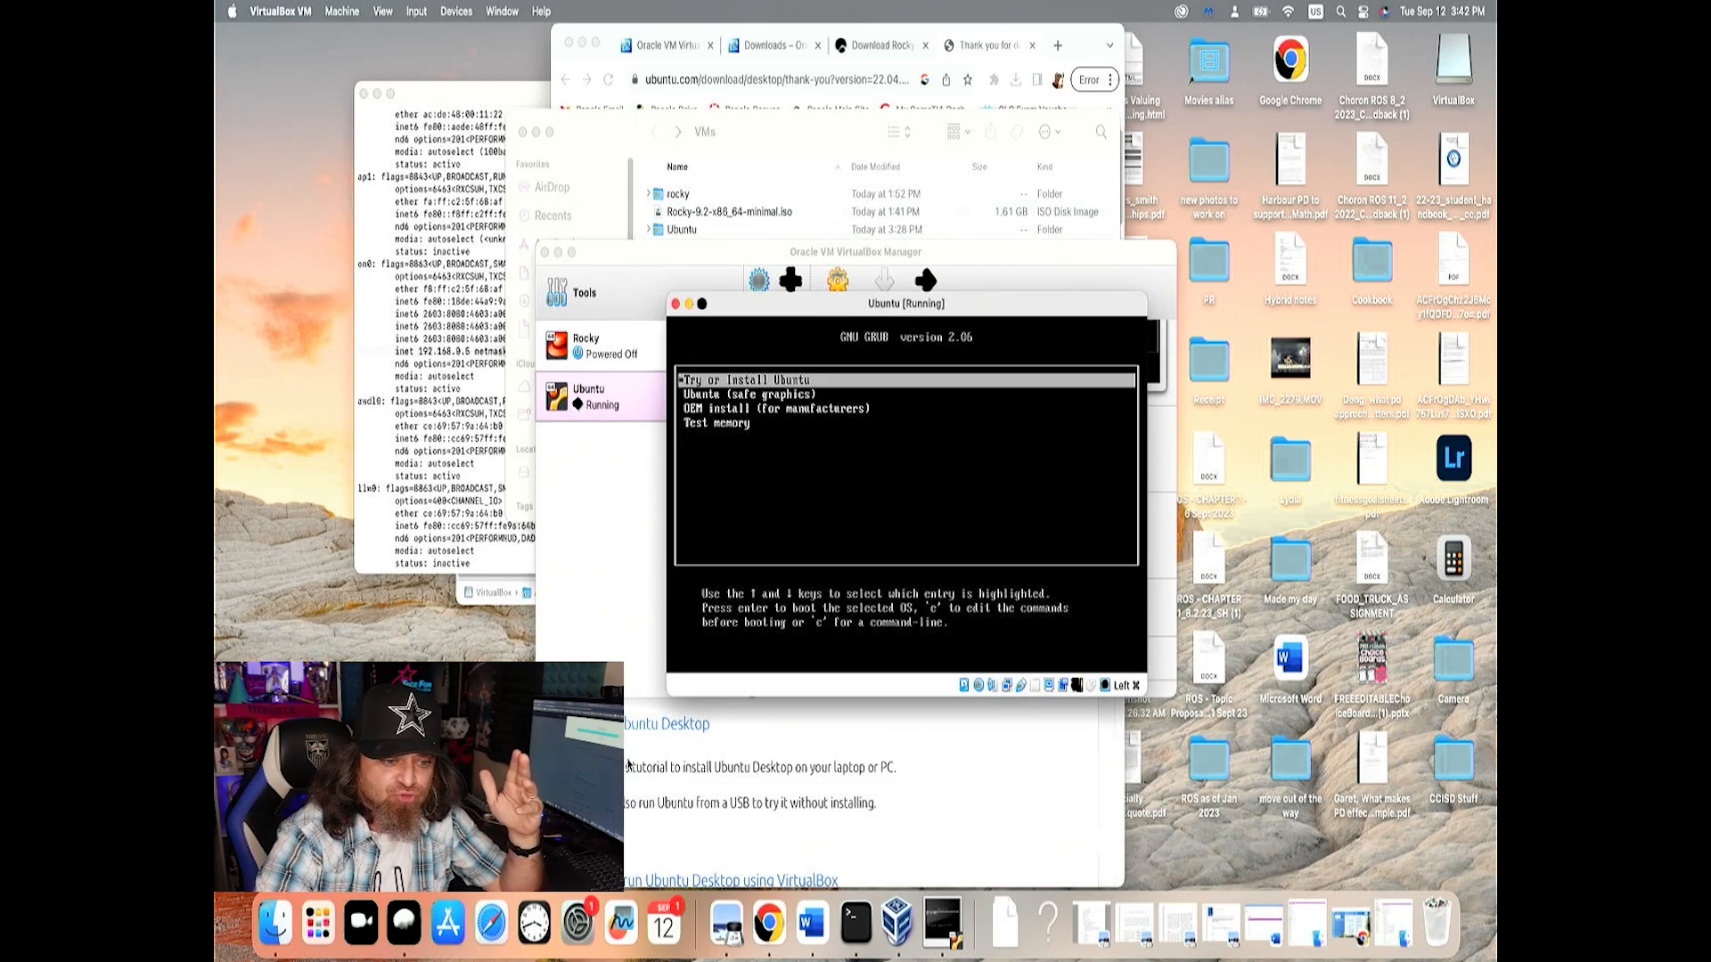
key("Return")
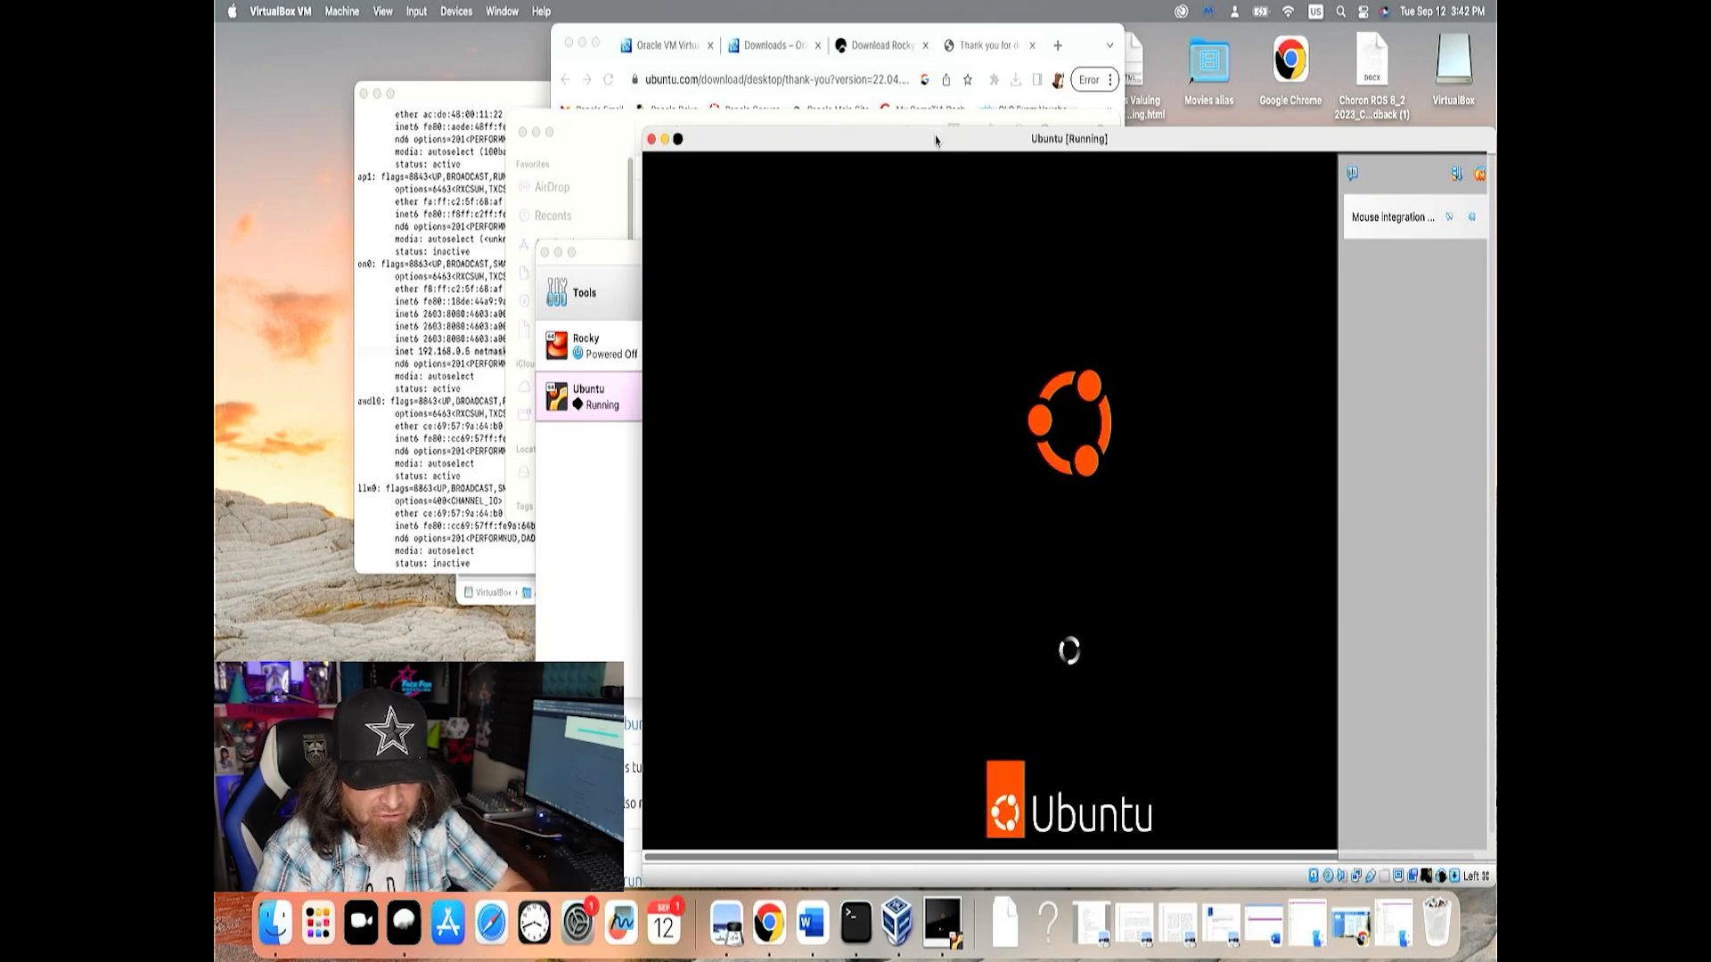
Choose to install Ubuntu in English with the English (US) keyboard, a normal installation and updates downloaded while installing
left_click_drag(936, 142, 728, 90)
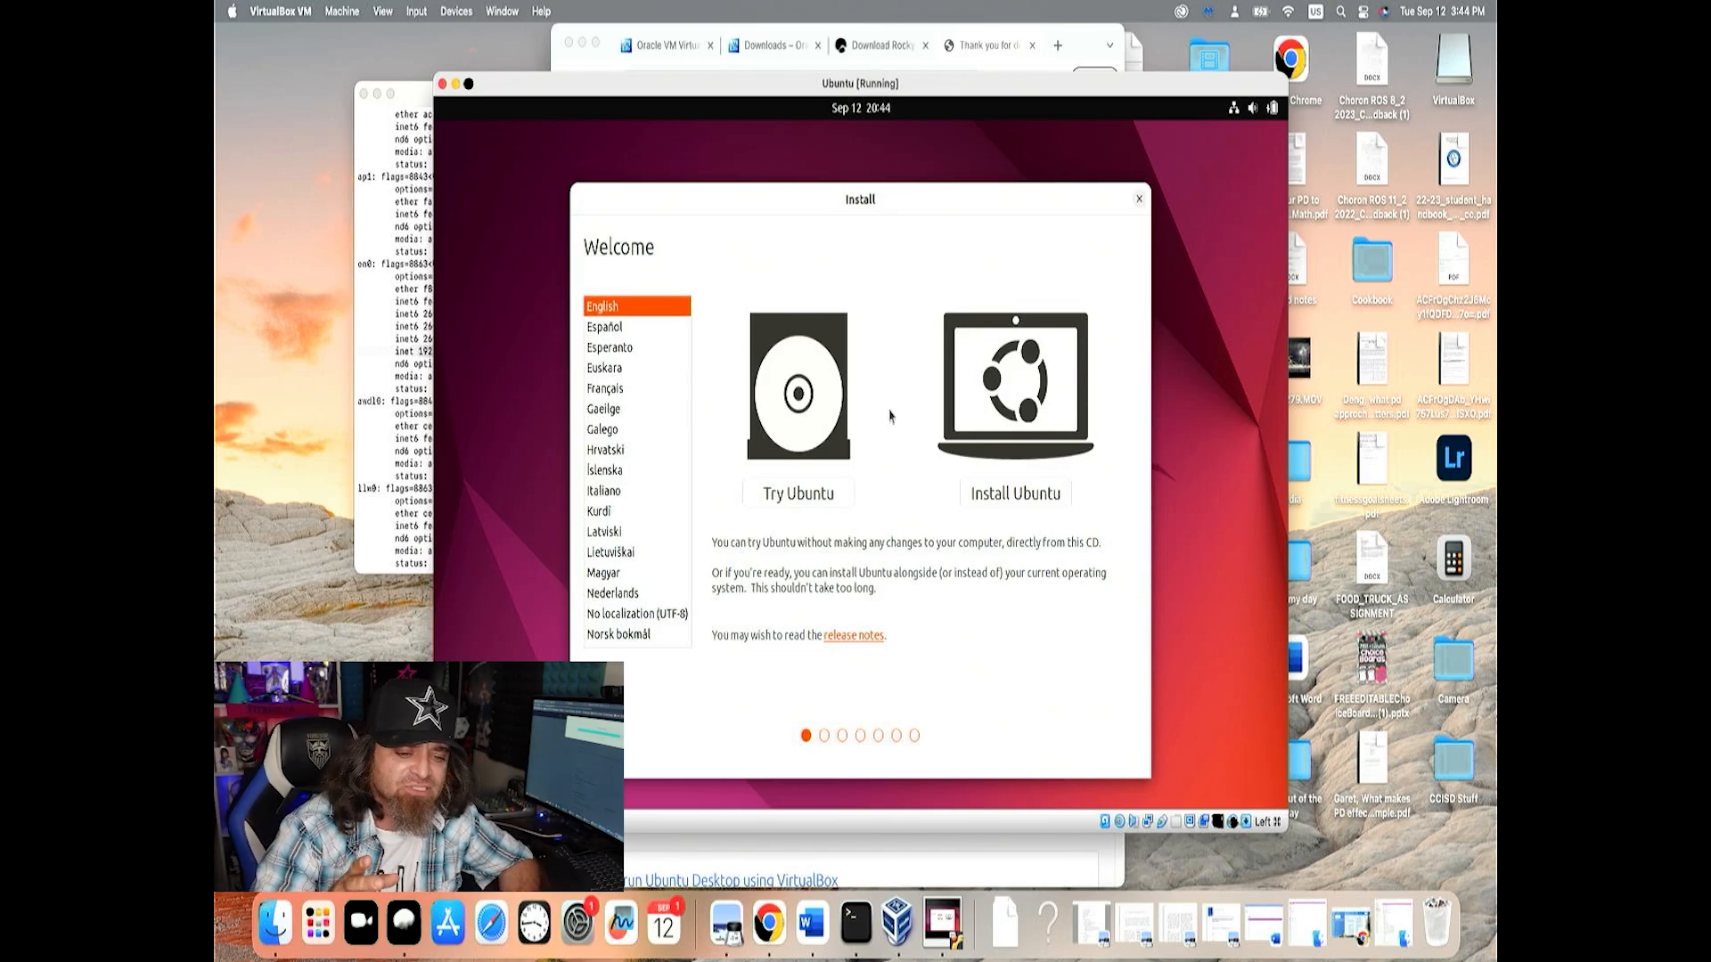
left_click(995, 495)
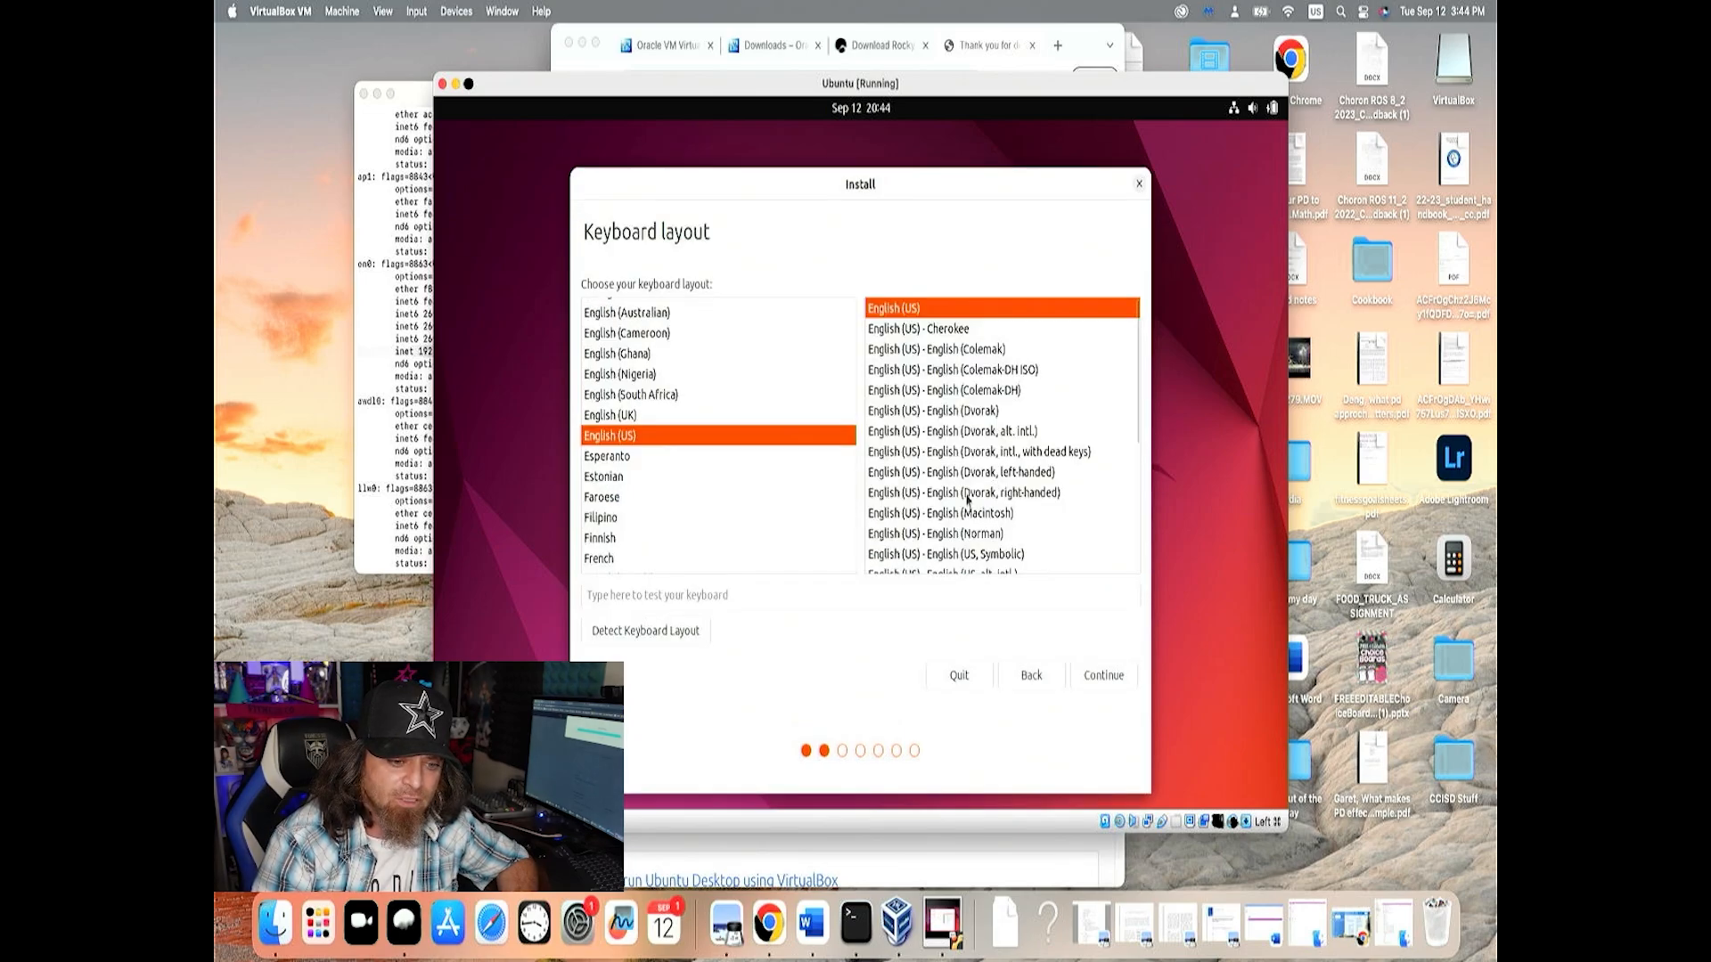
left_click(1097, 685)
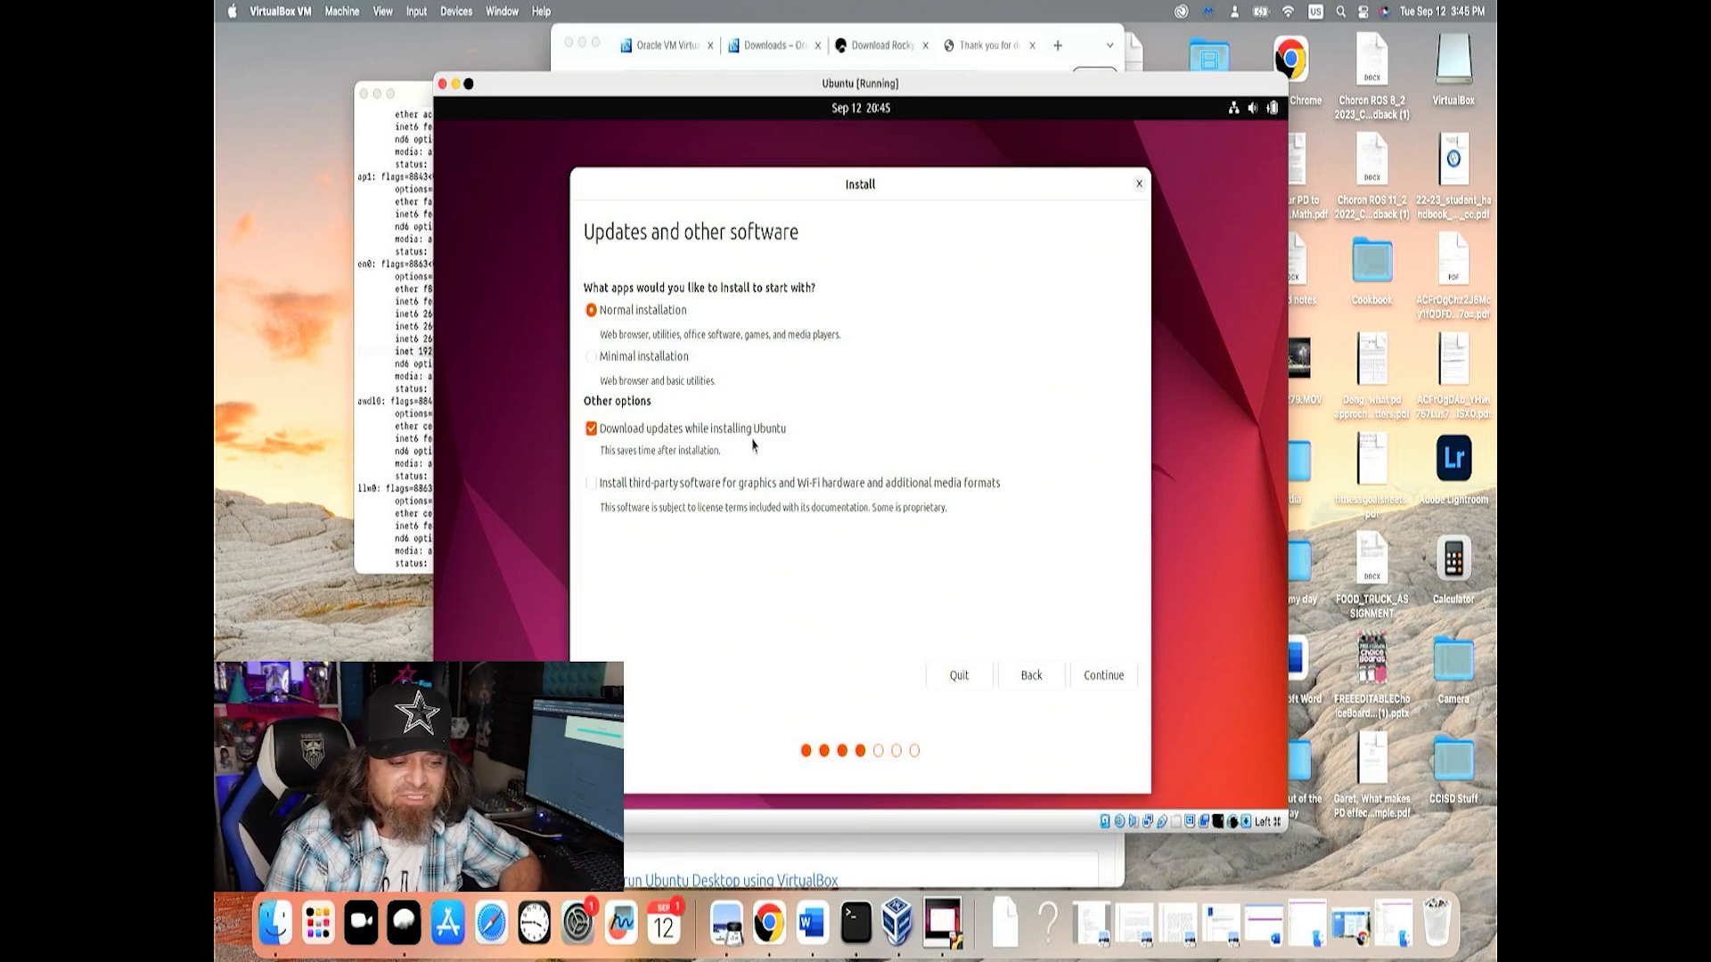
left_click(1101, 677)
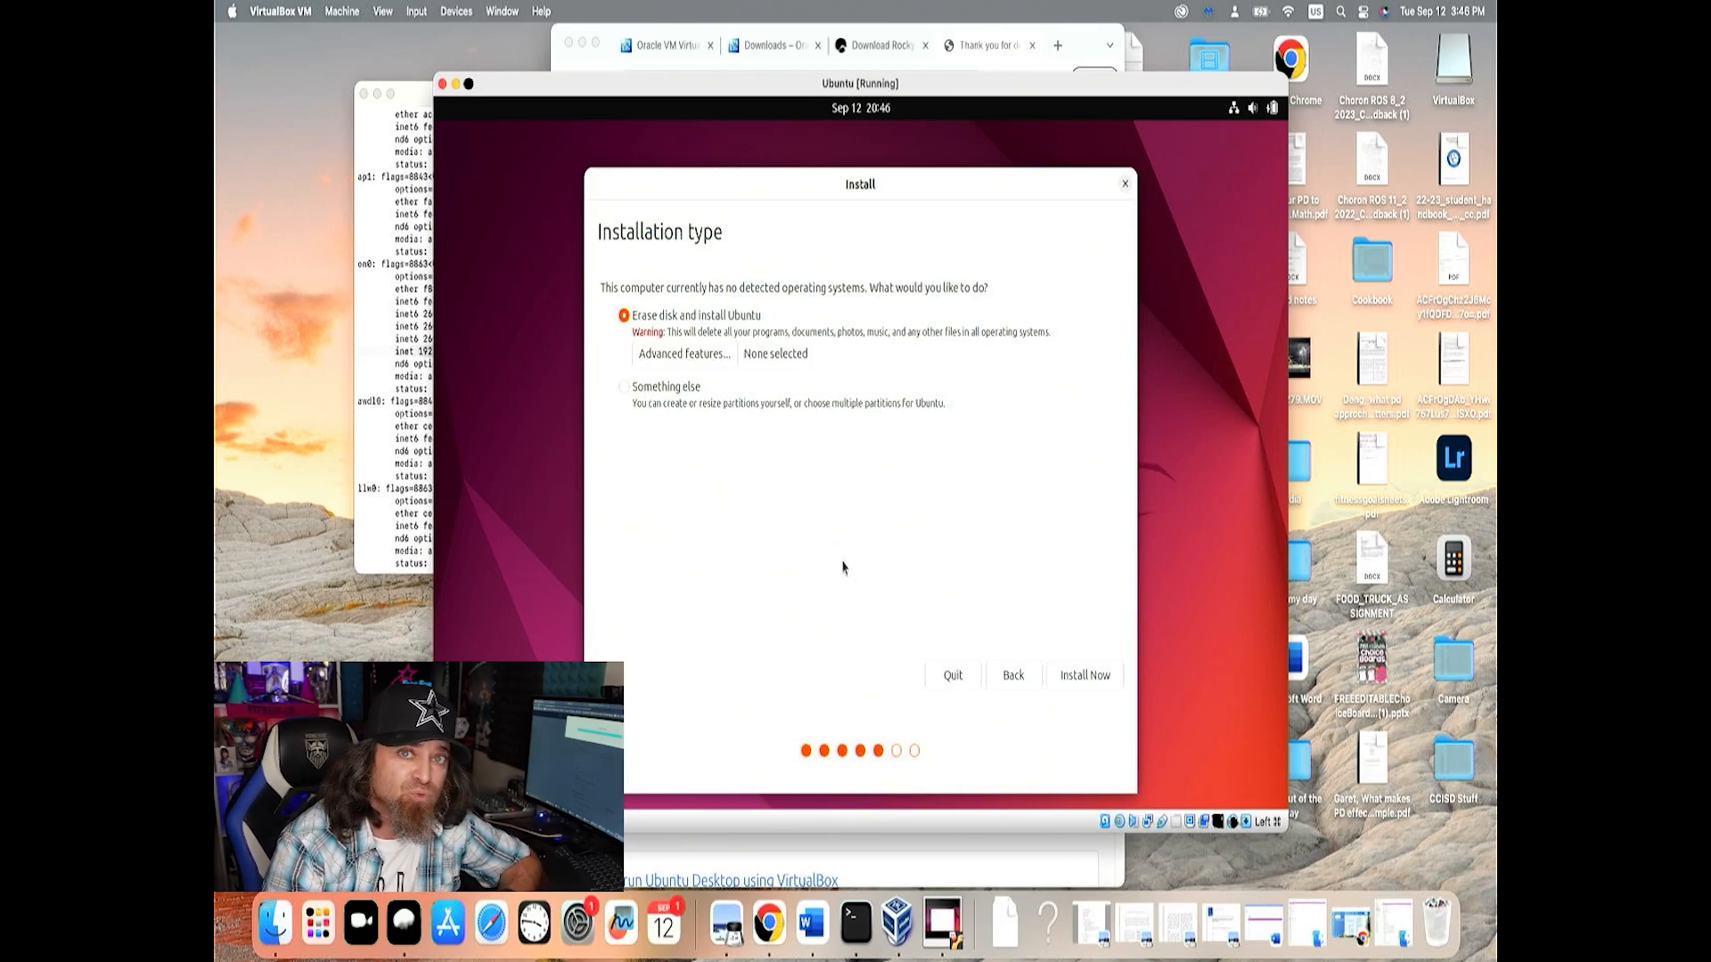
Install Ubuntu with the erase-disk option, approve writing the partition changes and accept Chicago as the location
left_click(1069, 676)
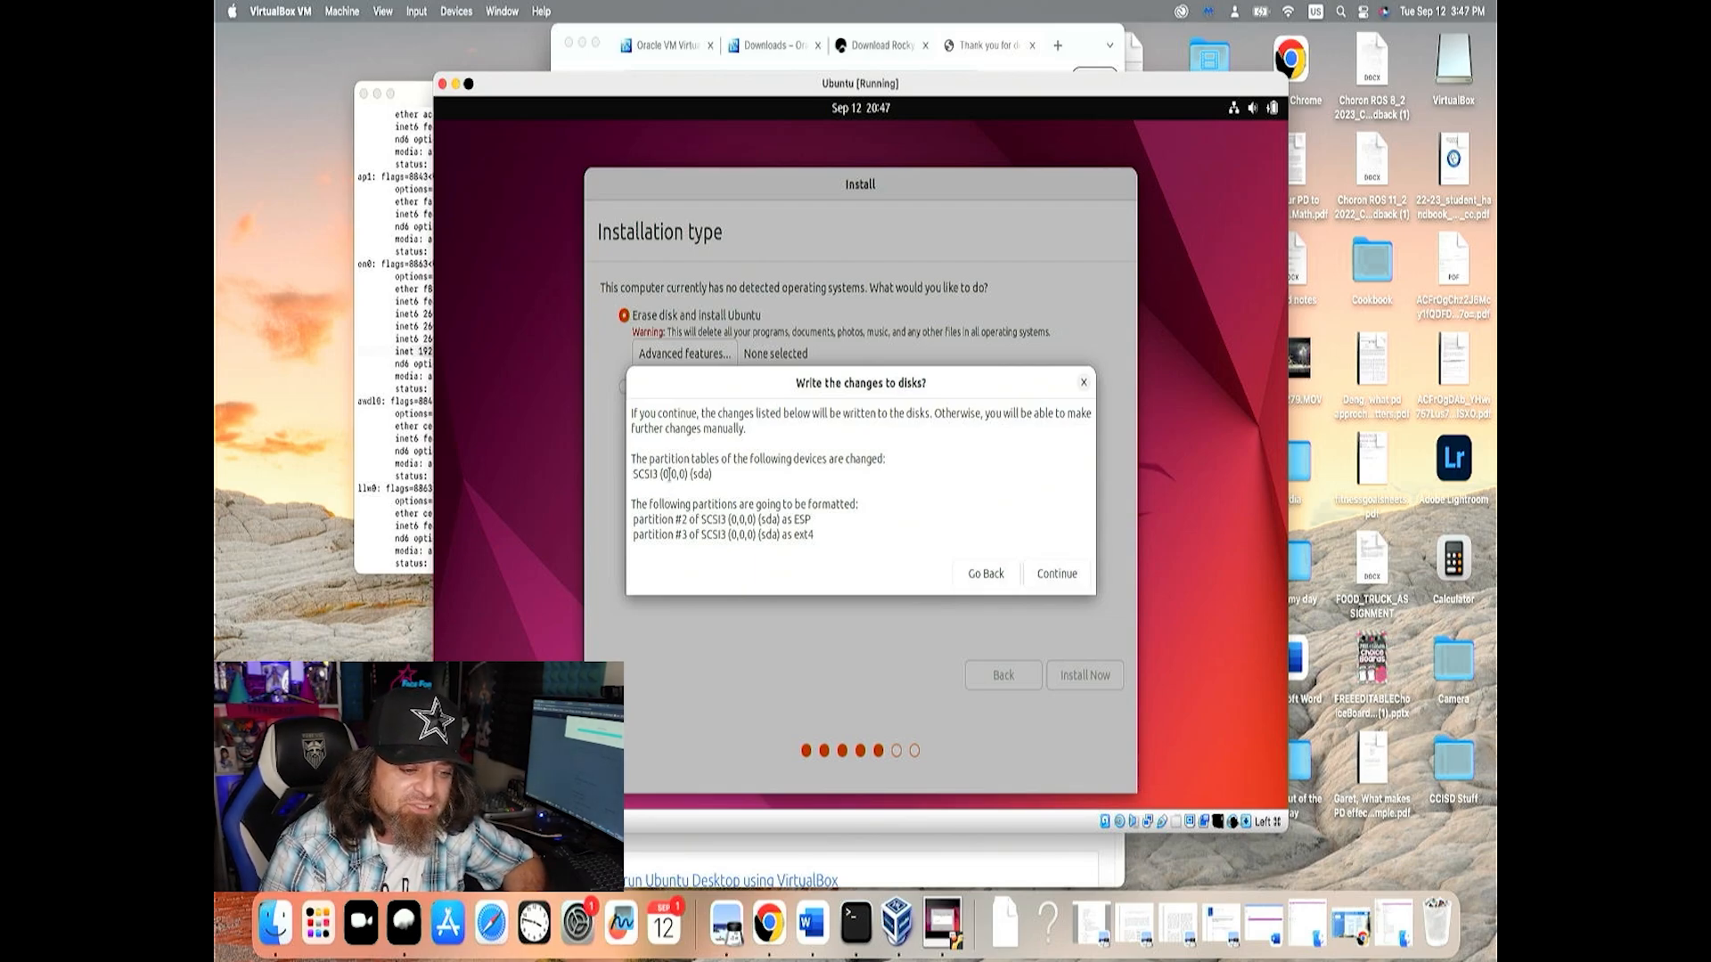
left_click_drag(668, 474, 686, 475)
left_click(687, 474)
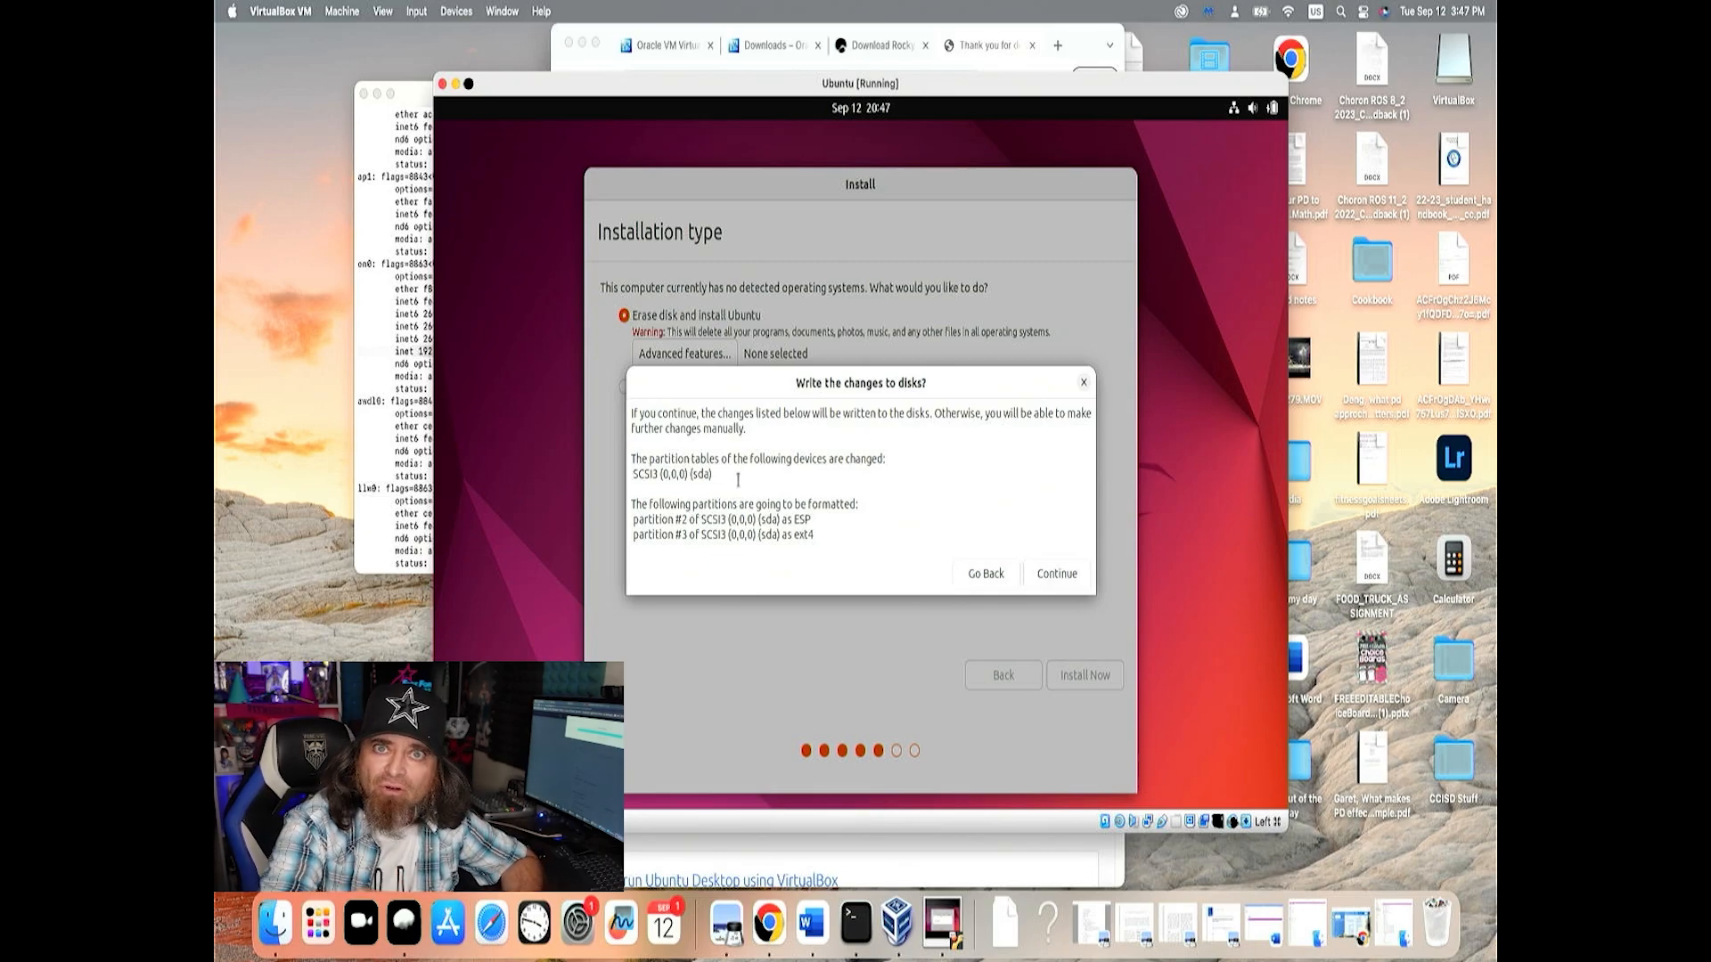
left_click(1048, 575)
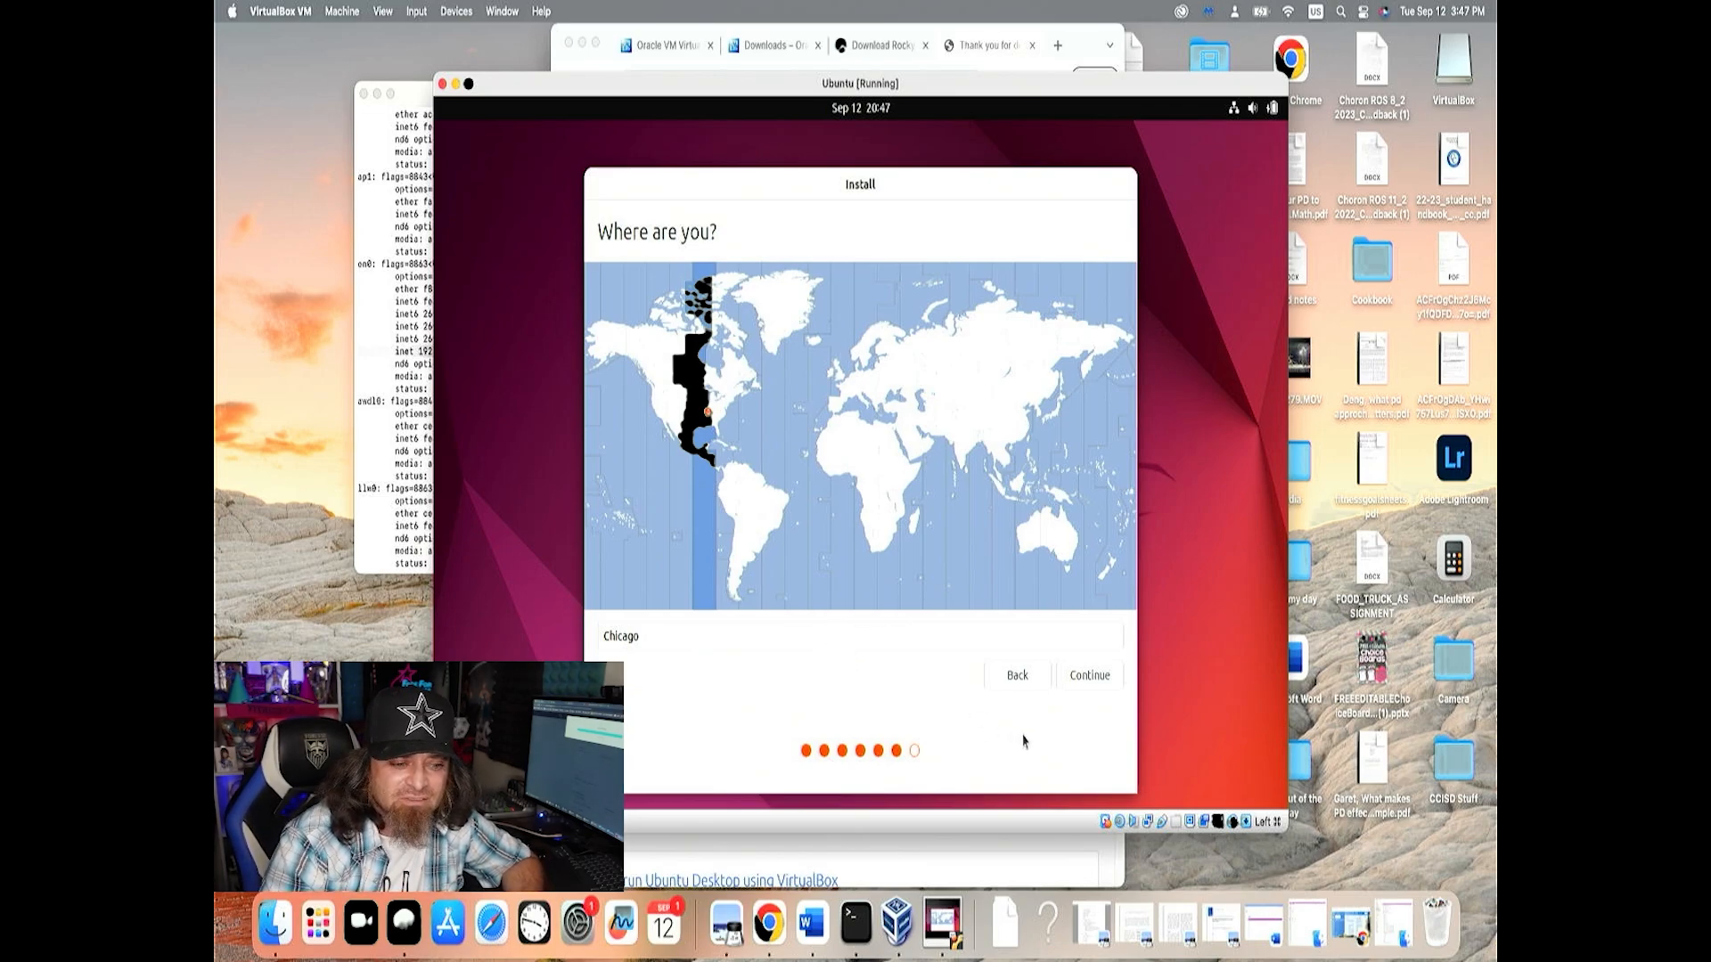
left_click(1085, 686)
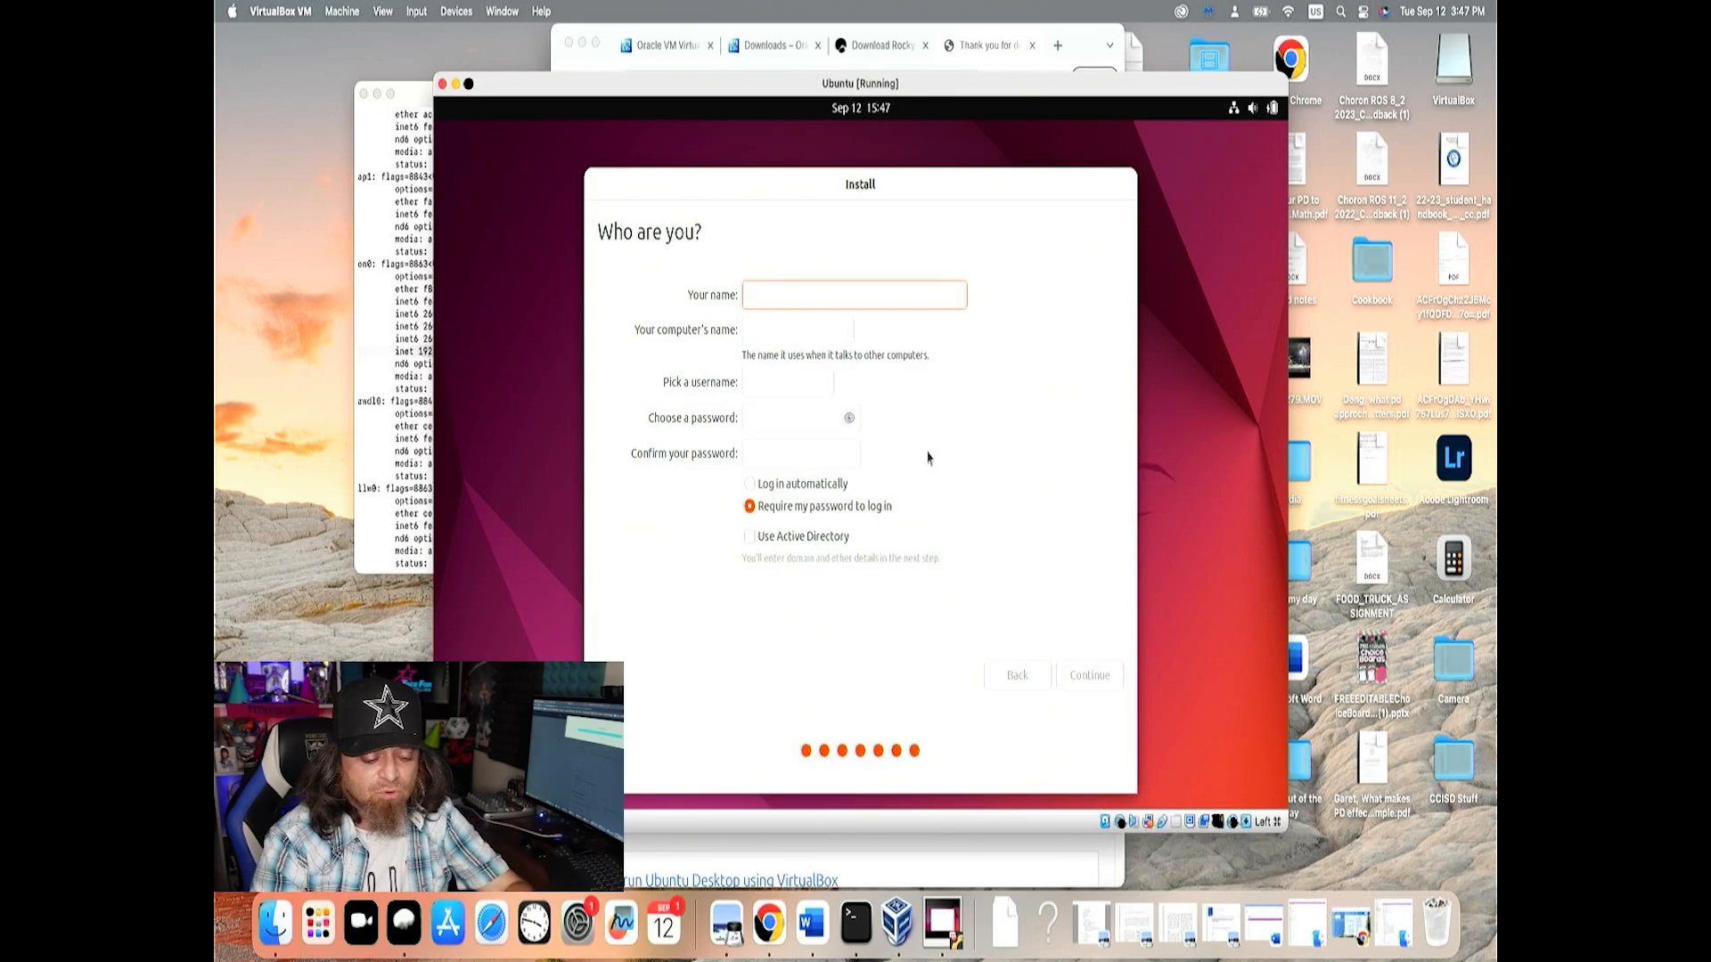
Enter the account holder's name and keep the suggested computer name and username
type("Erik")
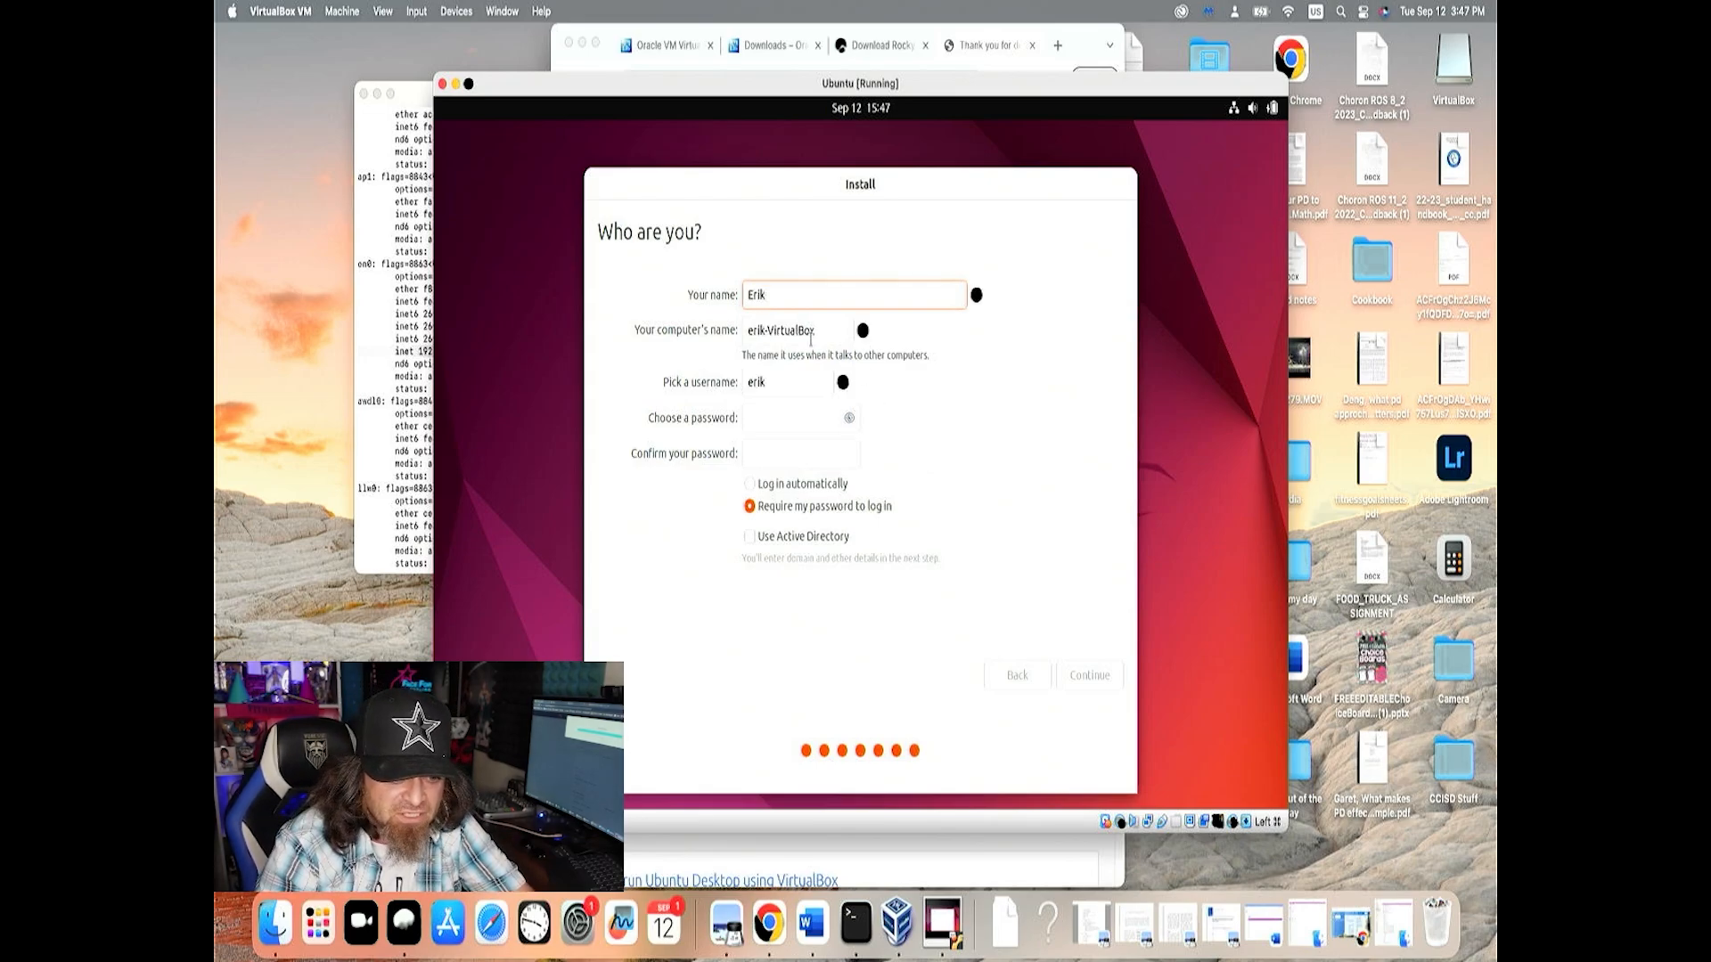
left_click_drag(833, 337, 735, 337)
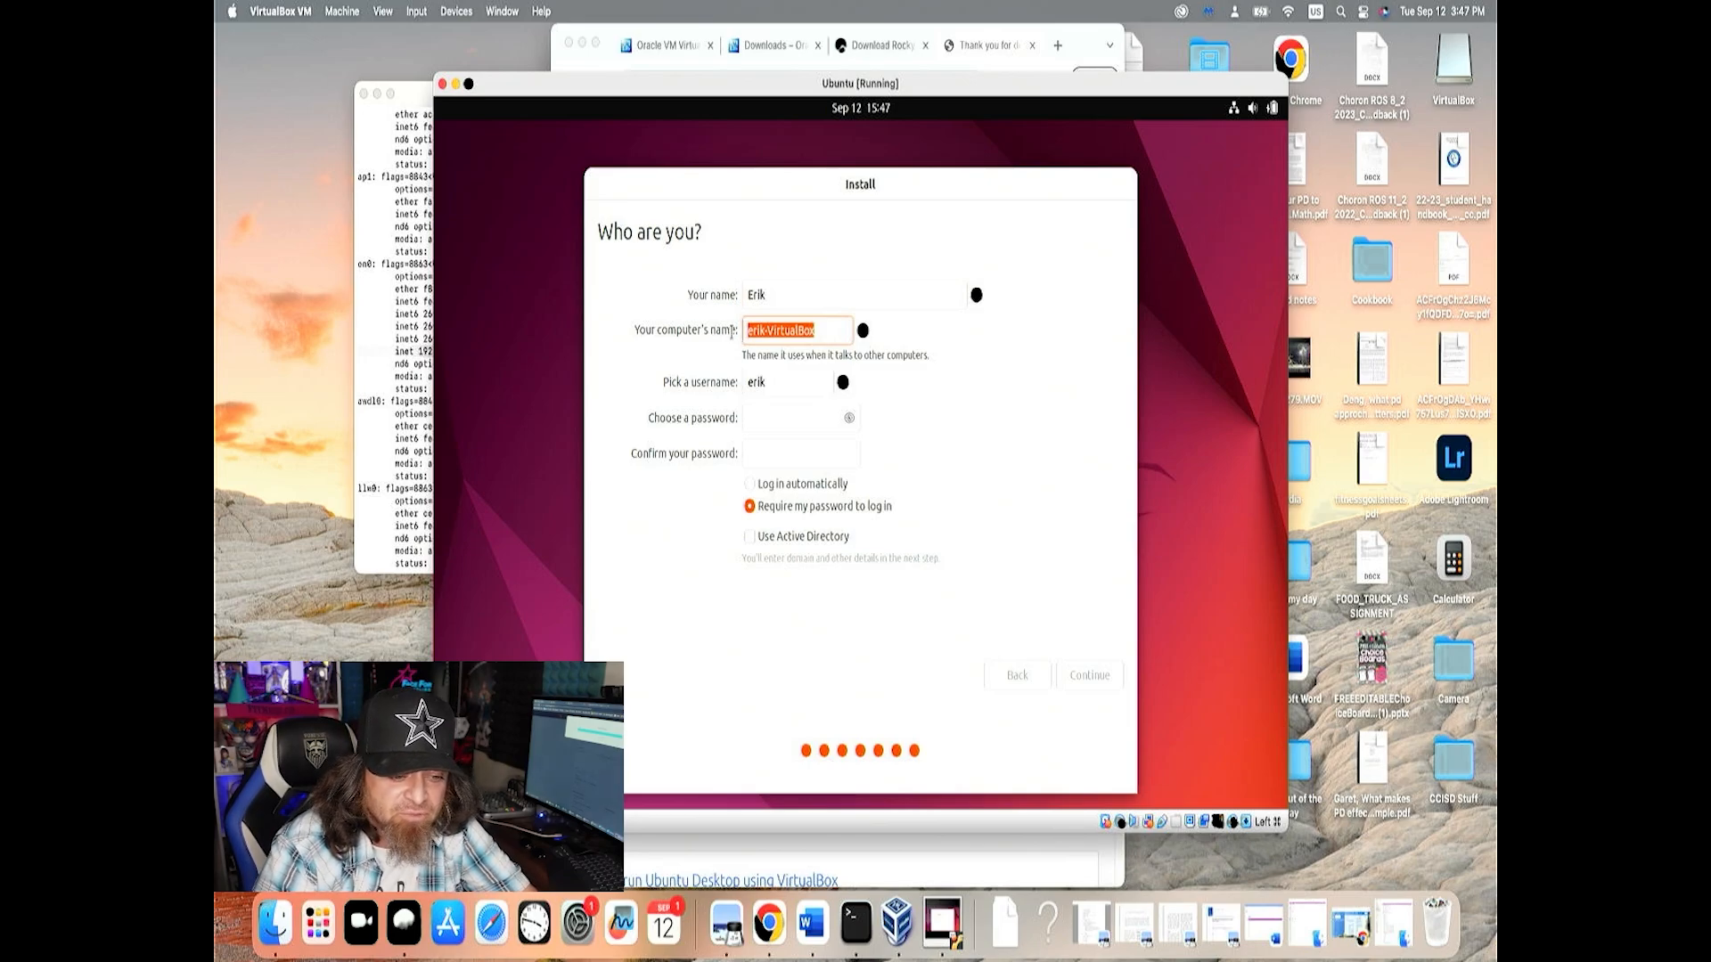
left_click(820, 333)
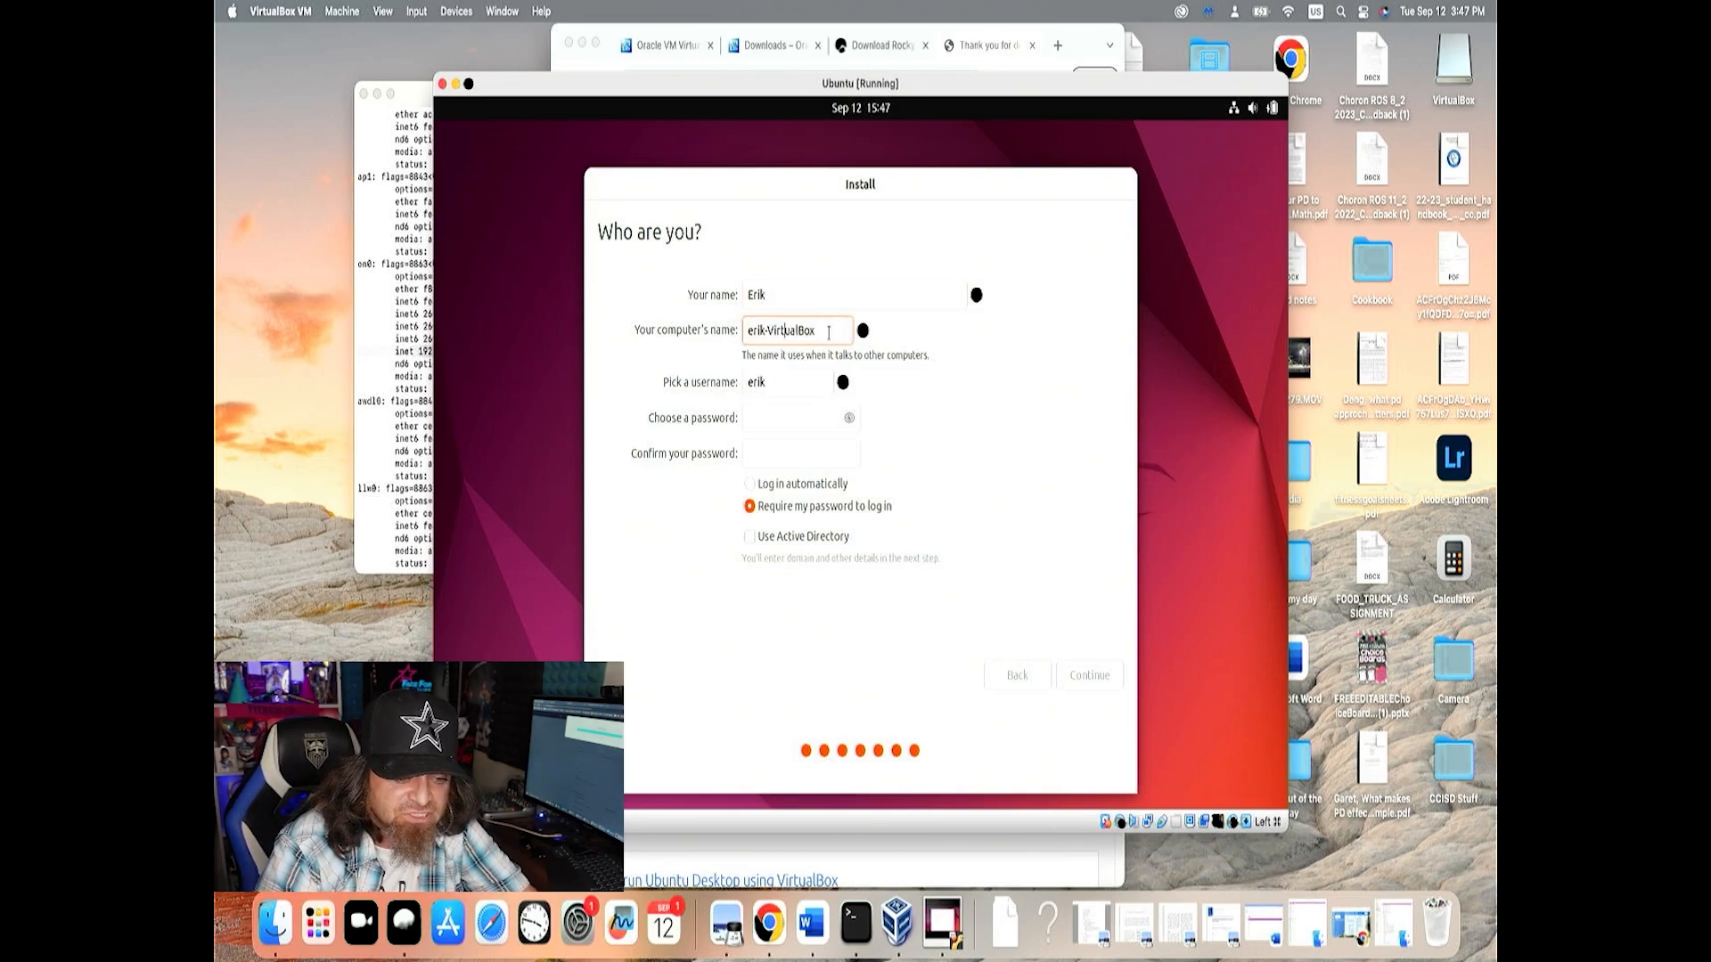
left_click(811, 386)
Enter the account password and repeat it in the confirmation field
left_click(800, 417)
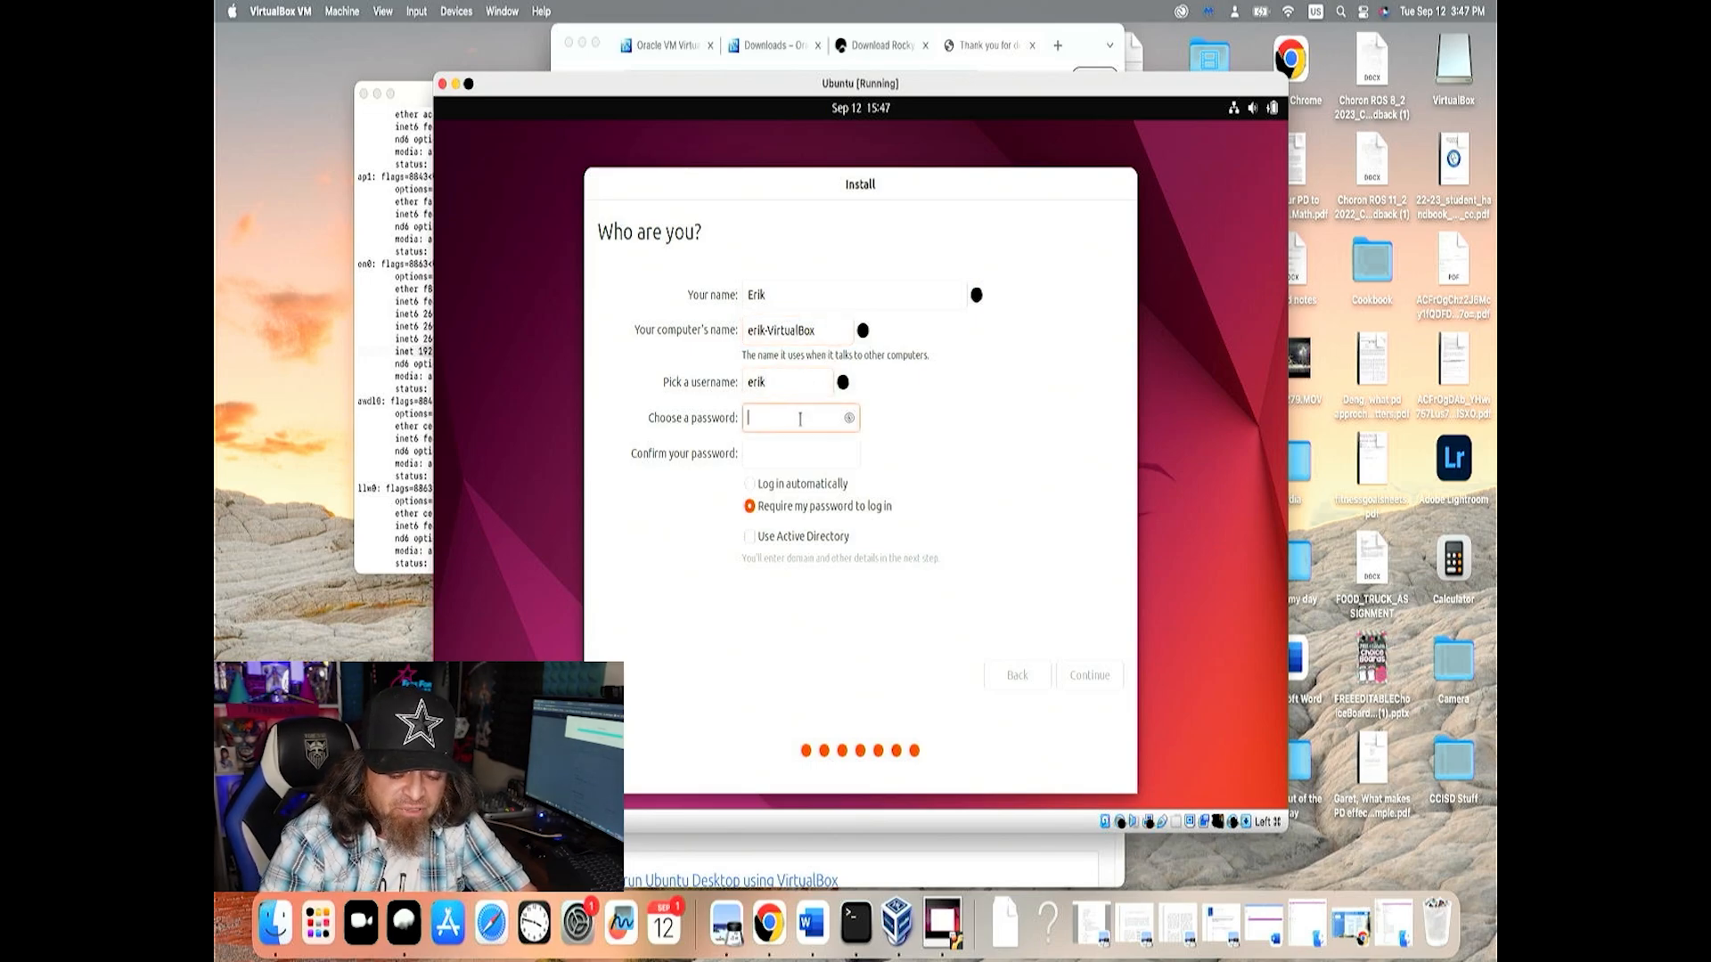
type("•••••")
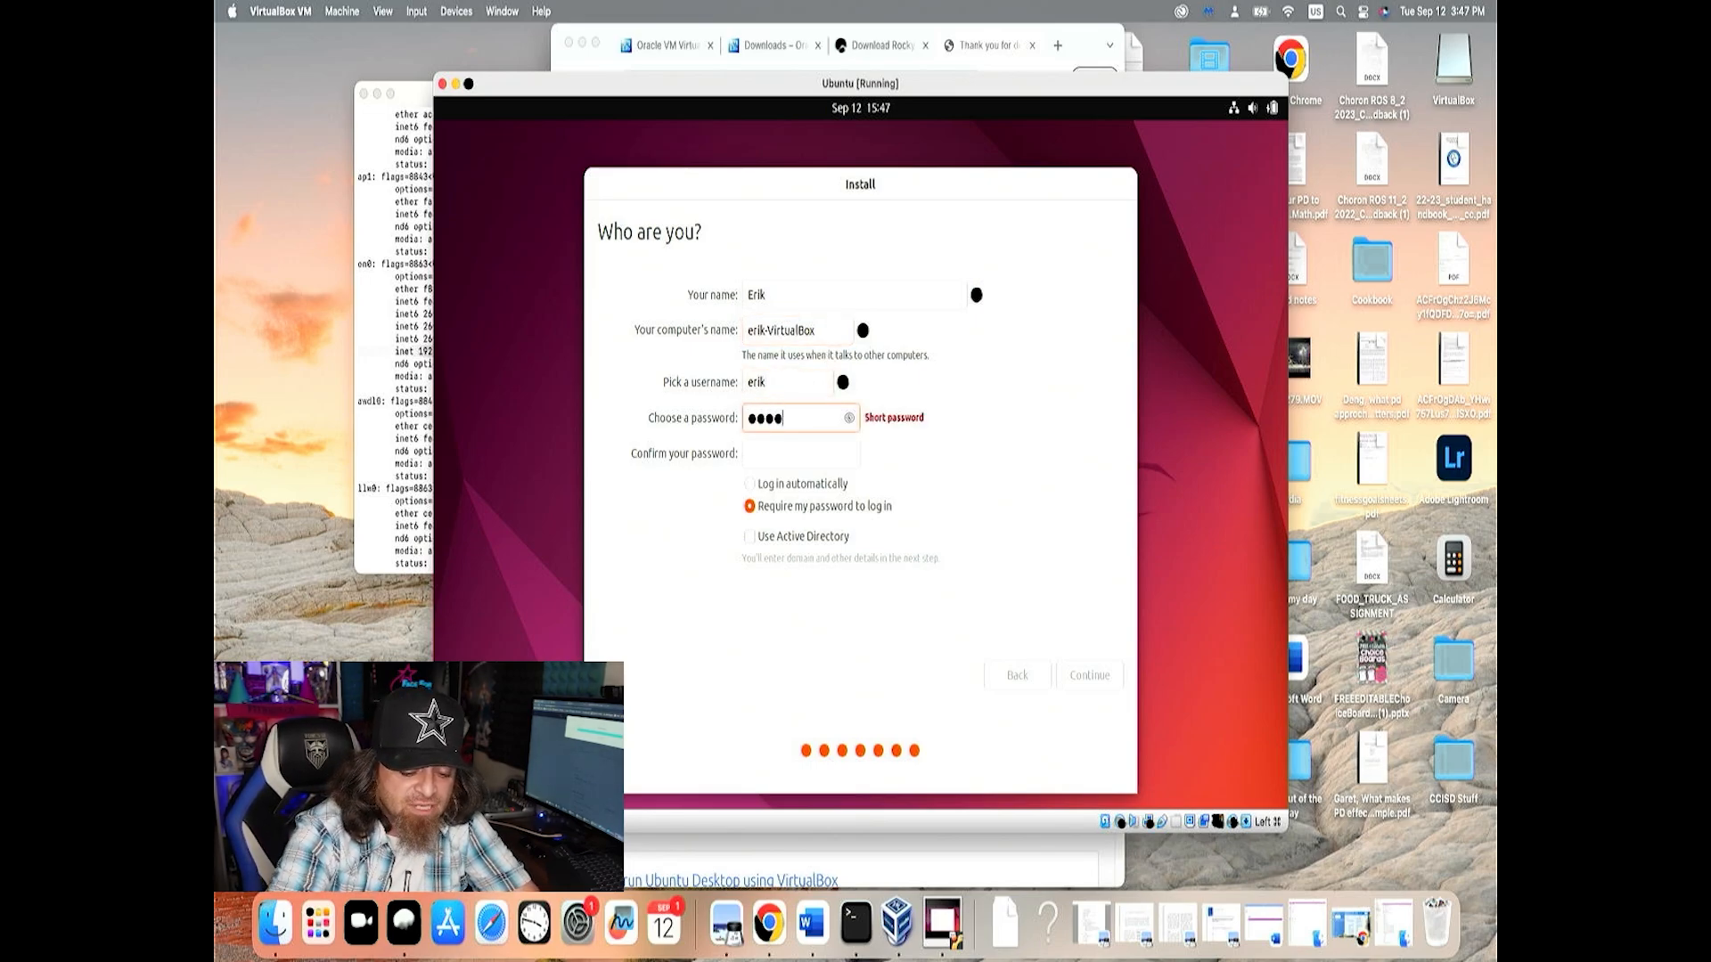
type("•••")
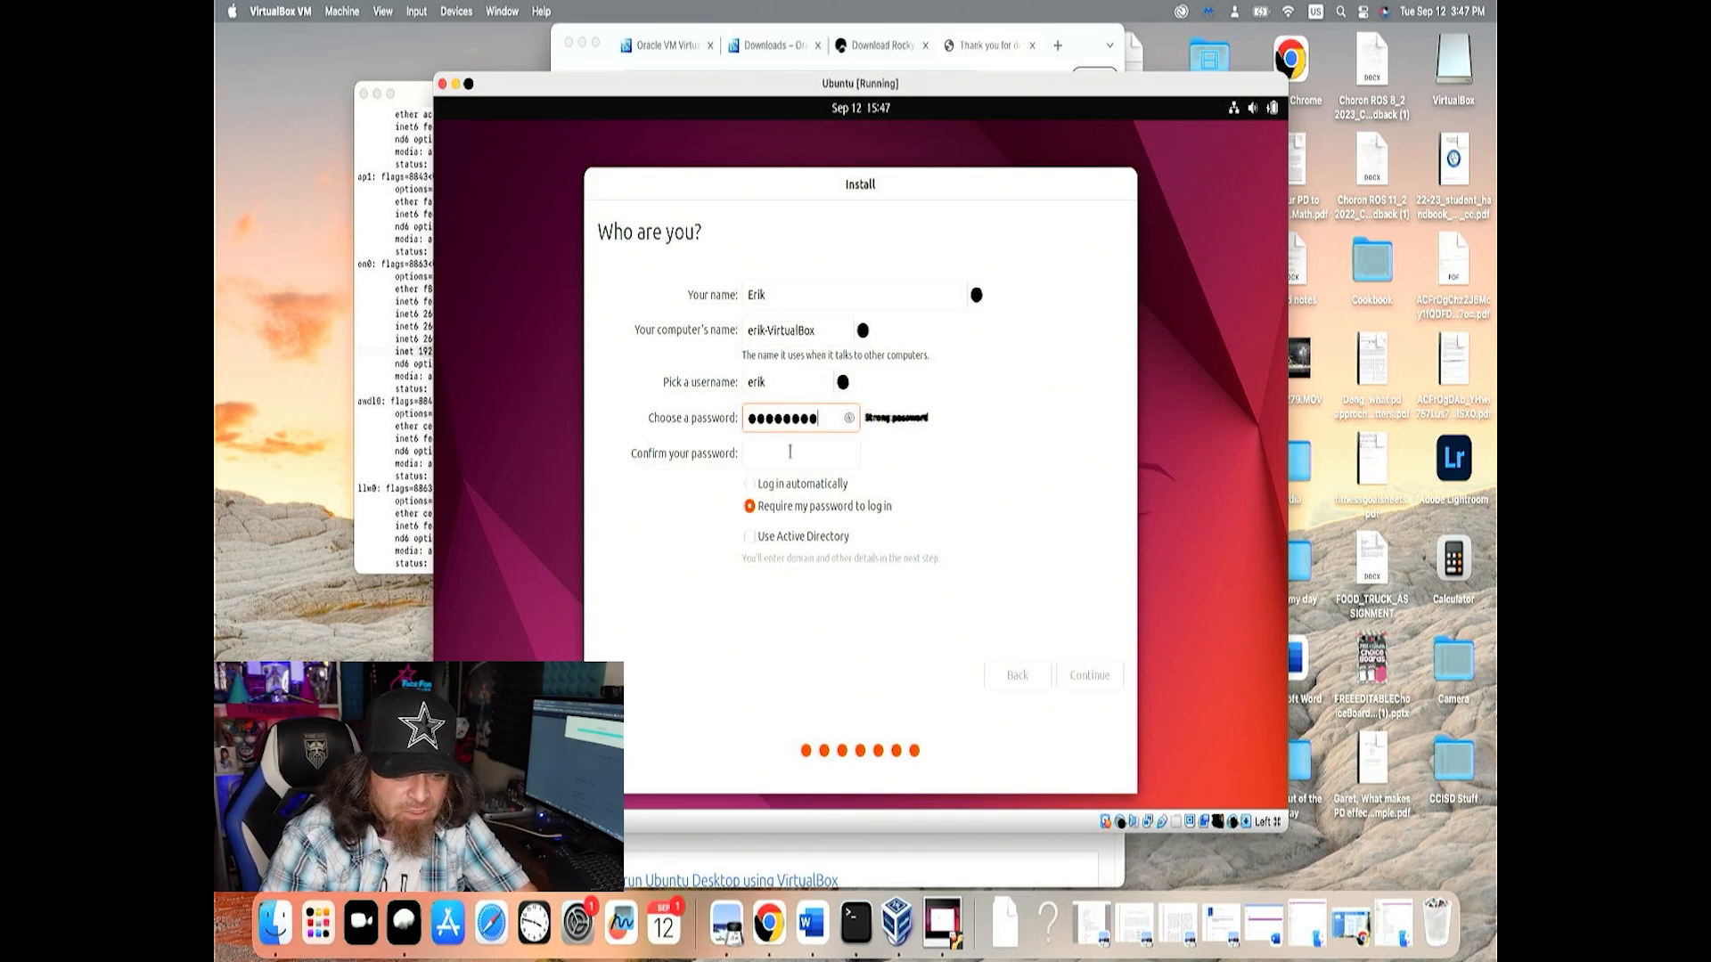
left_click(789, 452)
type("••")
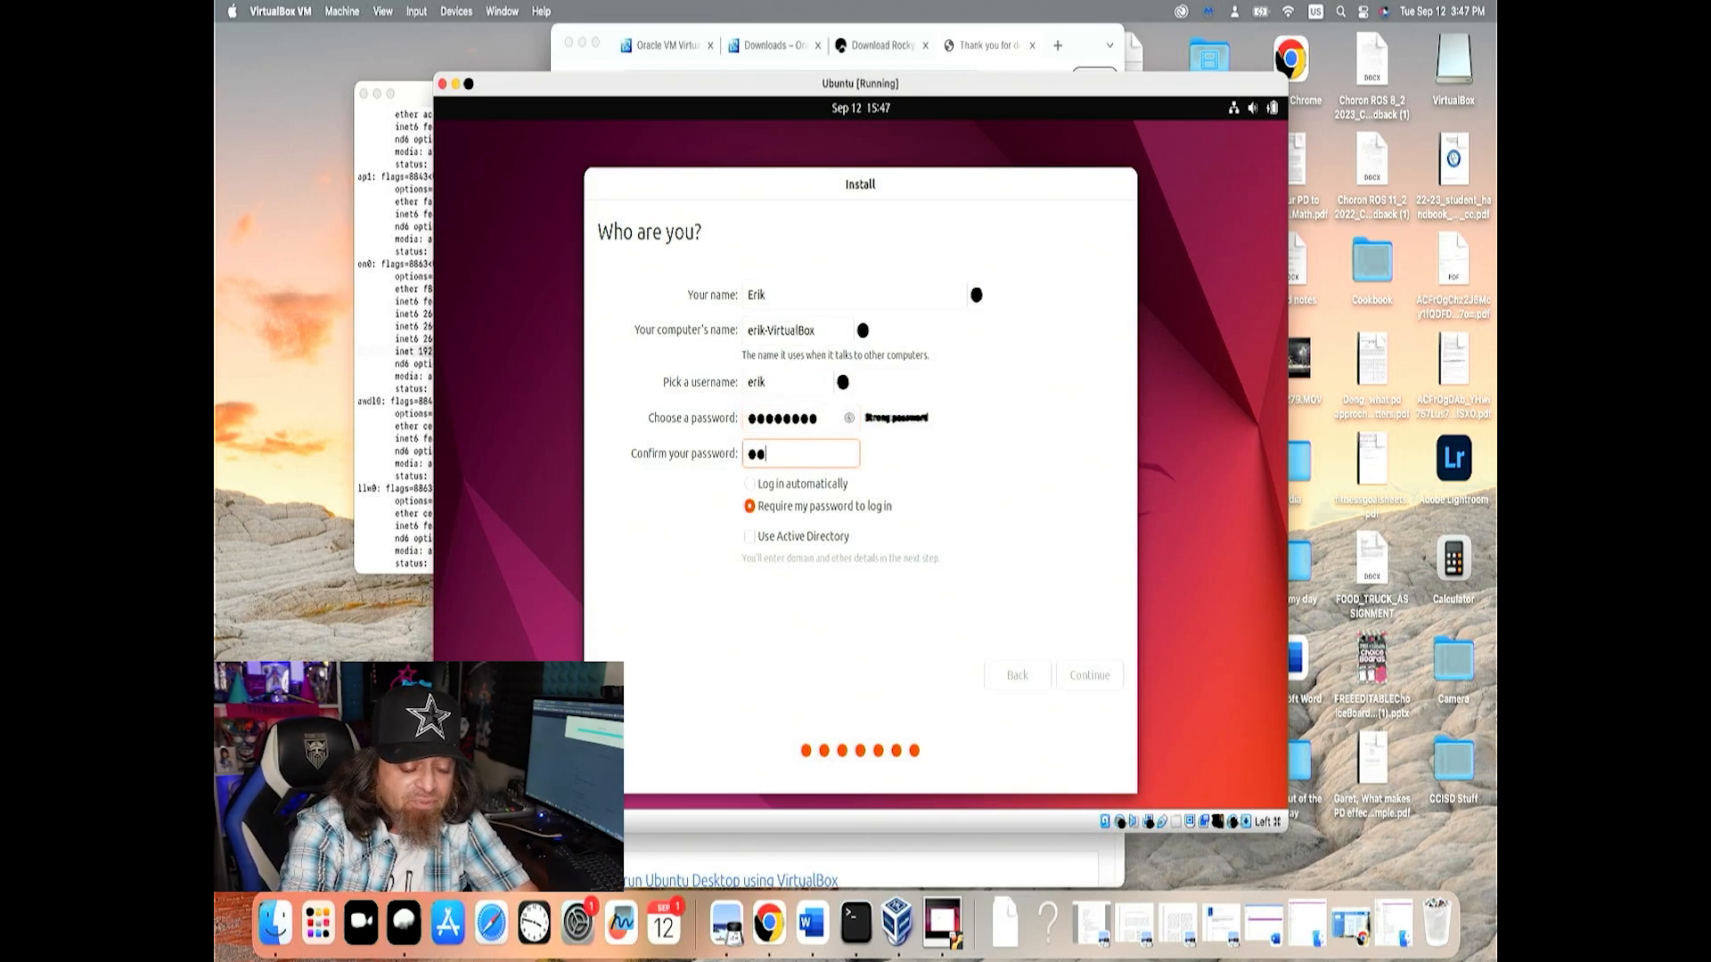
type("•••••")
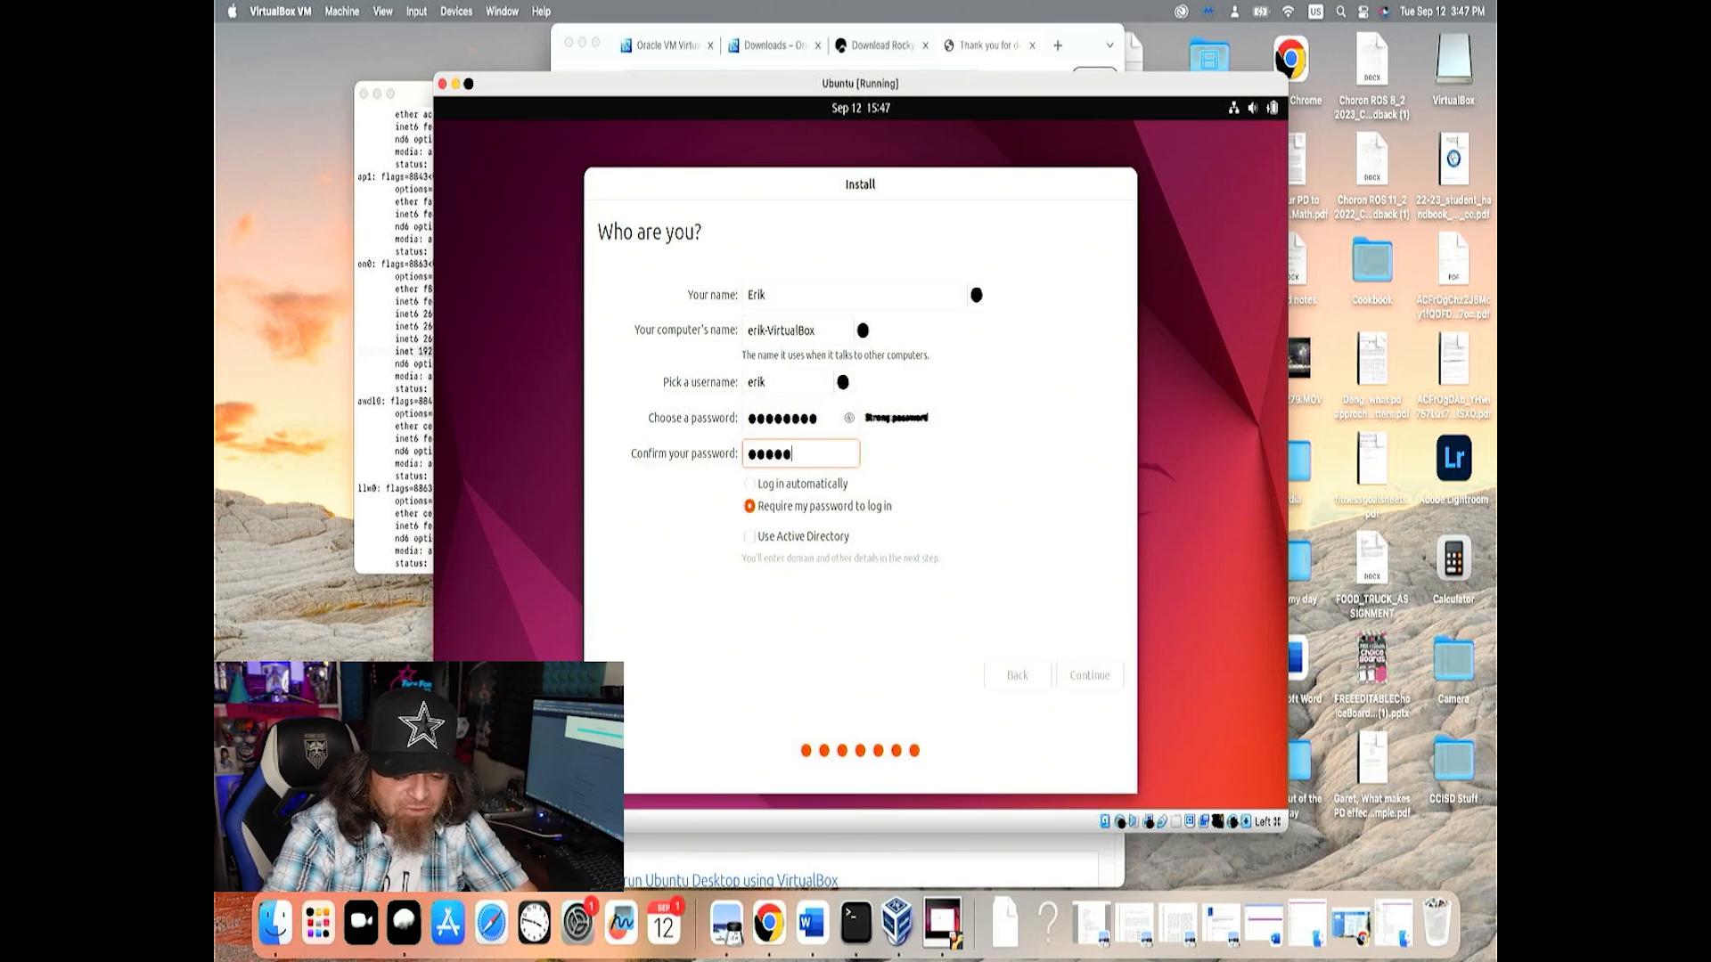
type("•")
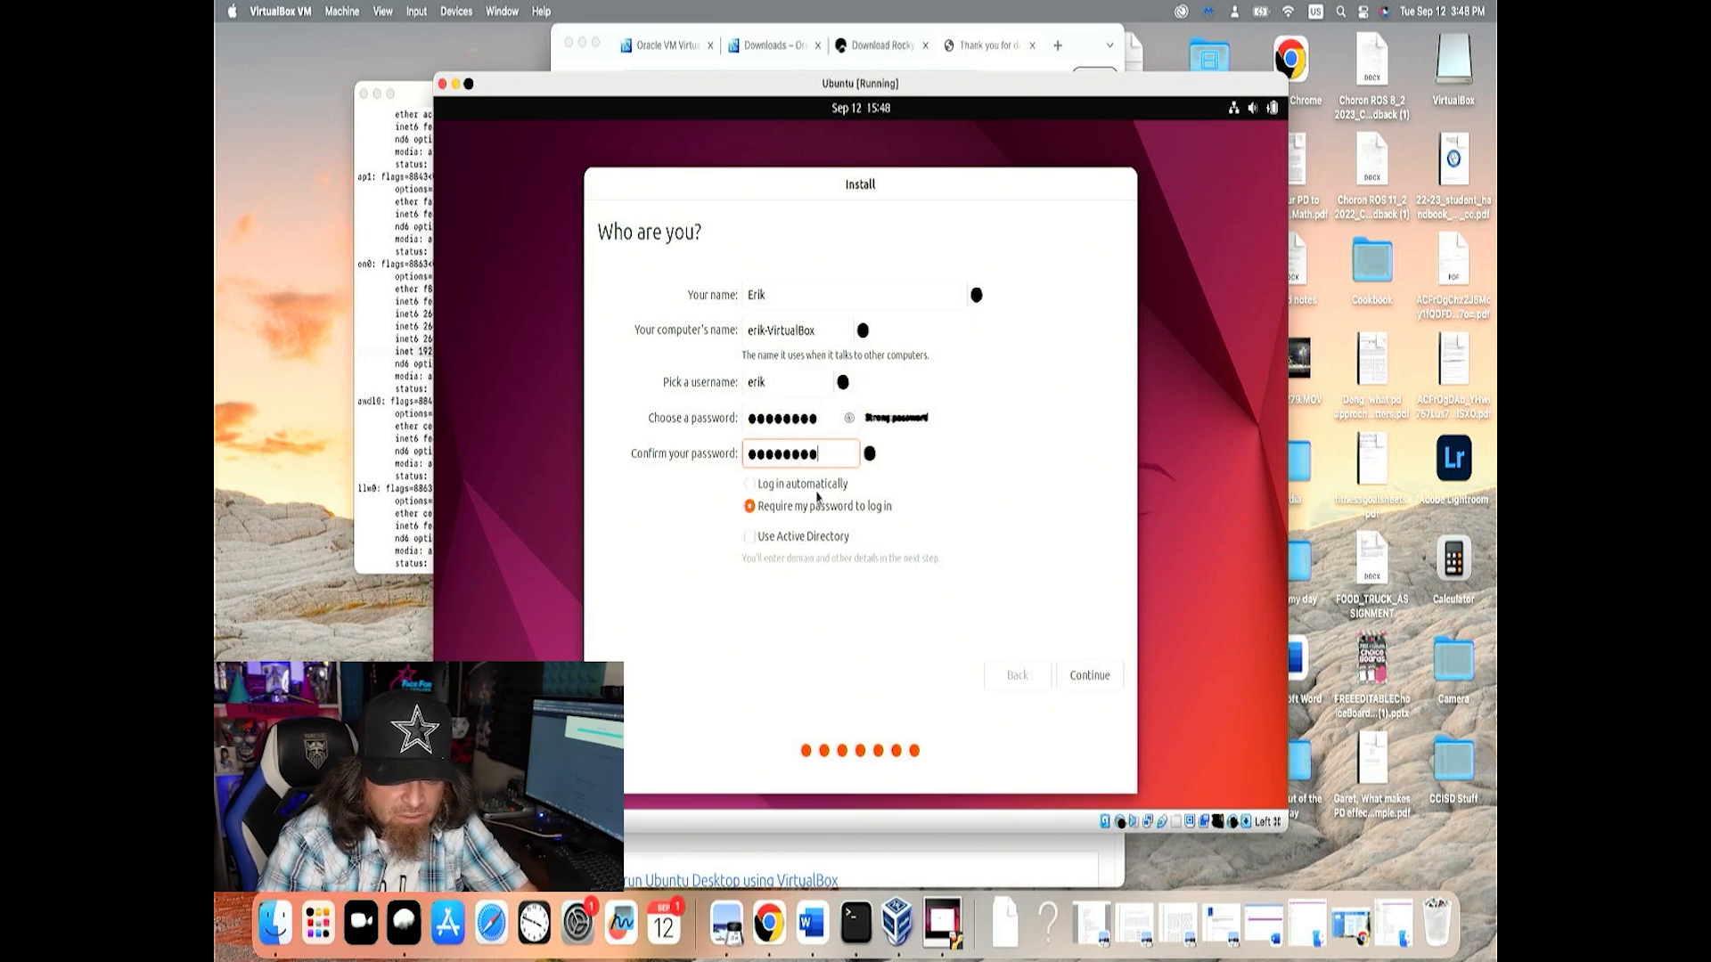
Set the account to log in automatically and continue with the Ubuntu installation
left_click(822, 486)
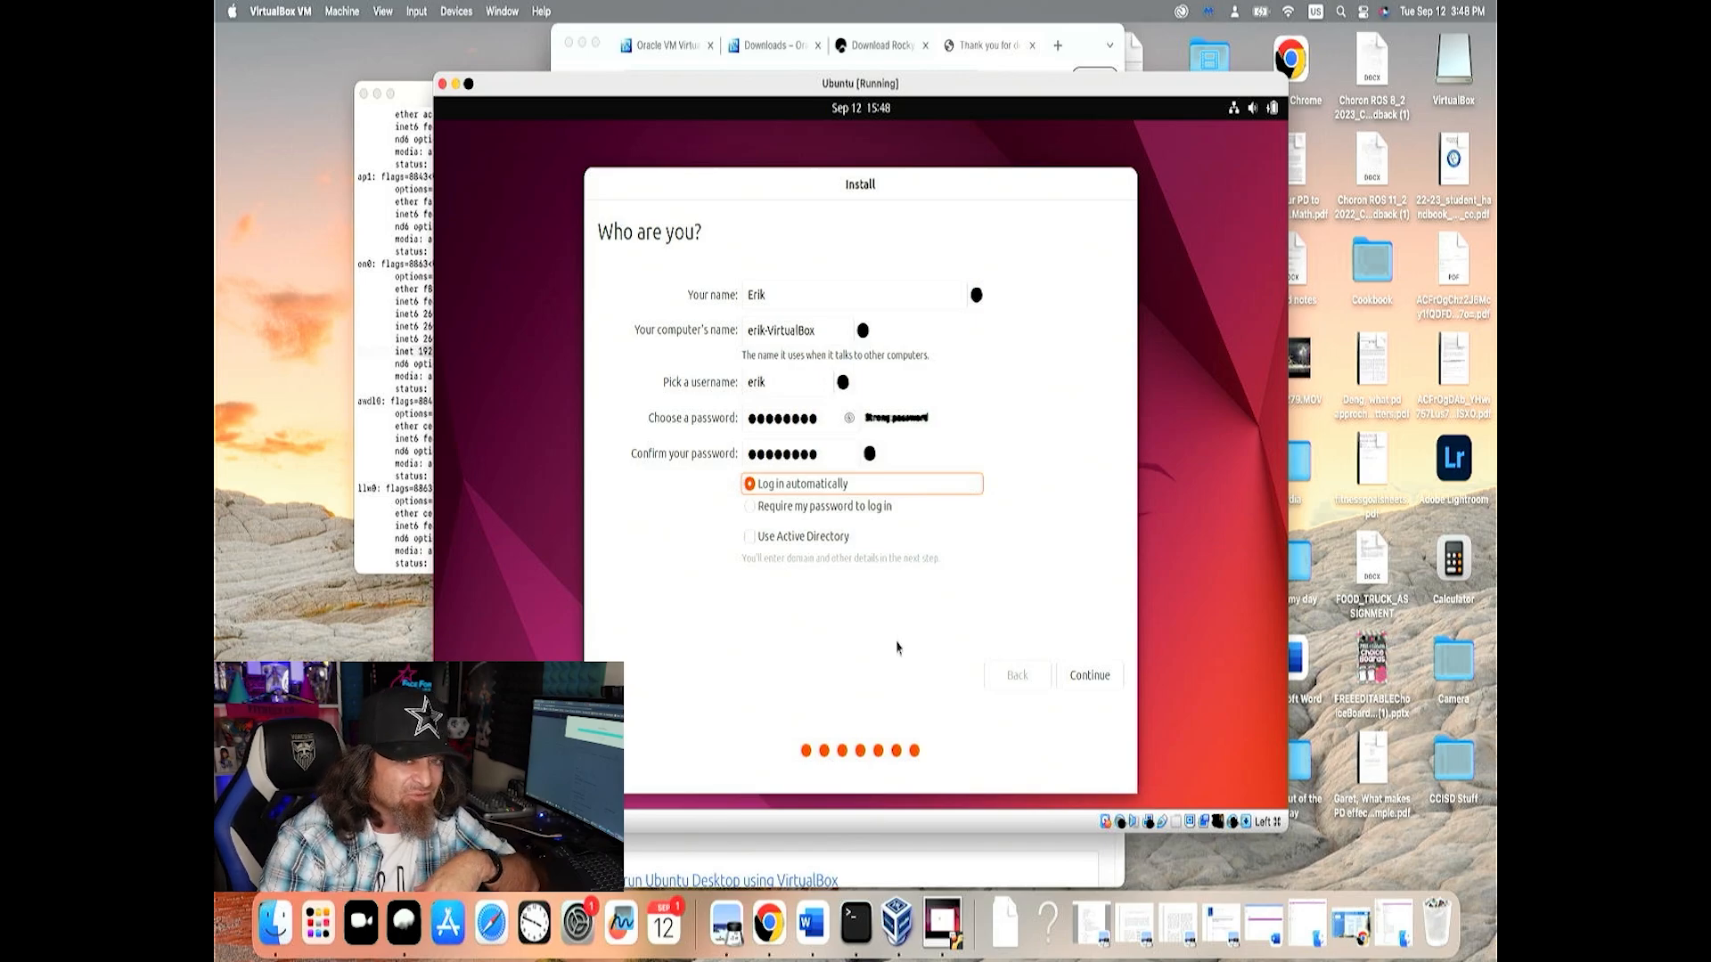
left_click(1078, 670)
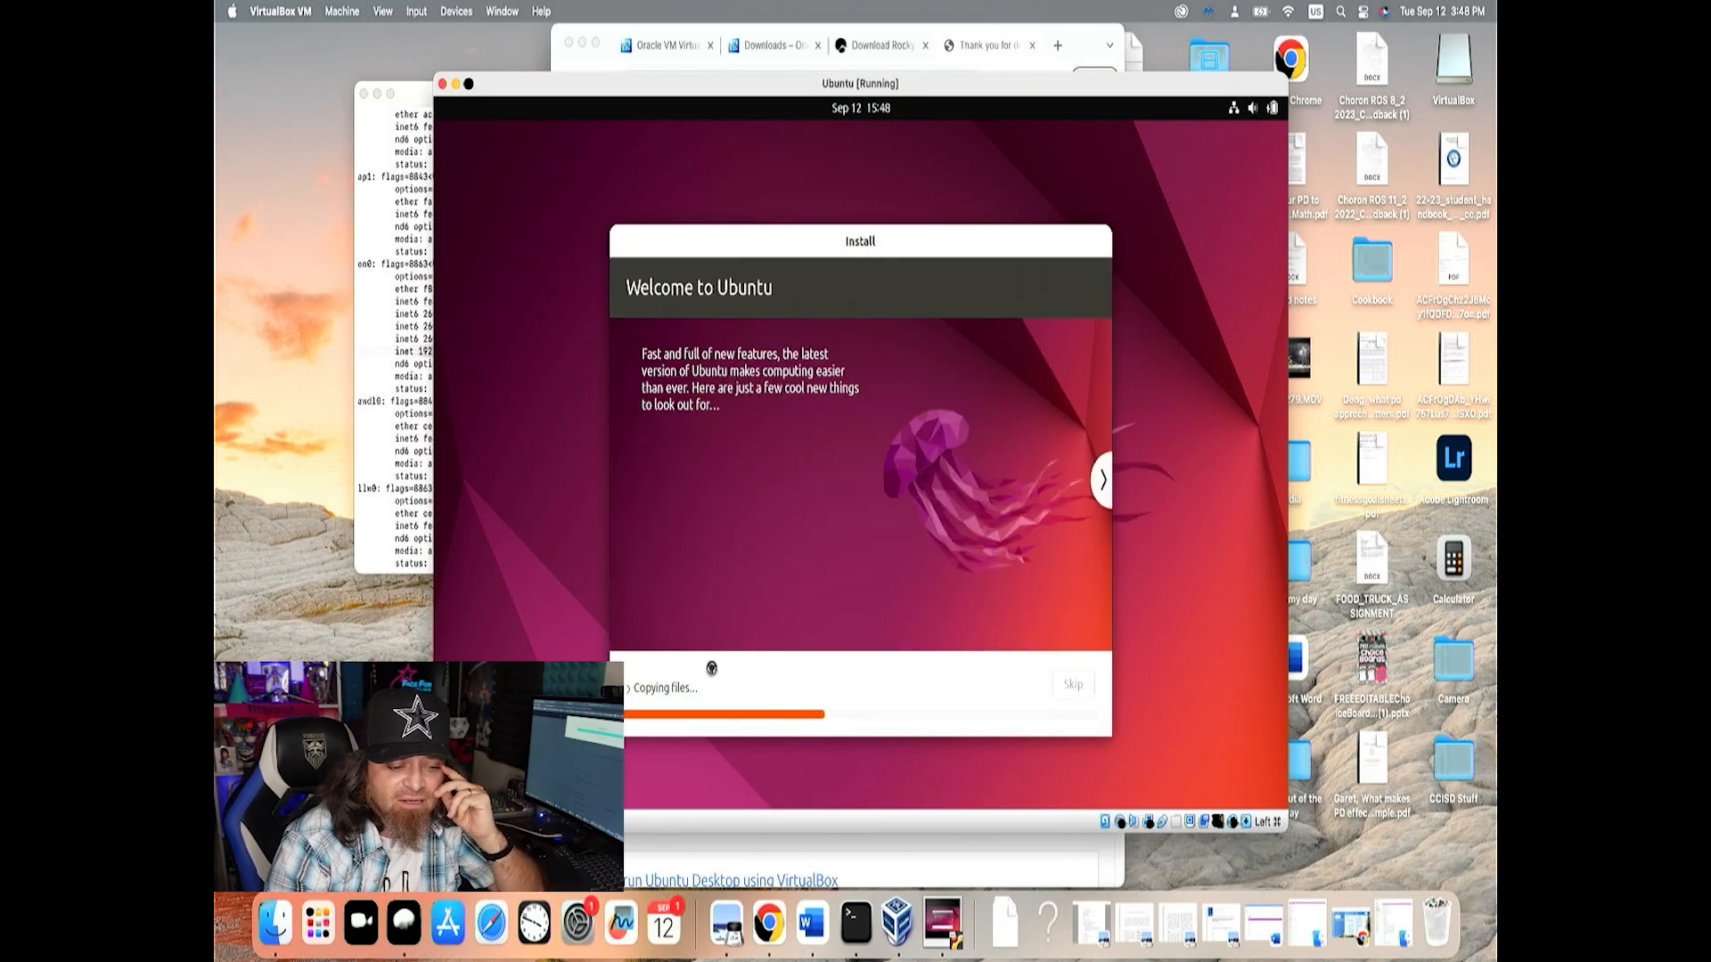
left_click(645, 690)
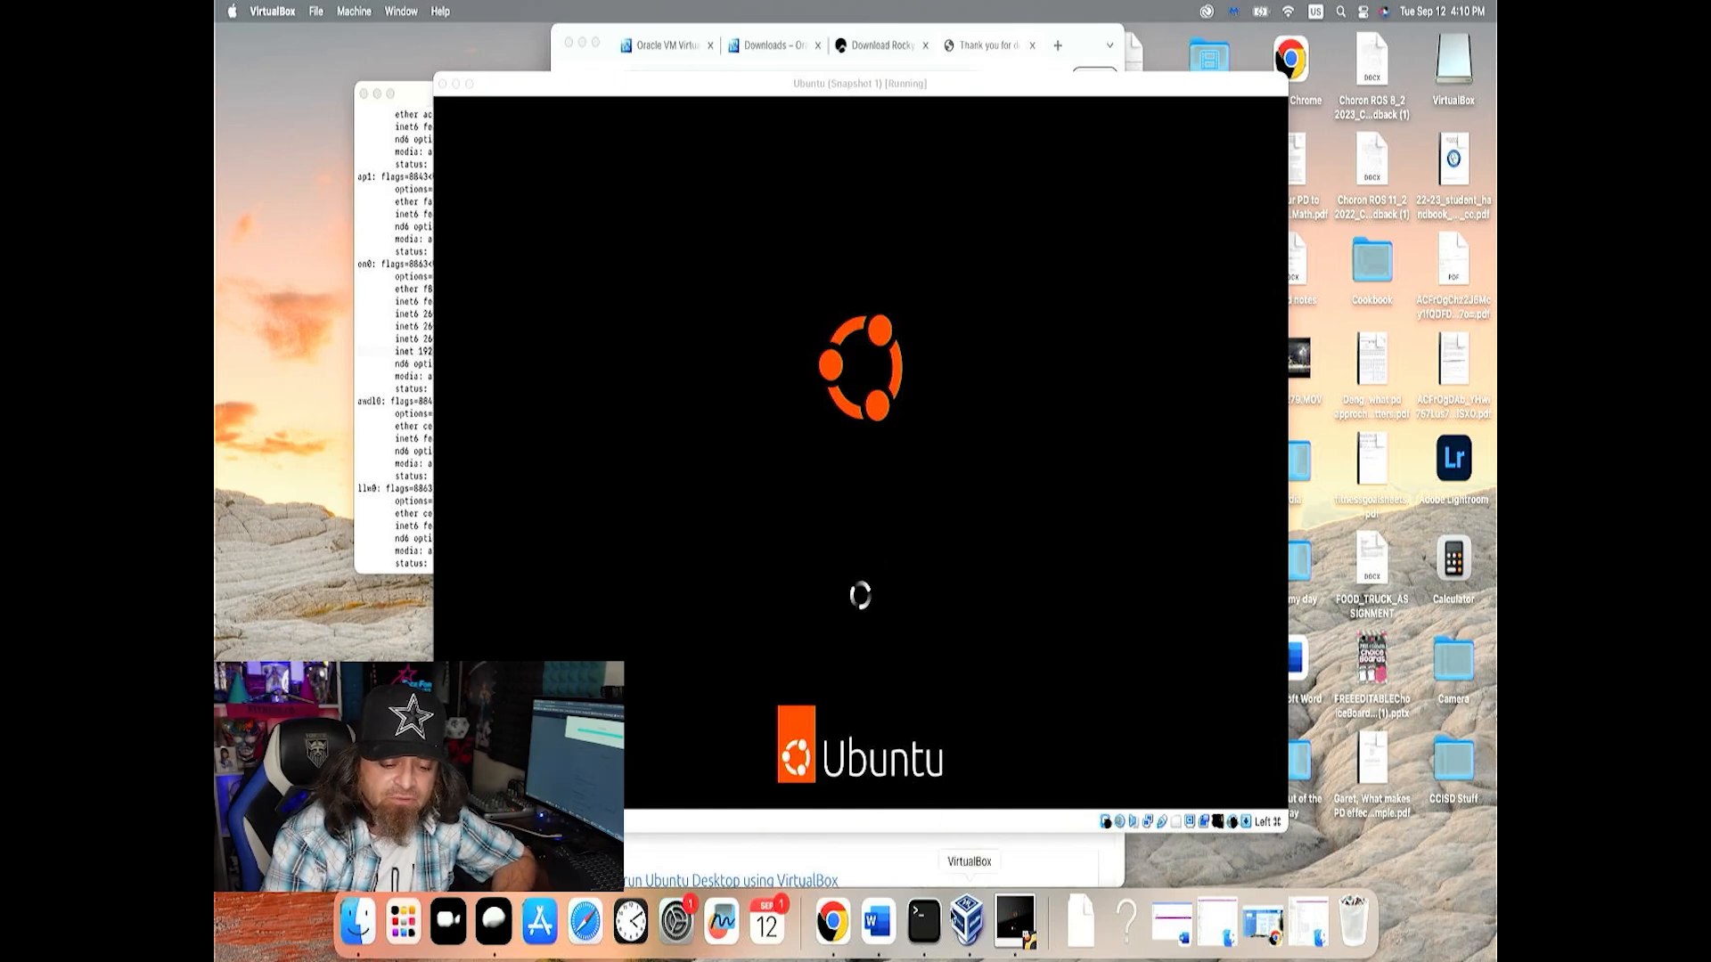
Bring the VirtualBox Manager window to the front of the running Ubuntu machine
left_click(958, 922)
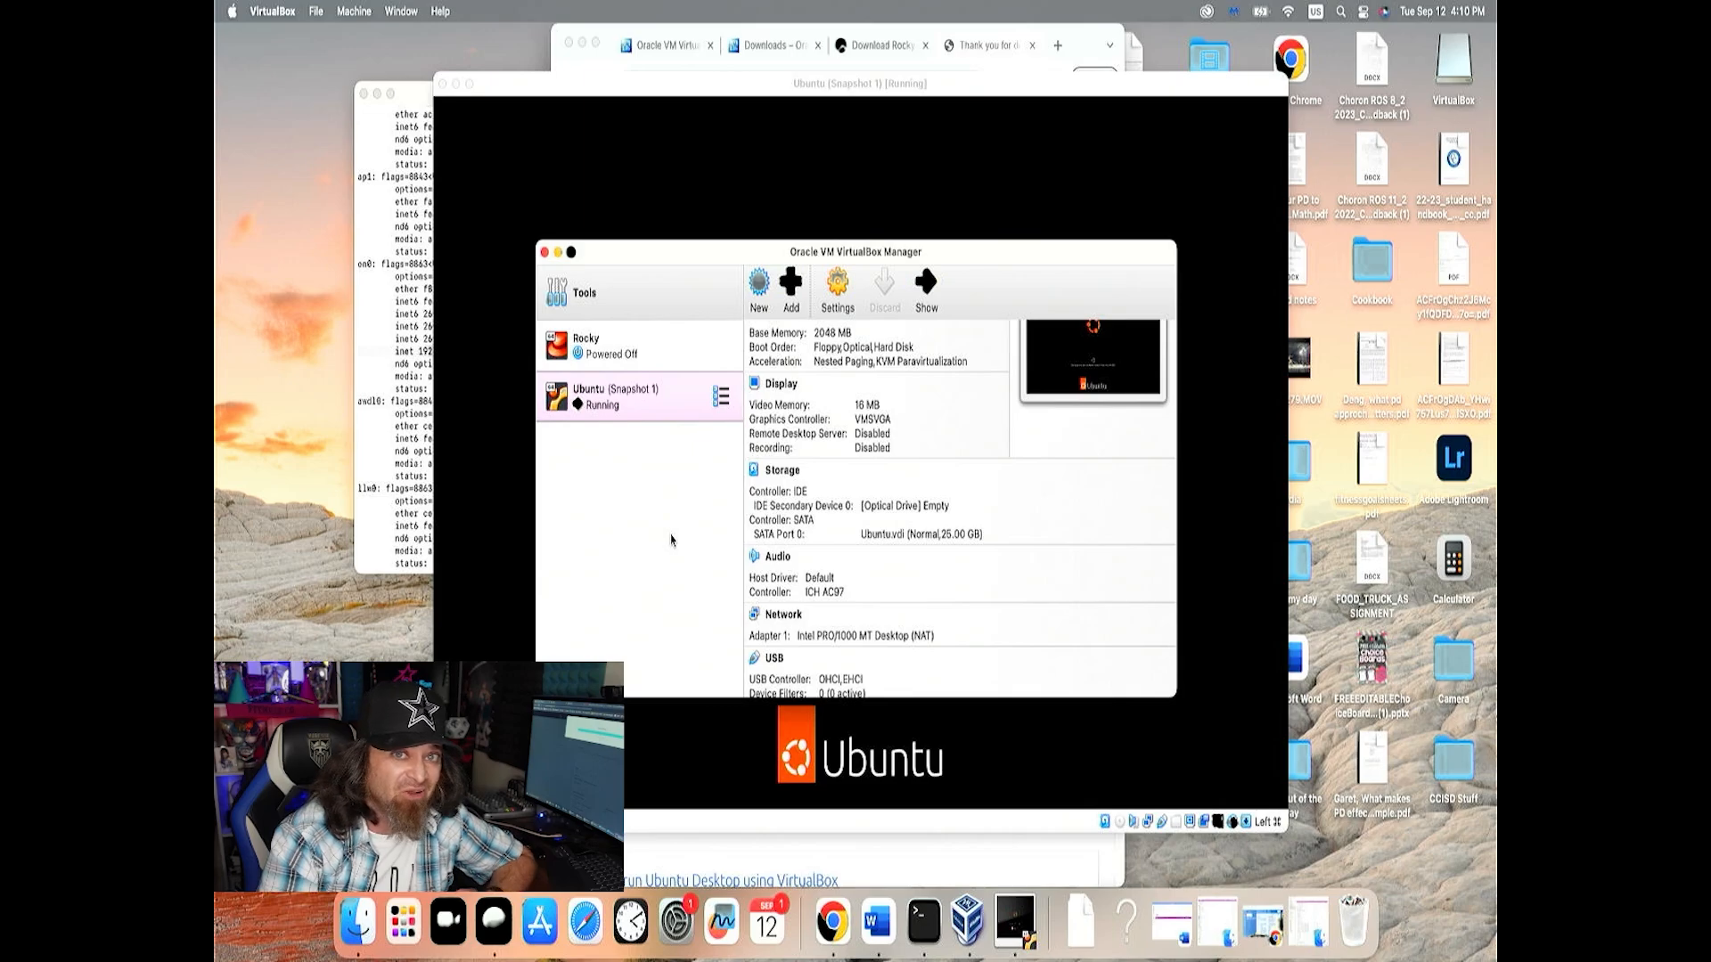
Return to the running Ubuntu machine and continue past the installation medium prompt to boot the installed system
left_click(519, 496)
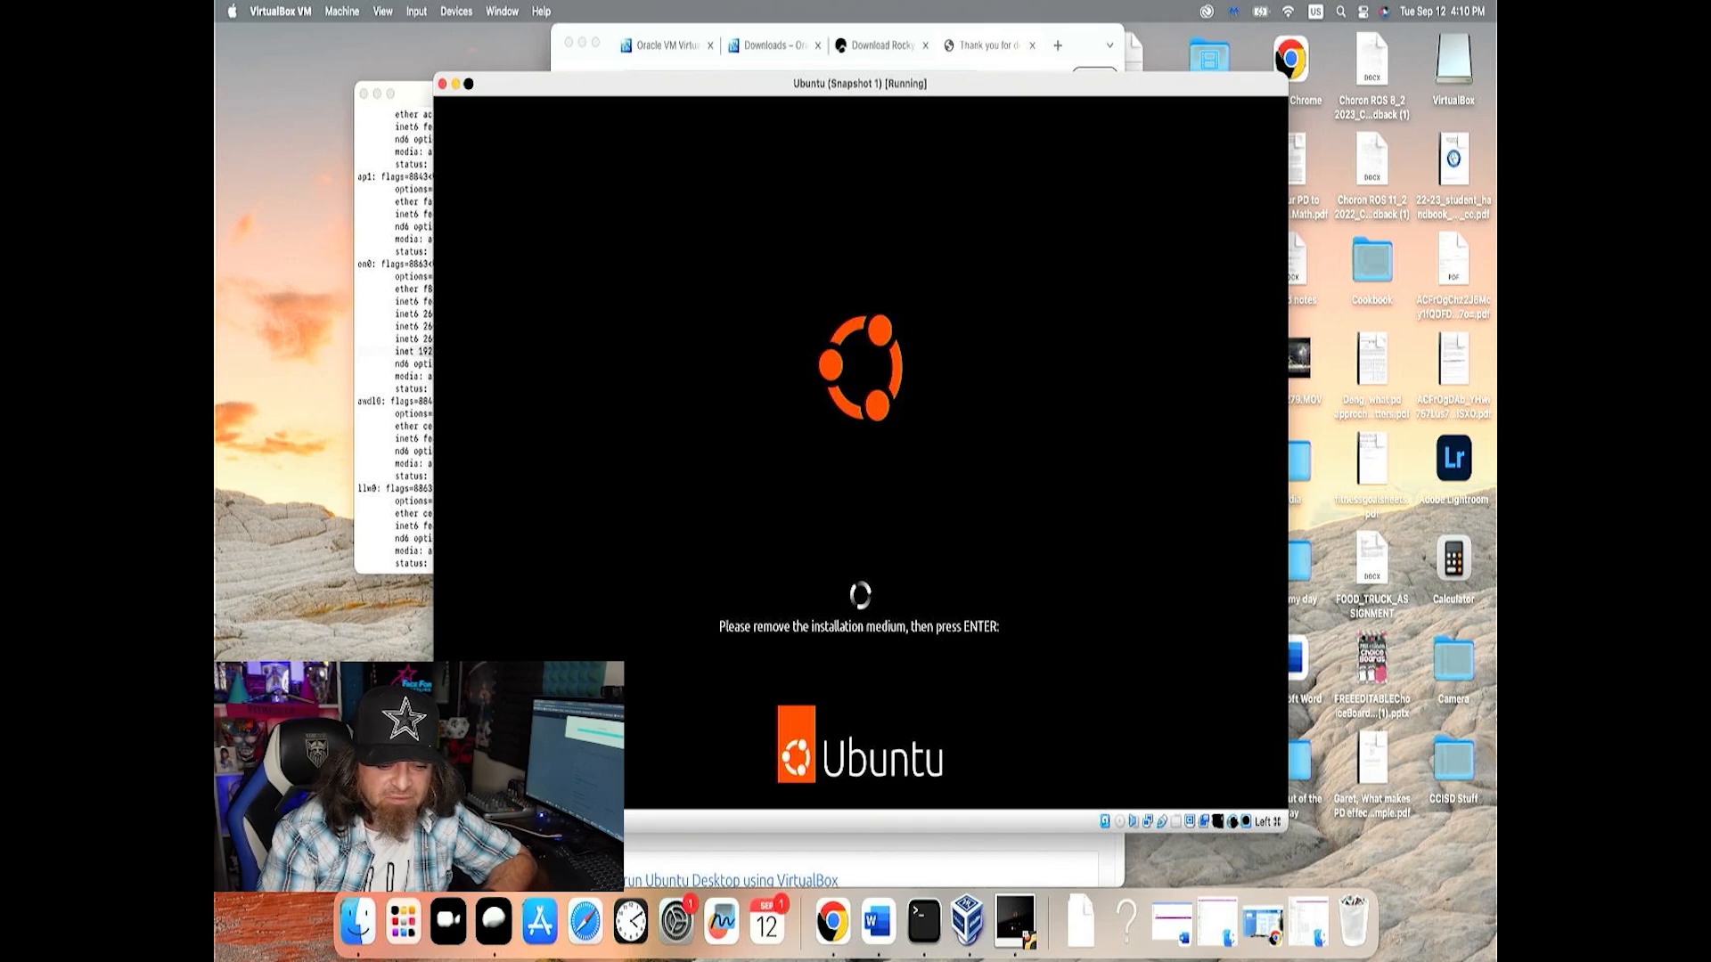
key("Return")
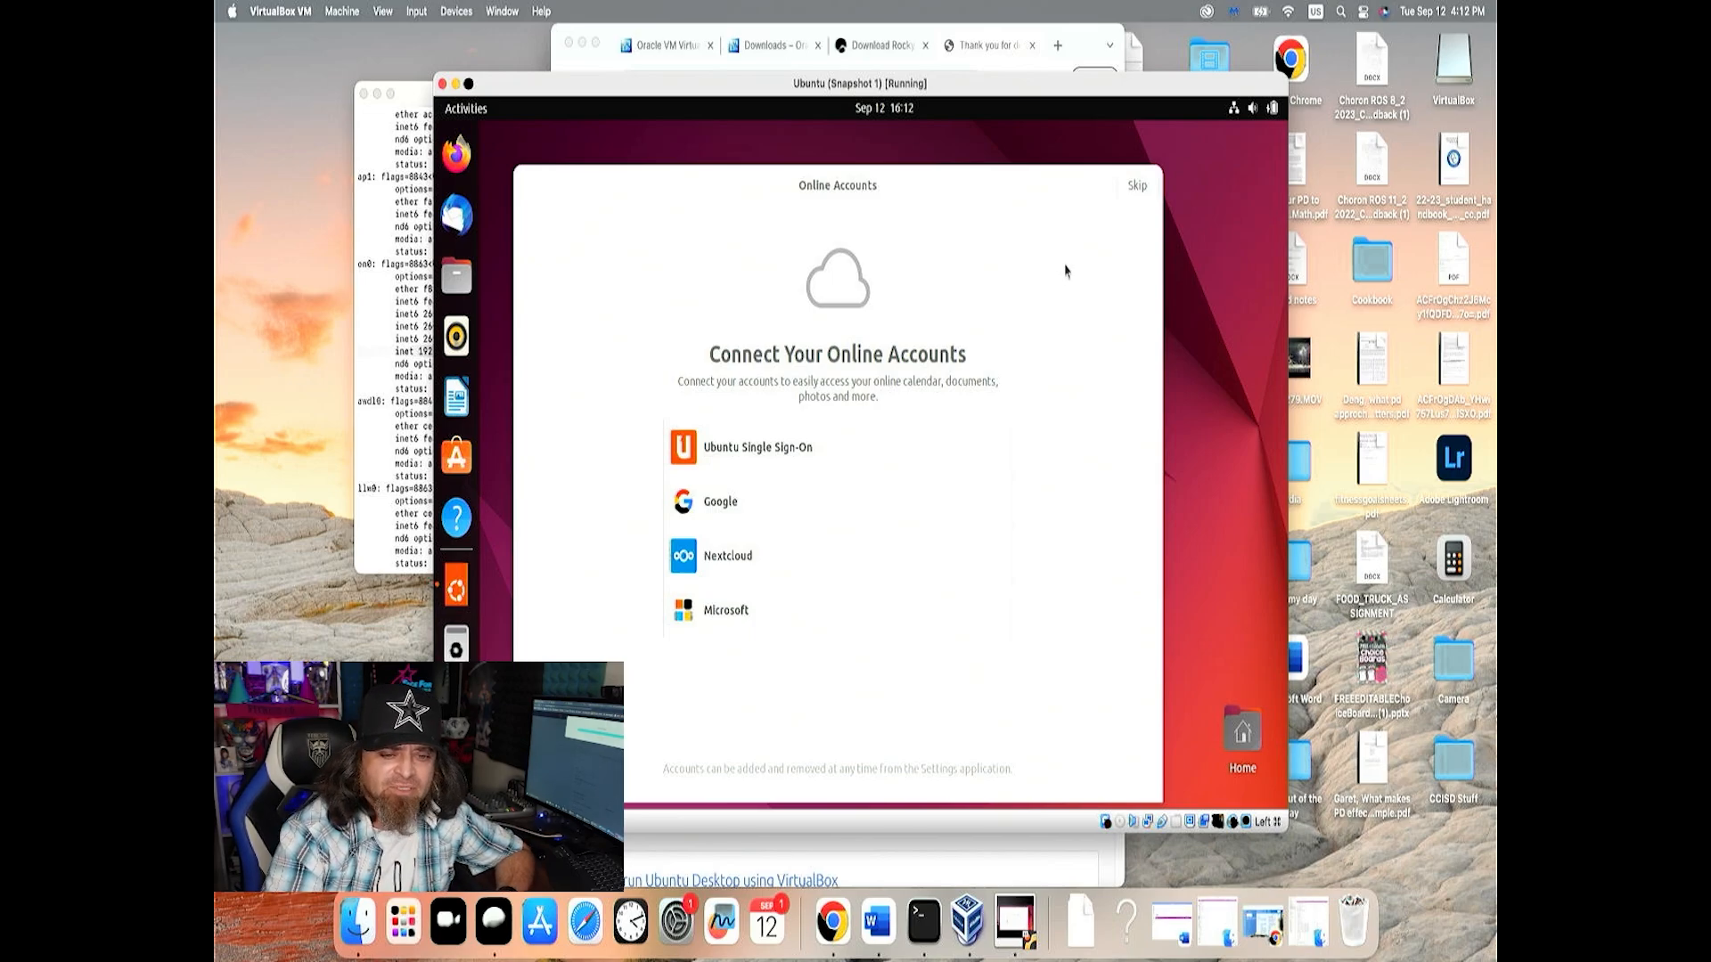
Skip connecting online accounts and continue the welcome setup with Ubuntu Pro skipped for now
left_click(1133, 185)
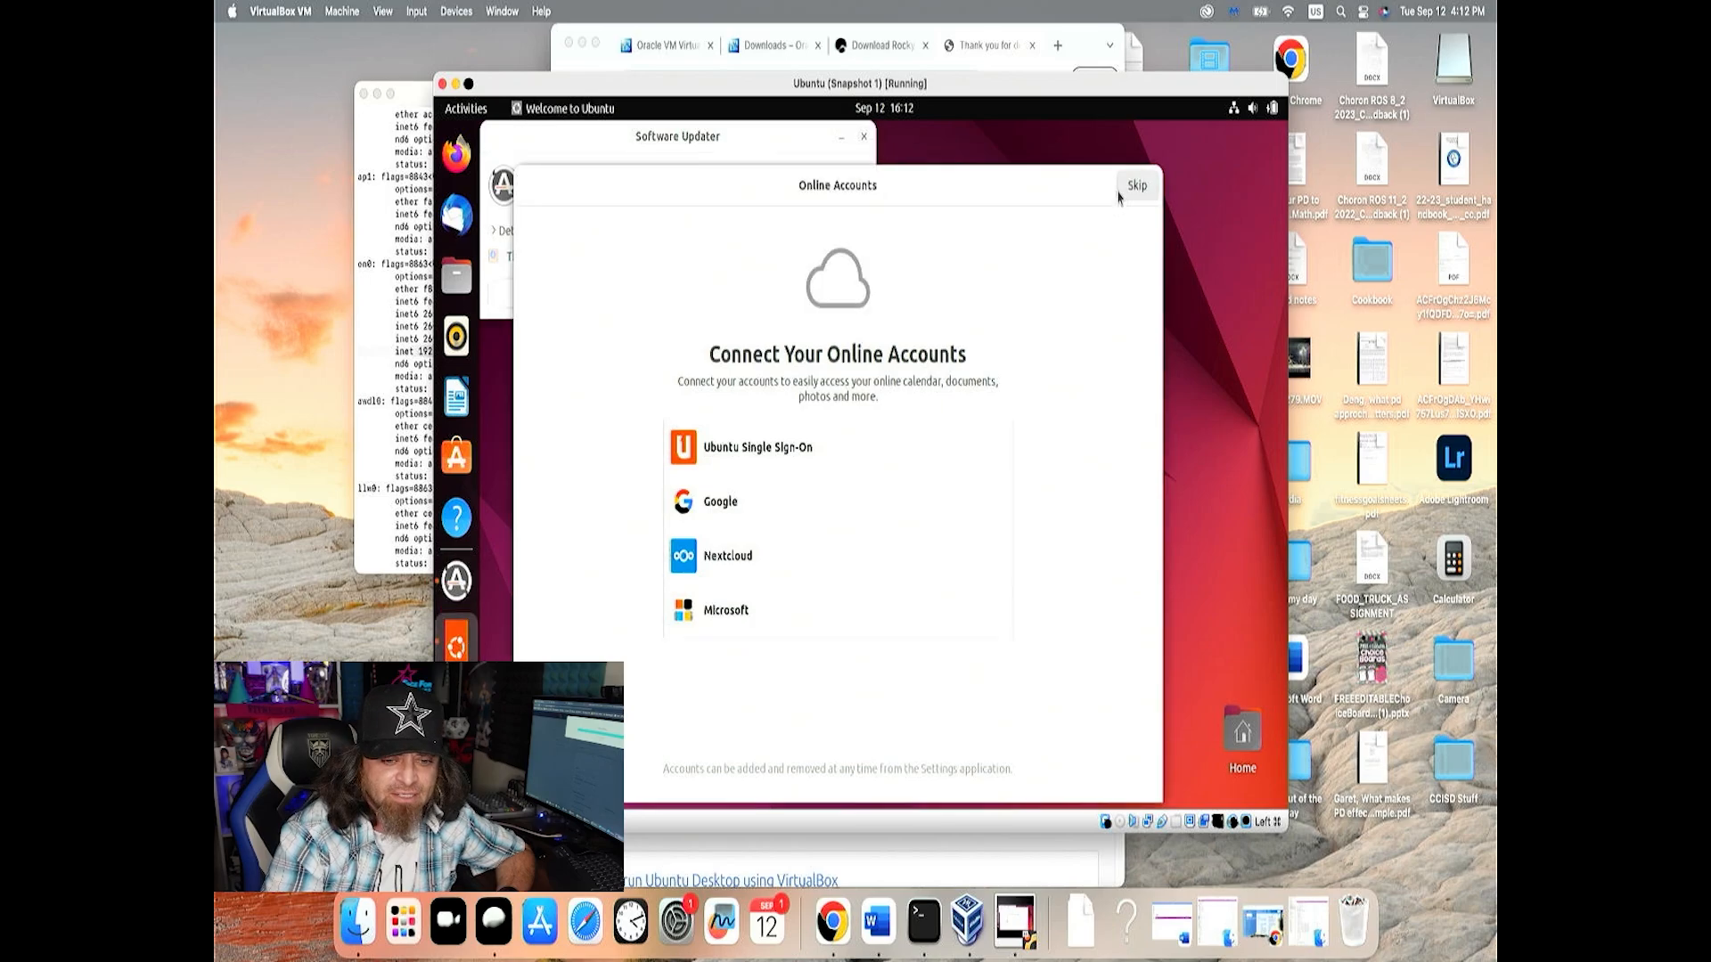
left_click(1135, 185)
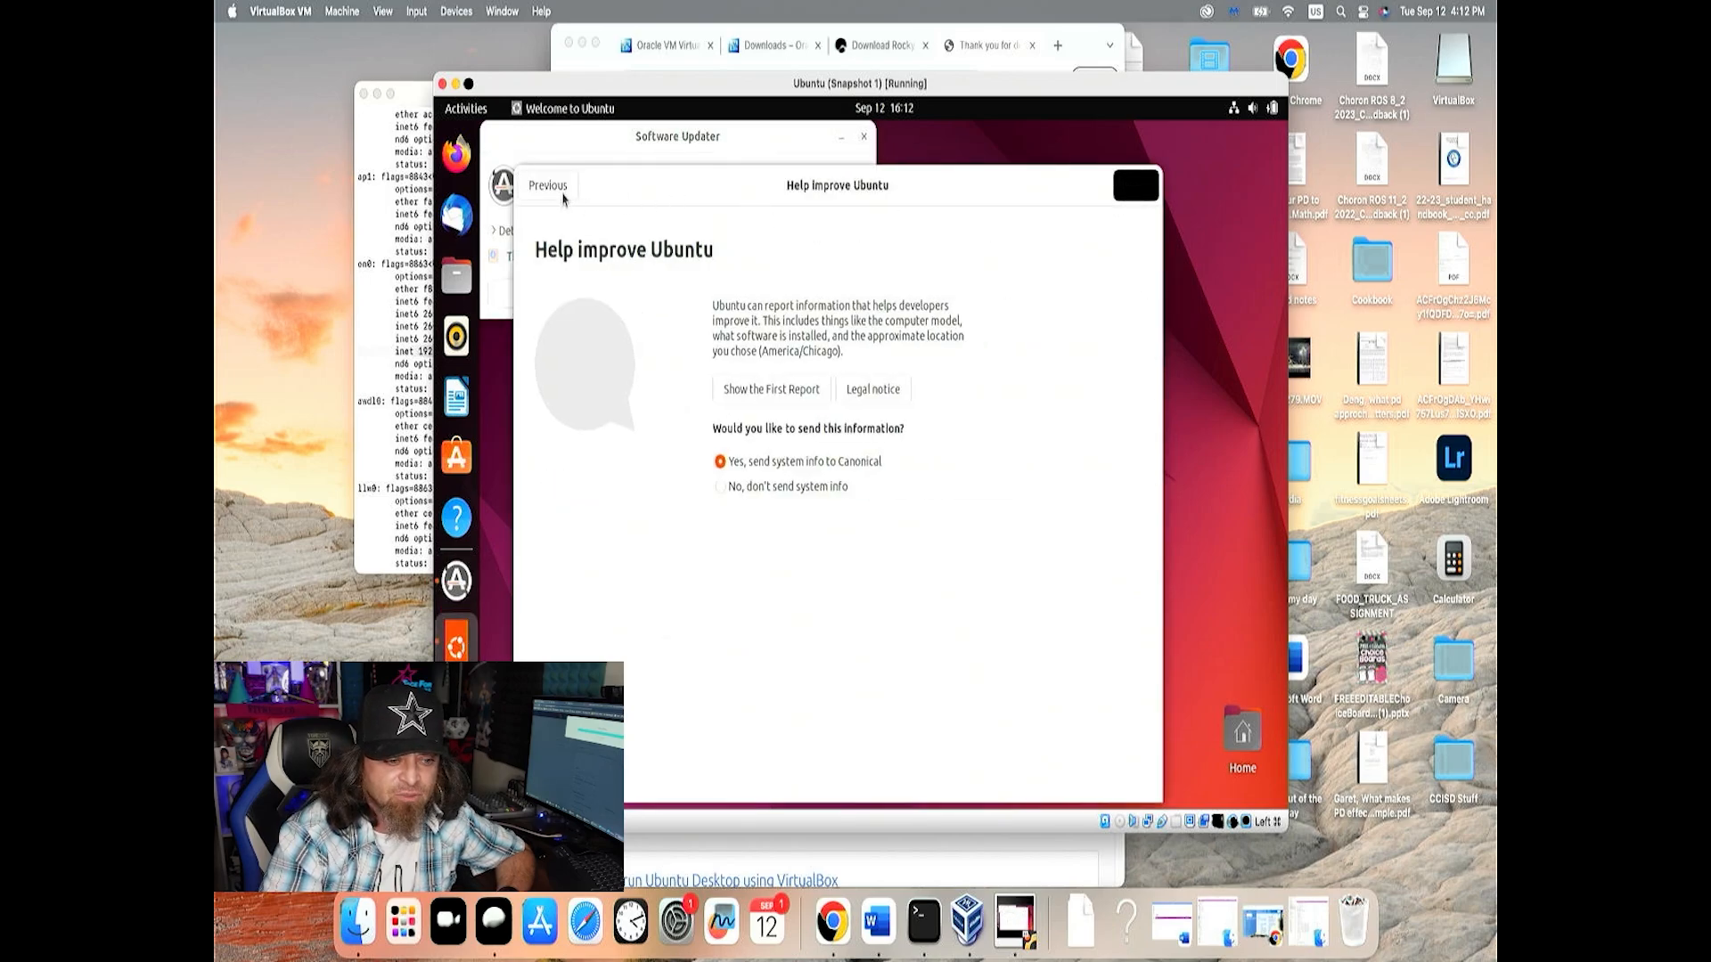
left_click(563, 186)
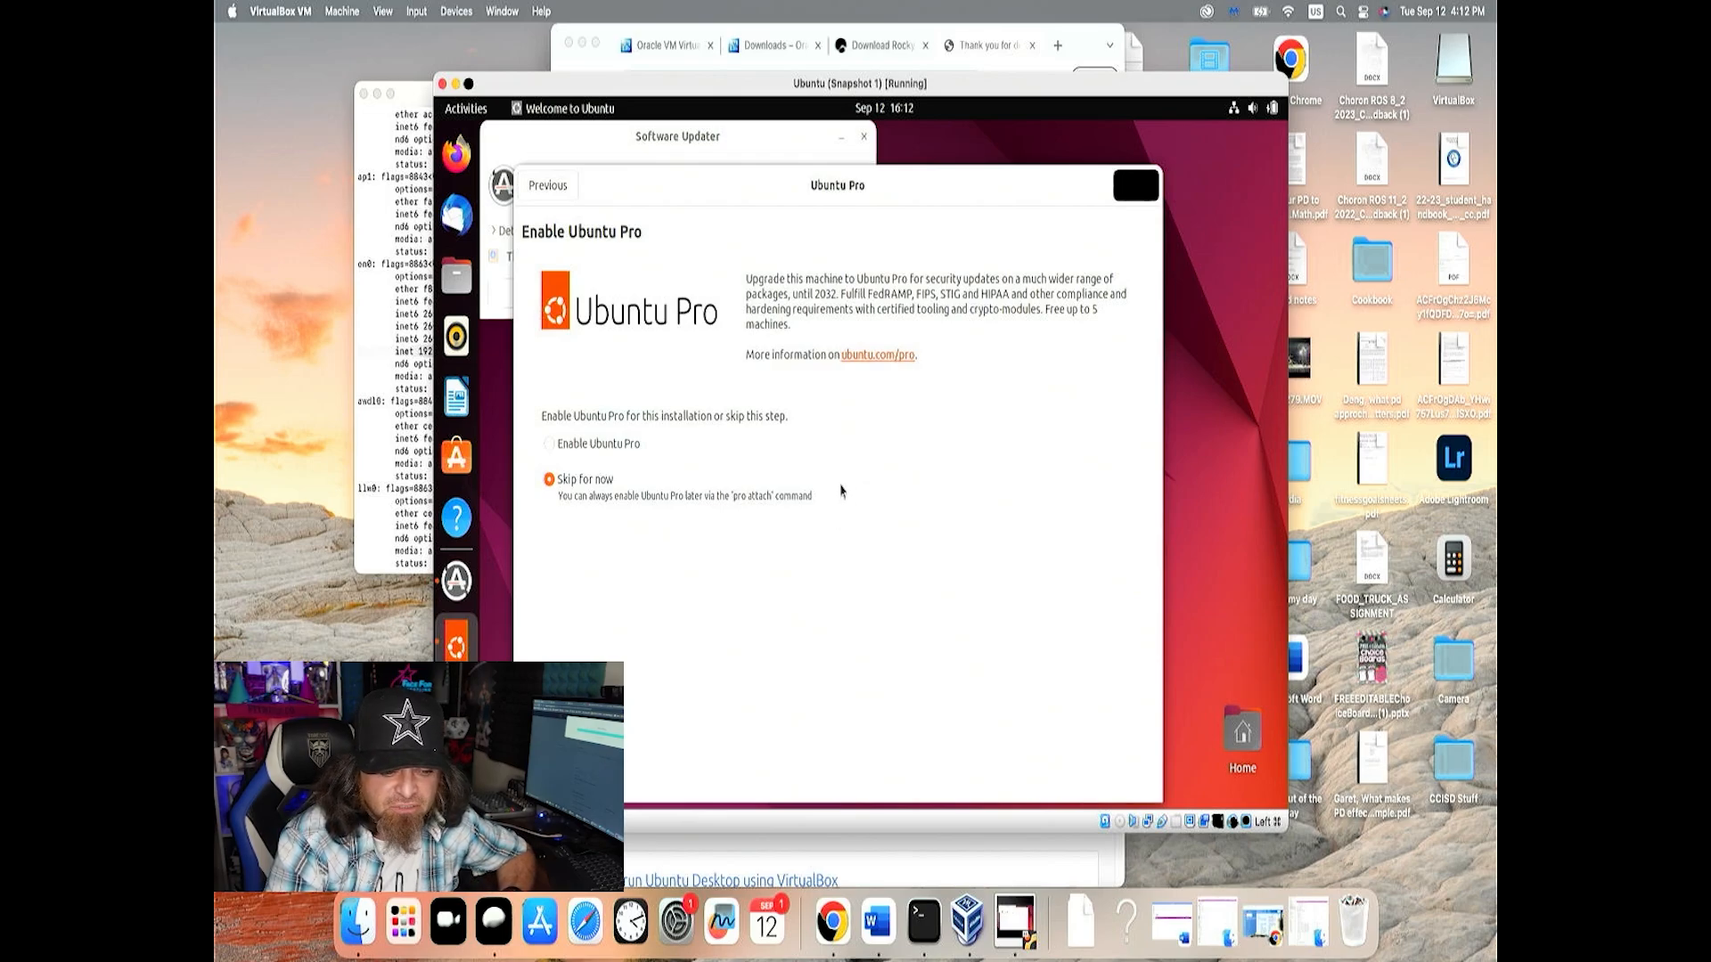
left_click(1128, 196)
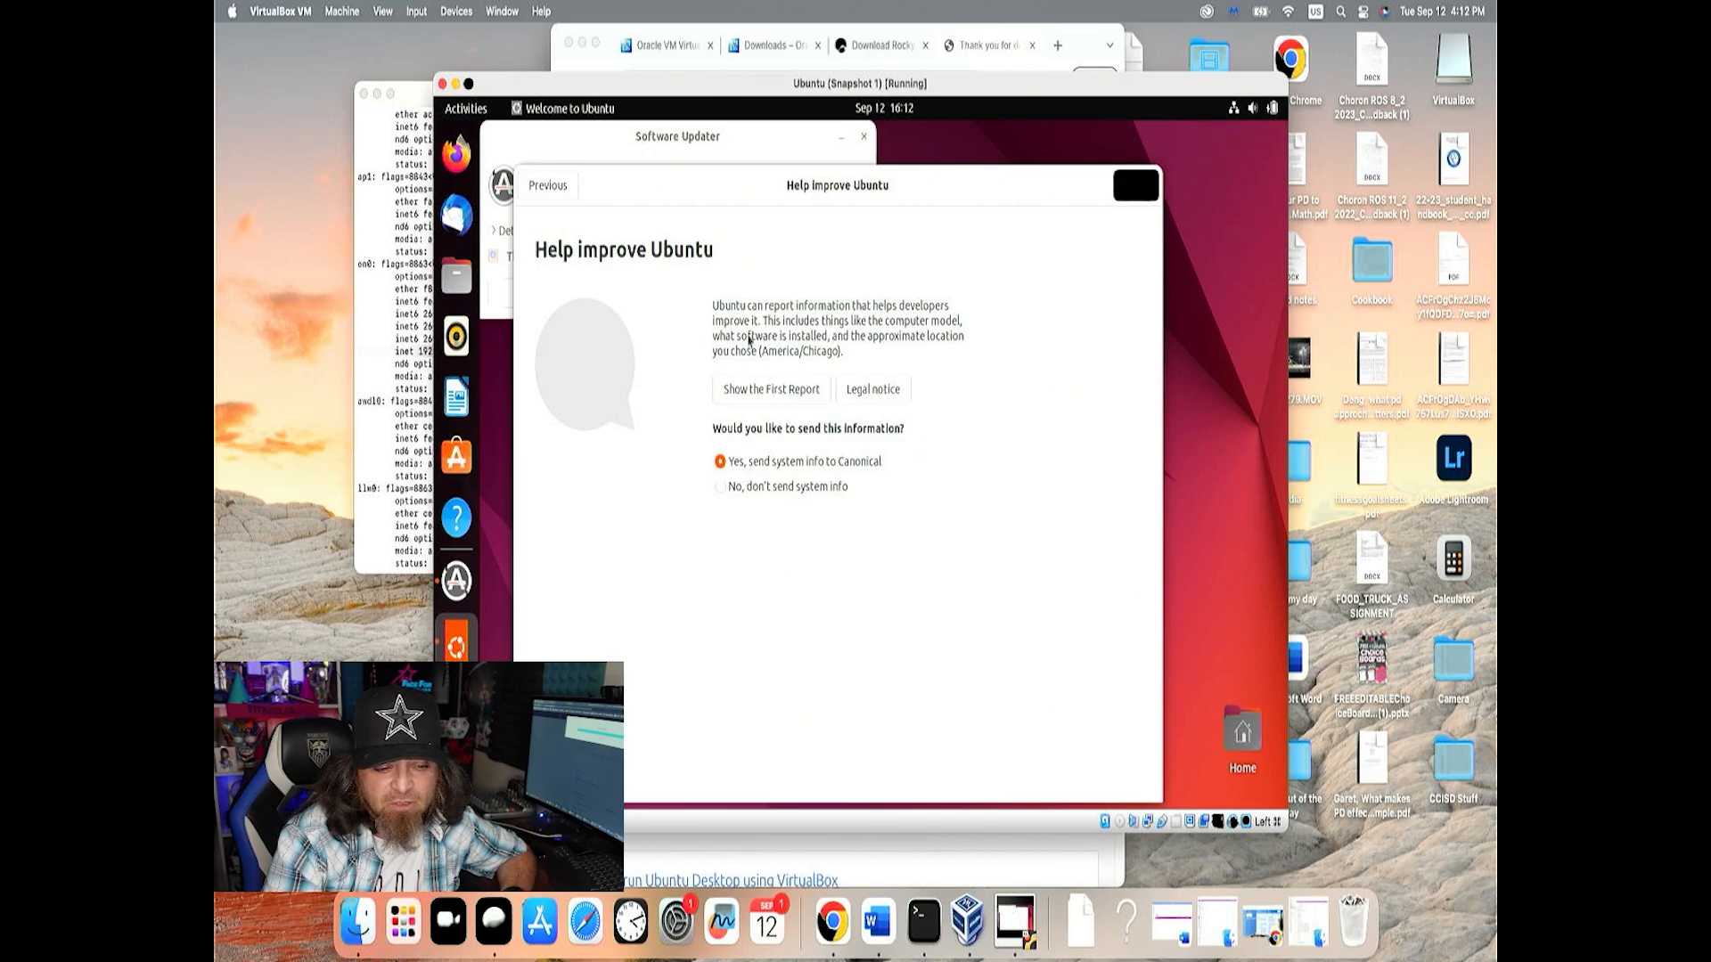
Choose not to send system info, leave Location Services off and finish the Ubuntu welcome setup
left_click(720, 486)
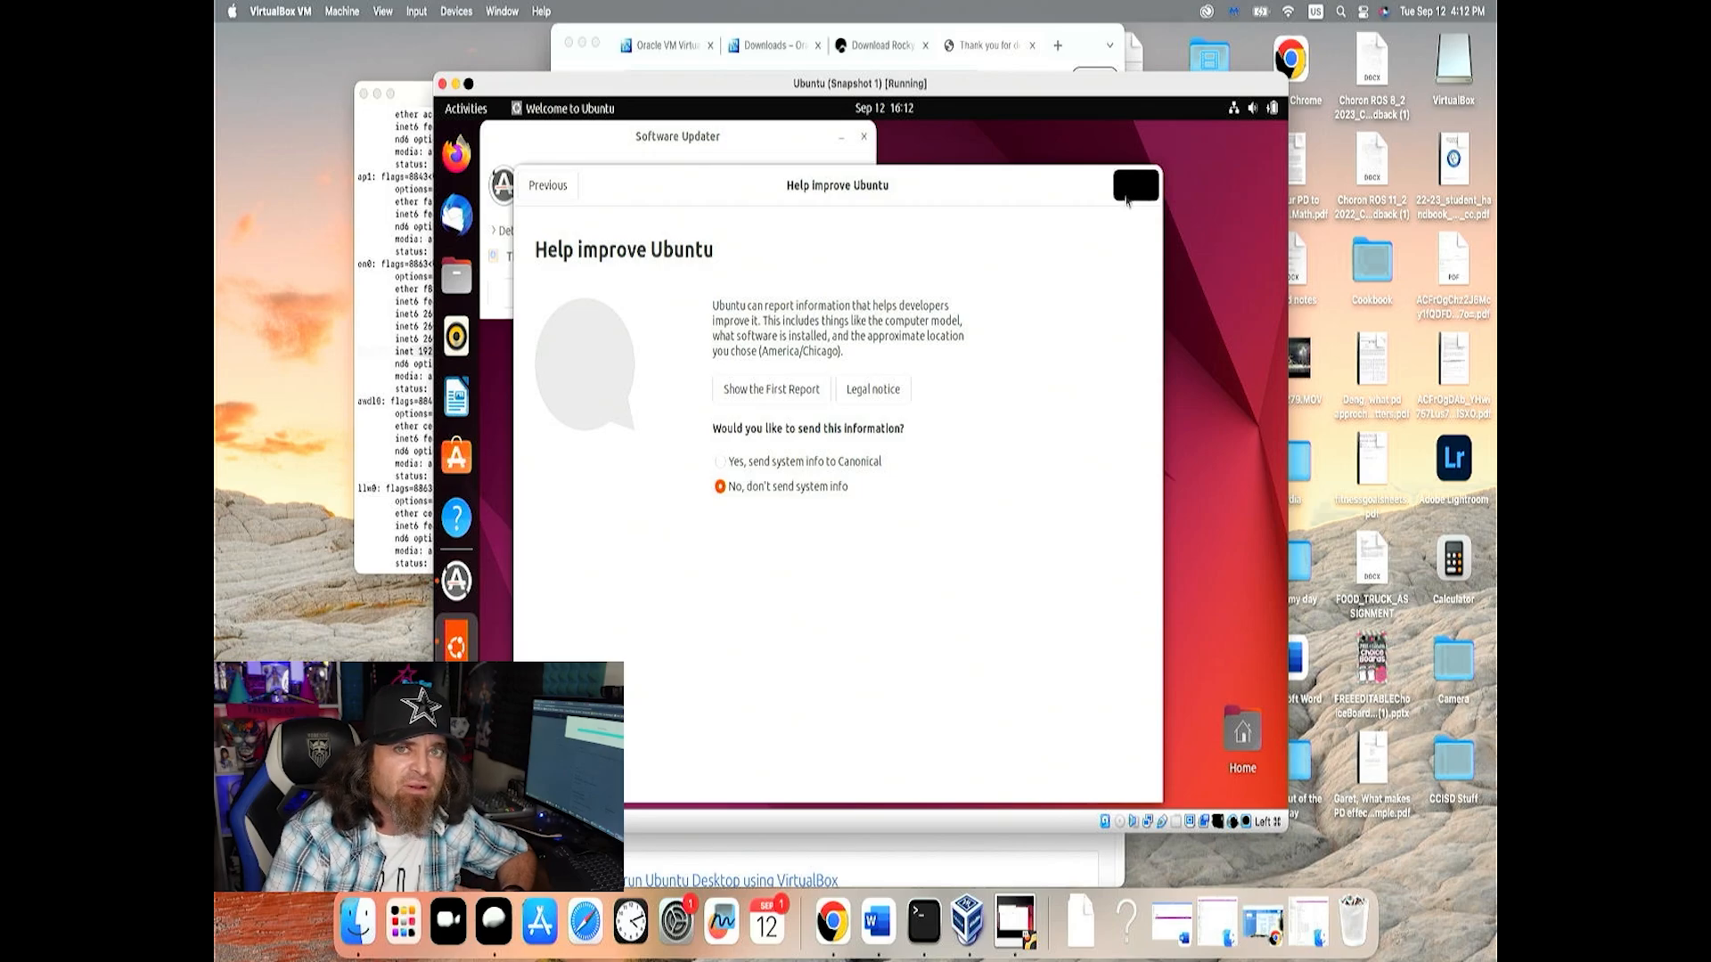
left_click(1128, 192)
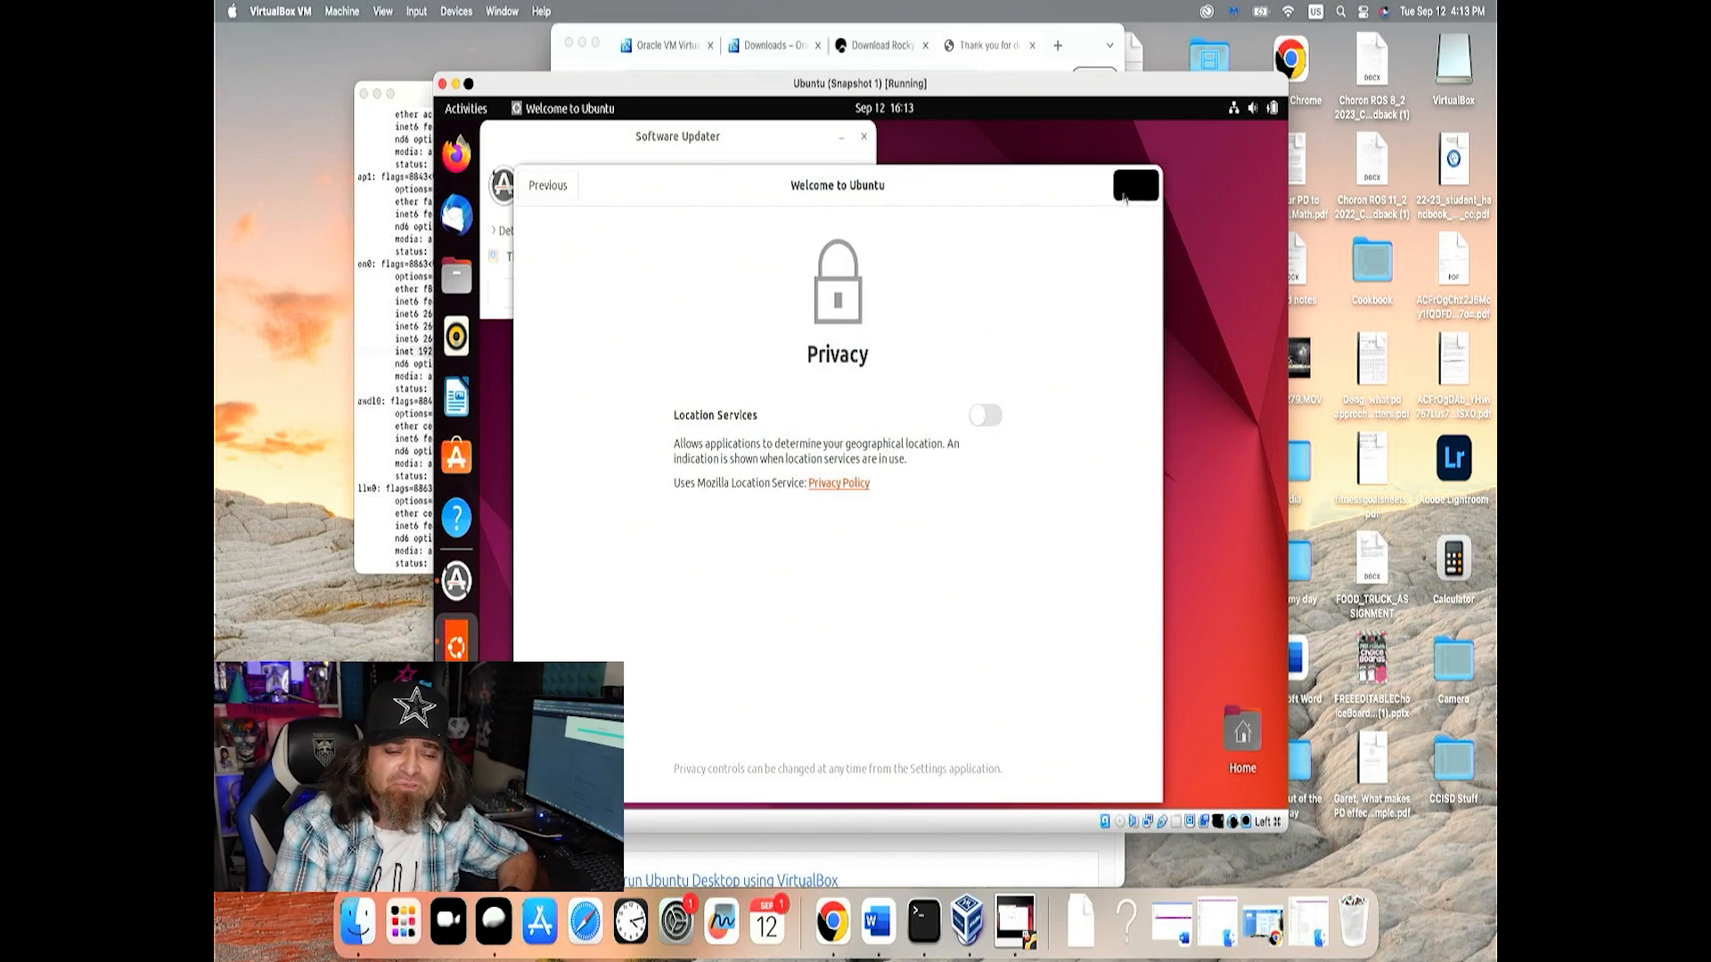
left_click(1124, 198)
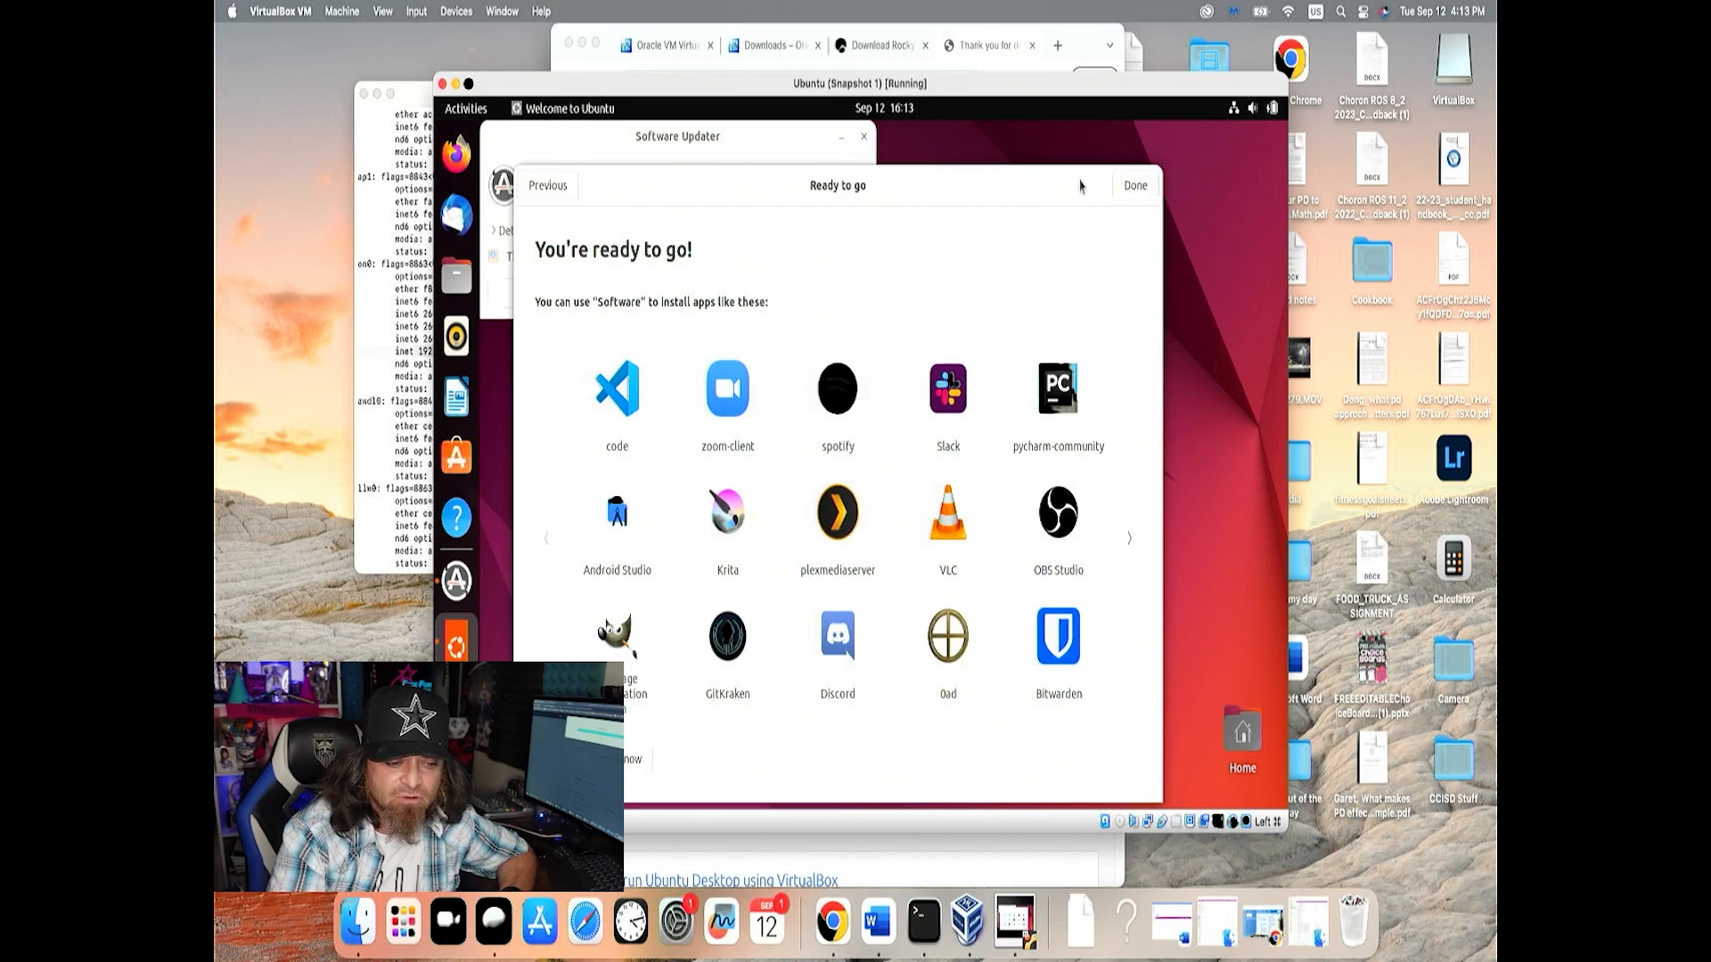
left_click(1131, 186)
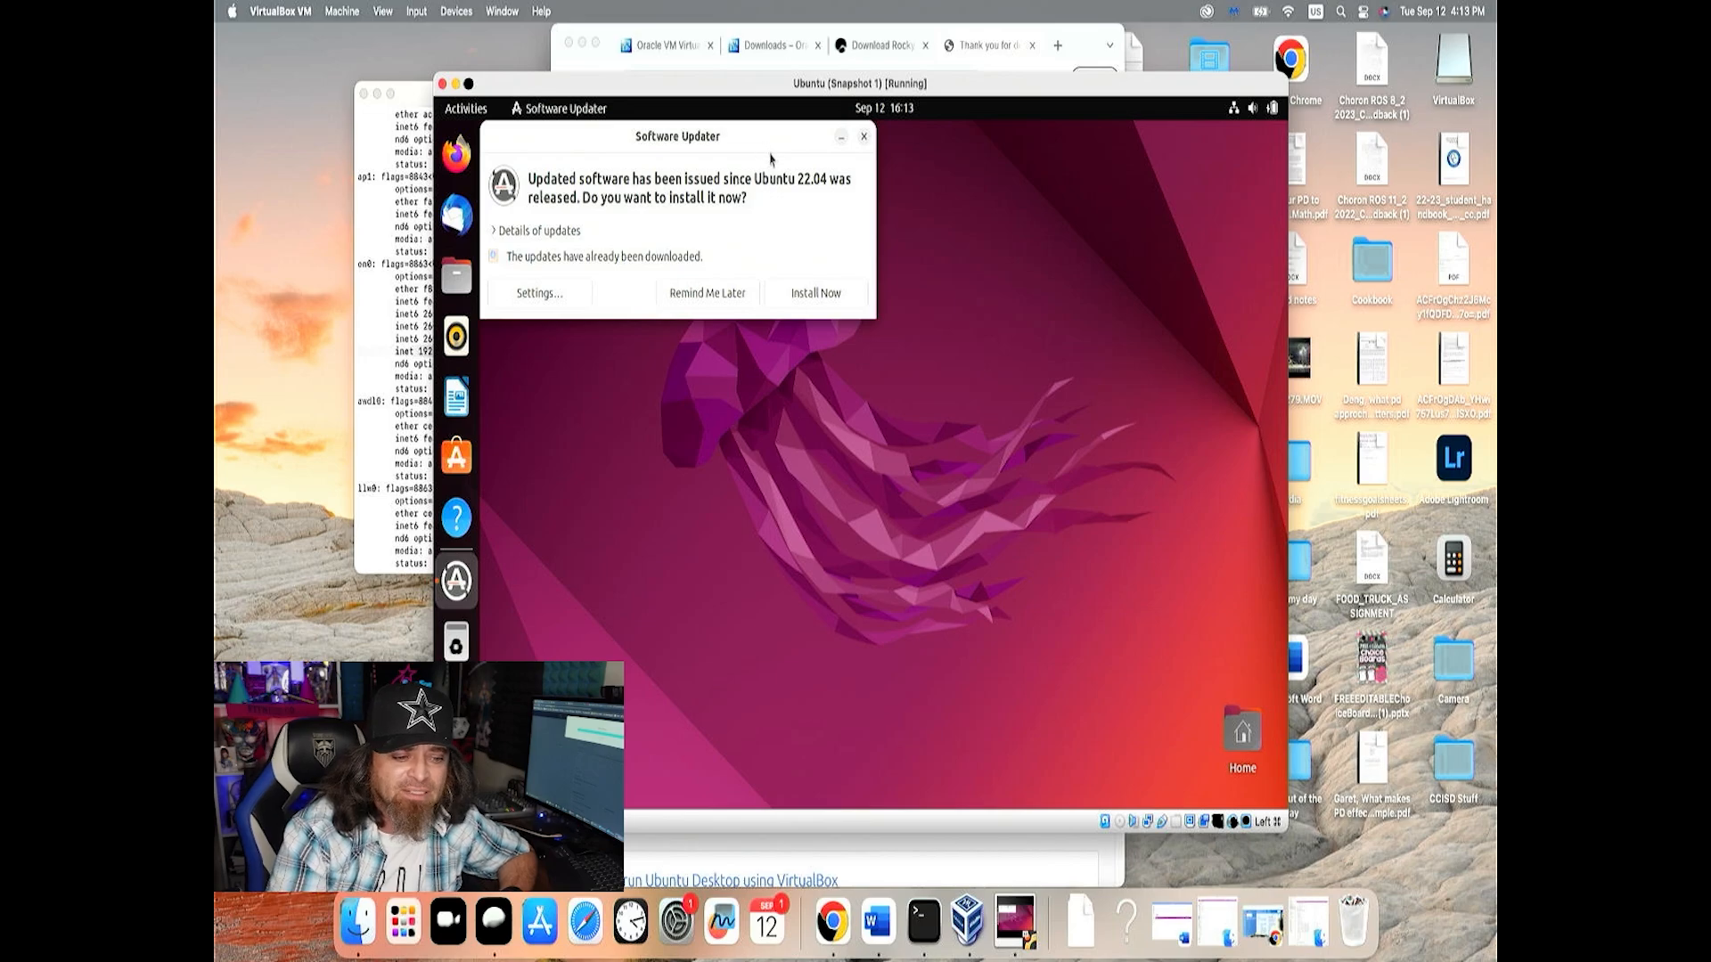
Move the Software Updater prompt away from the corner and postpone the offered updates
left_click_drag(767, 150, 836, 198)
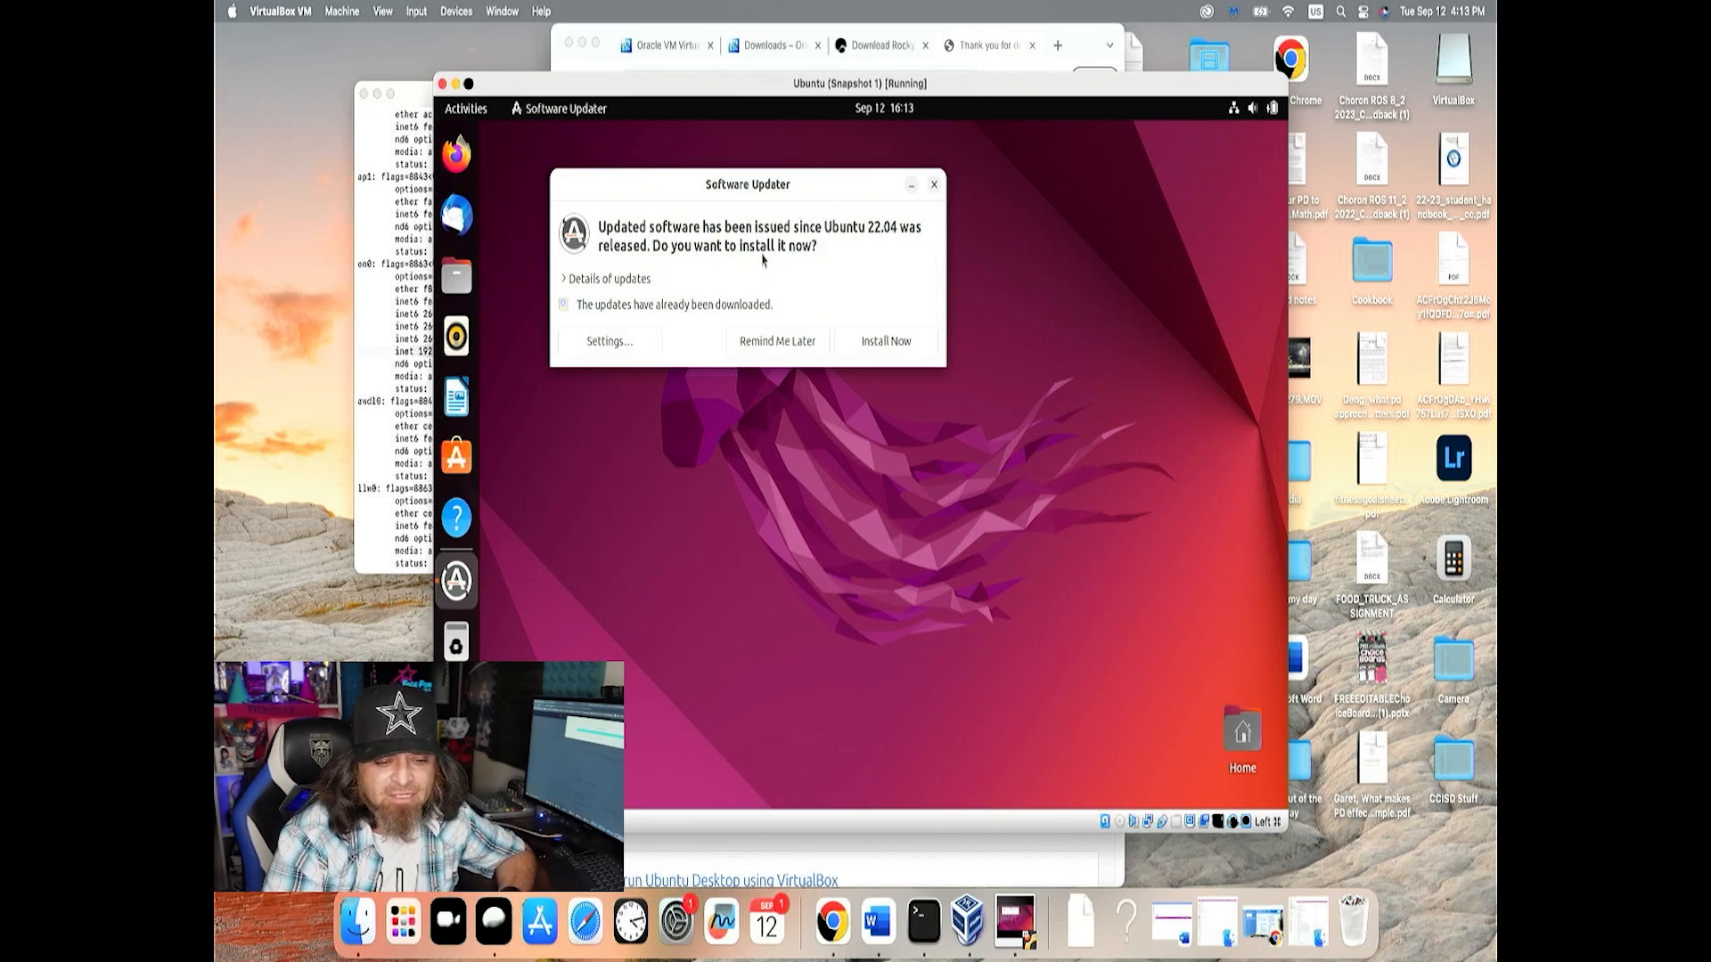
left_click(770, 343)
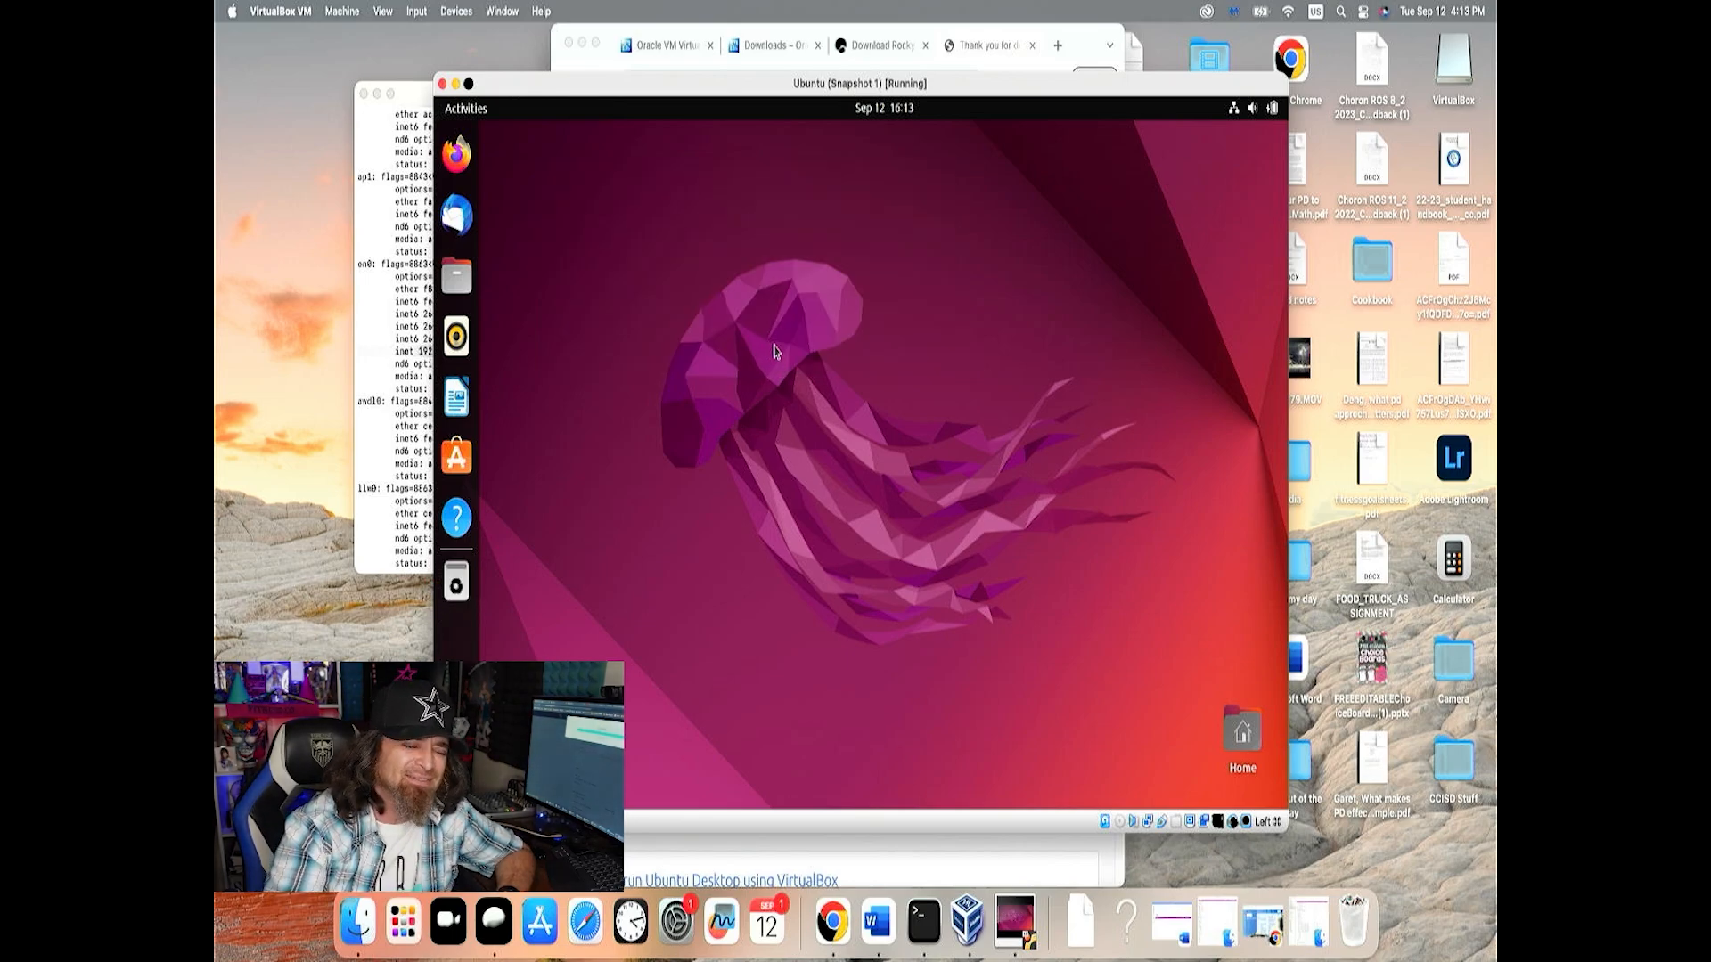
Open a terminal from the desktop and try to run "sudo apt get update", entering the account password
right_click(803, 298)
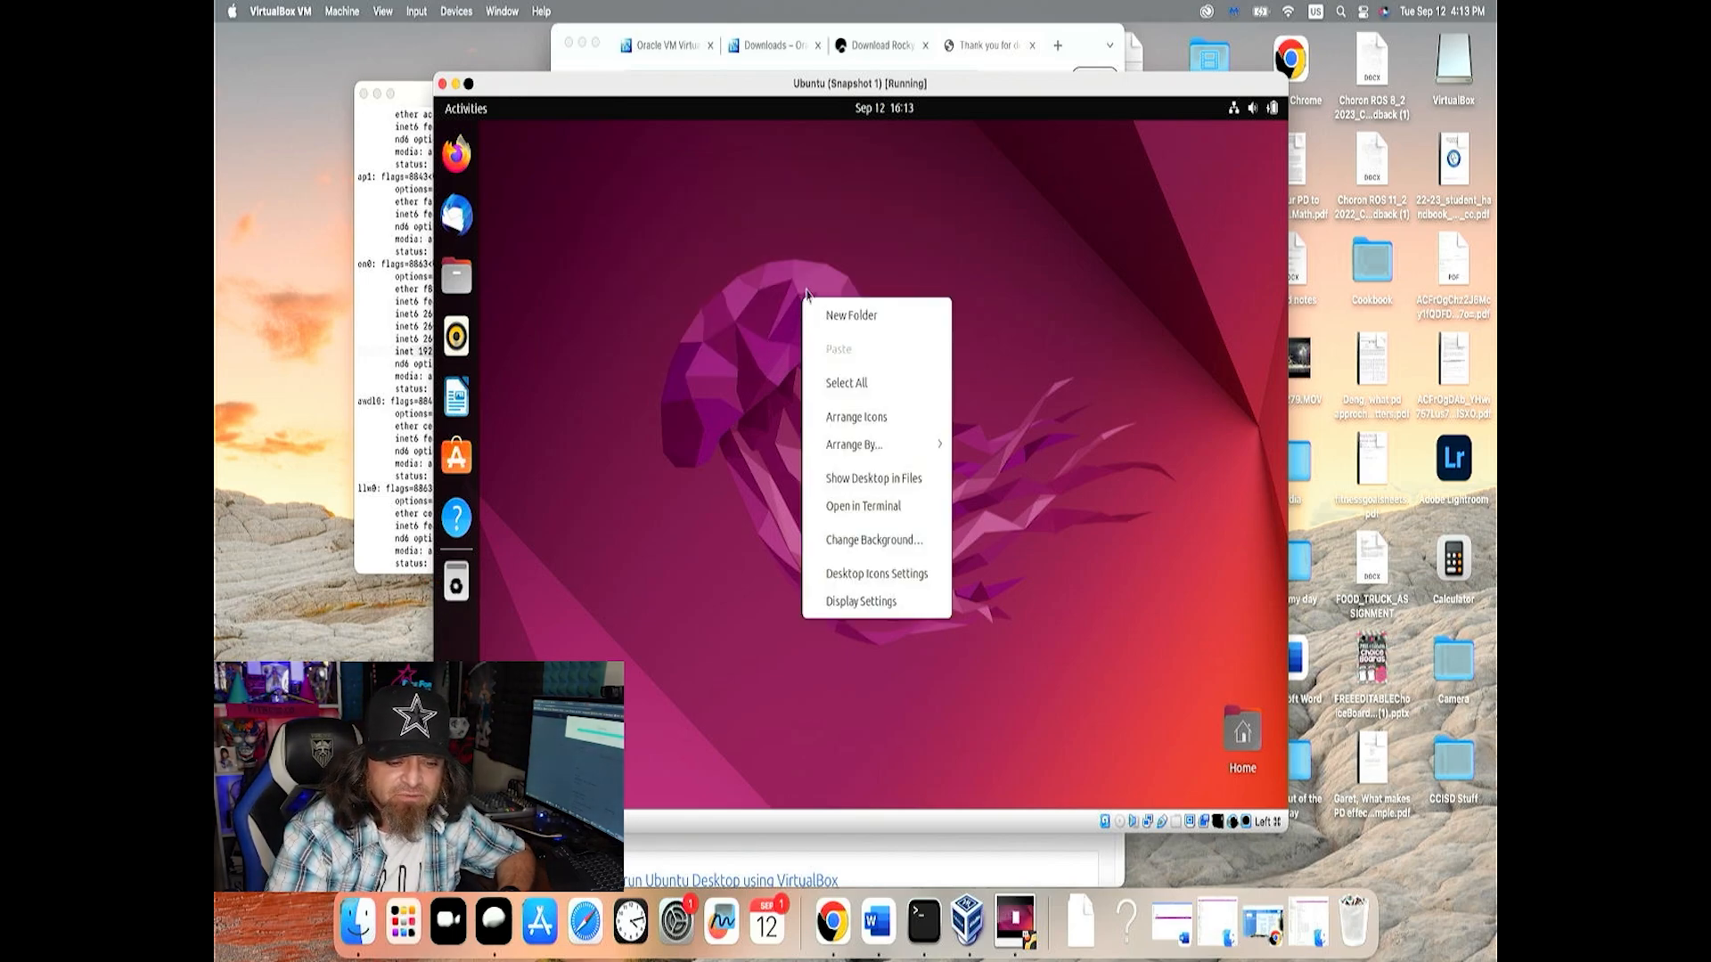
left_click(855, 508)
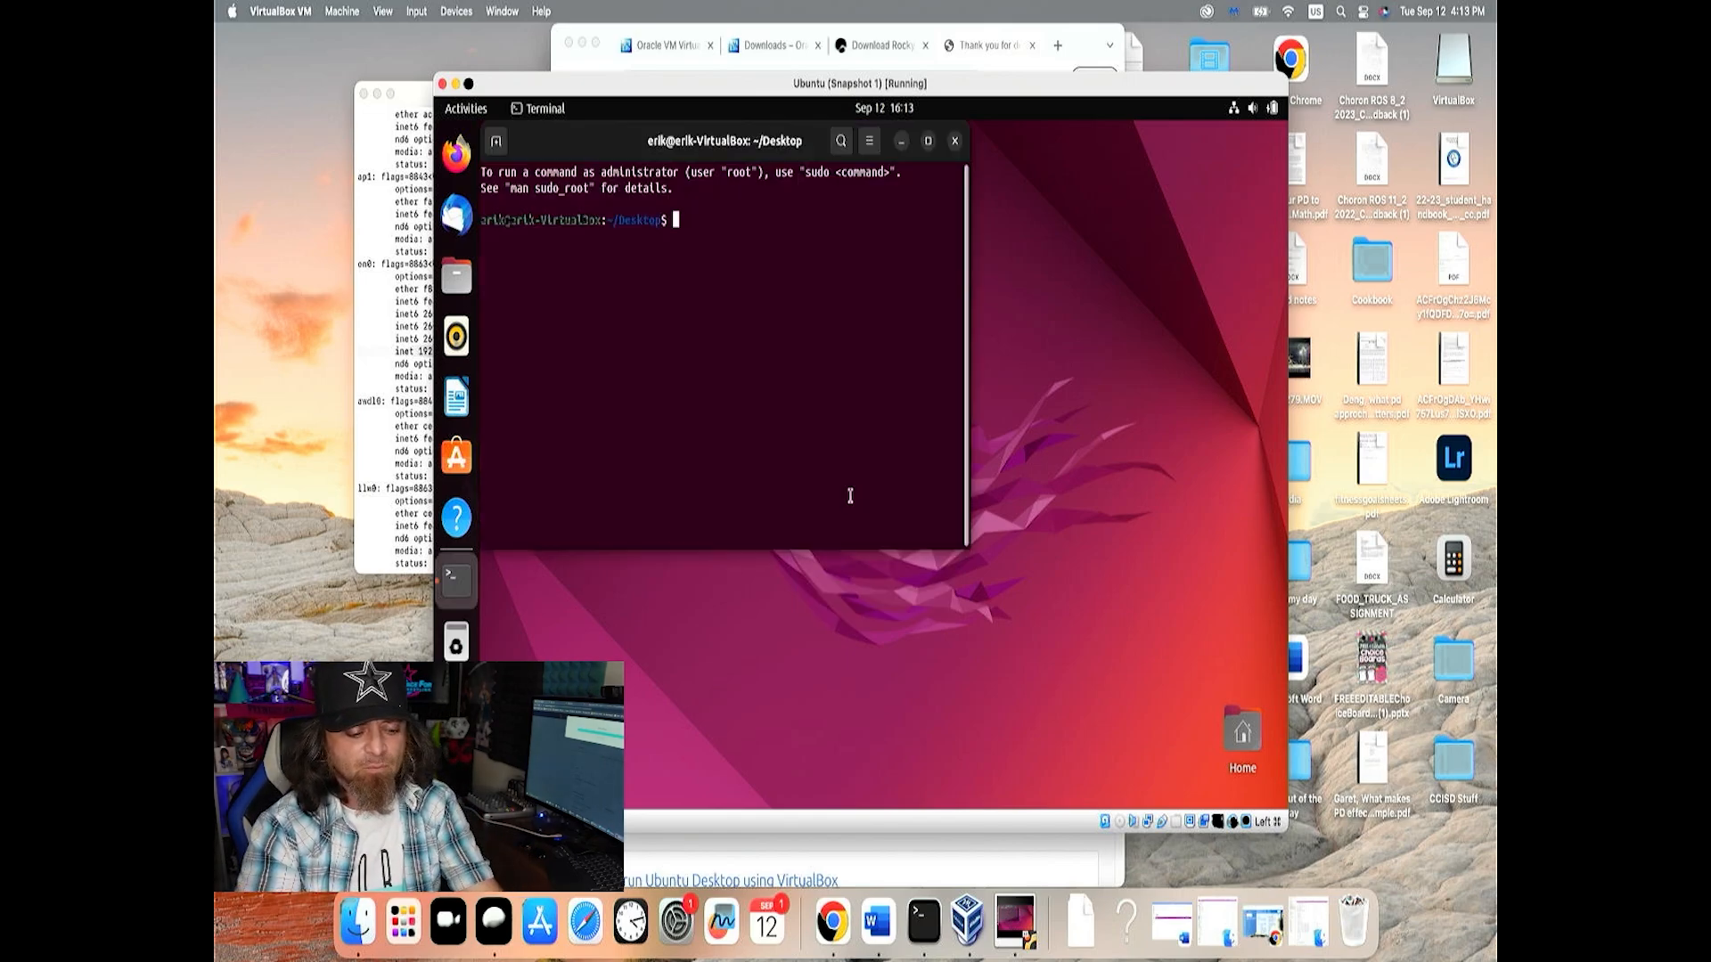
type("sudo")
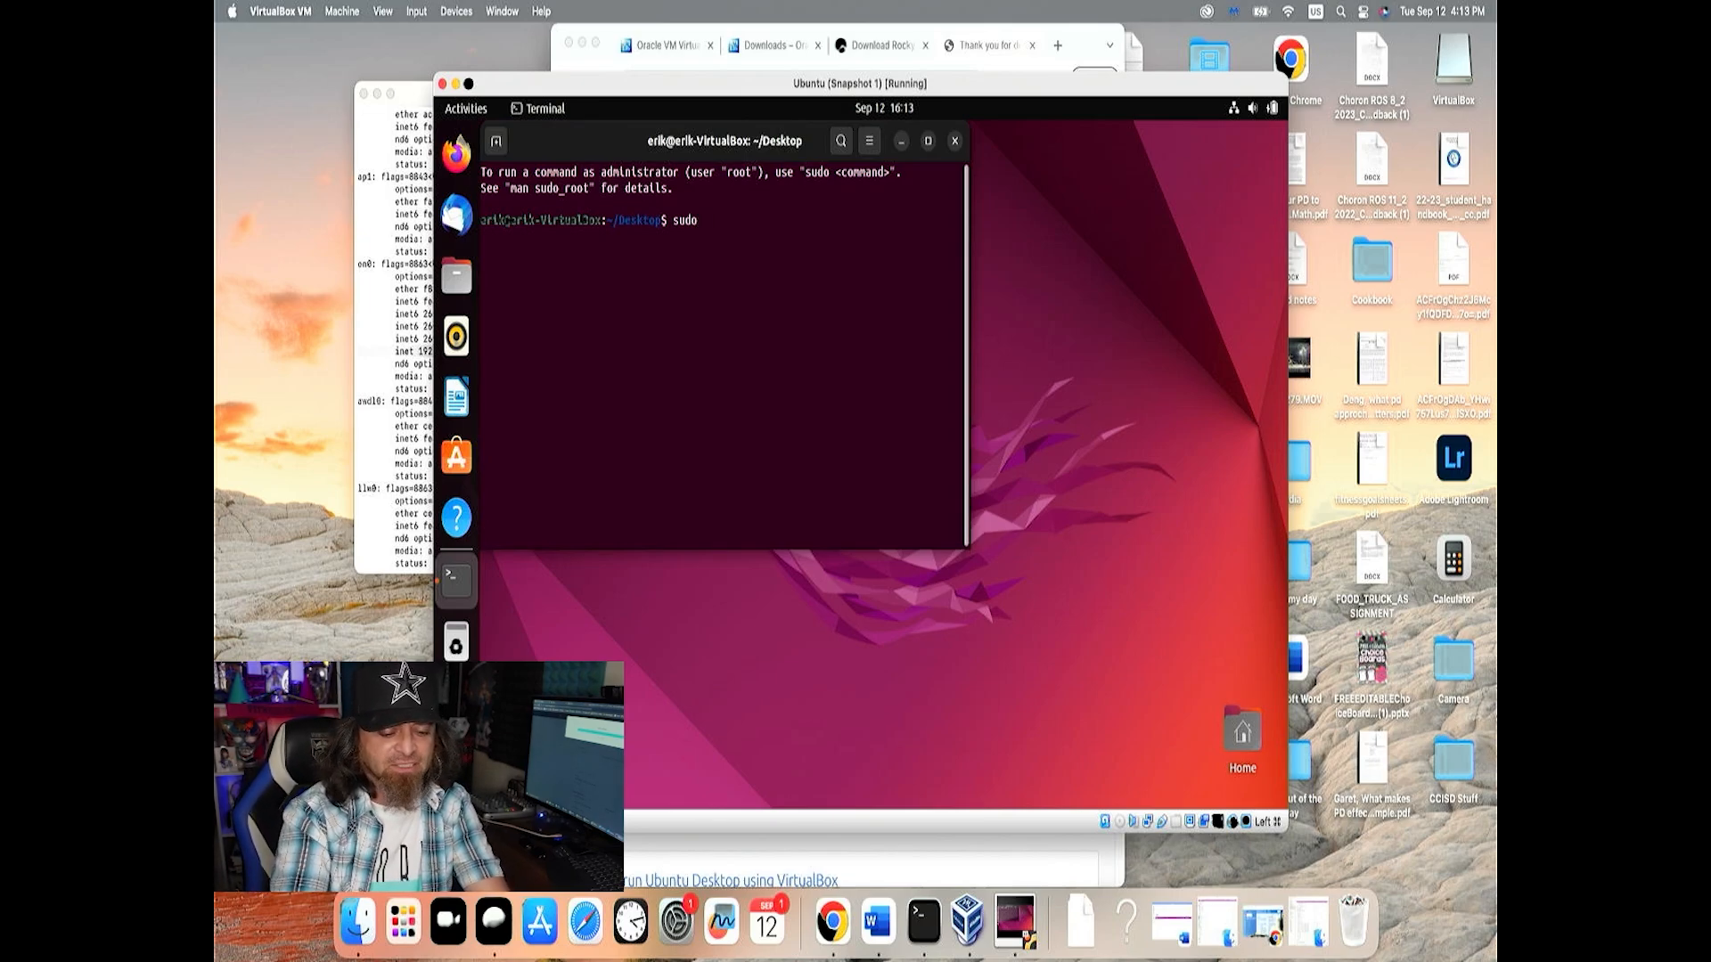
type(" apt ")
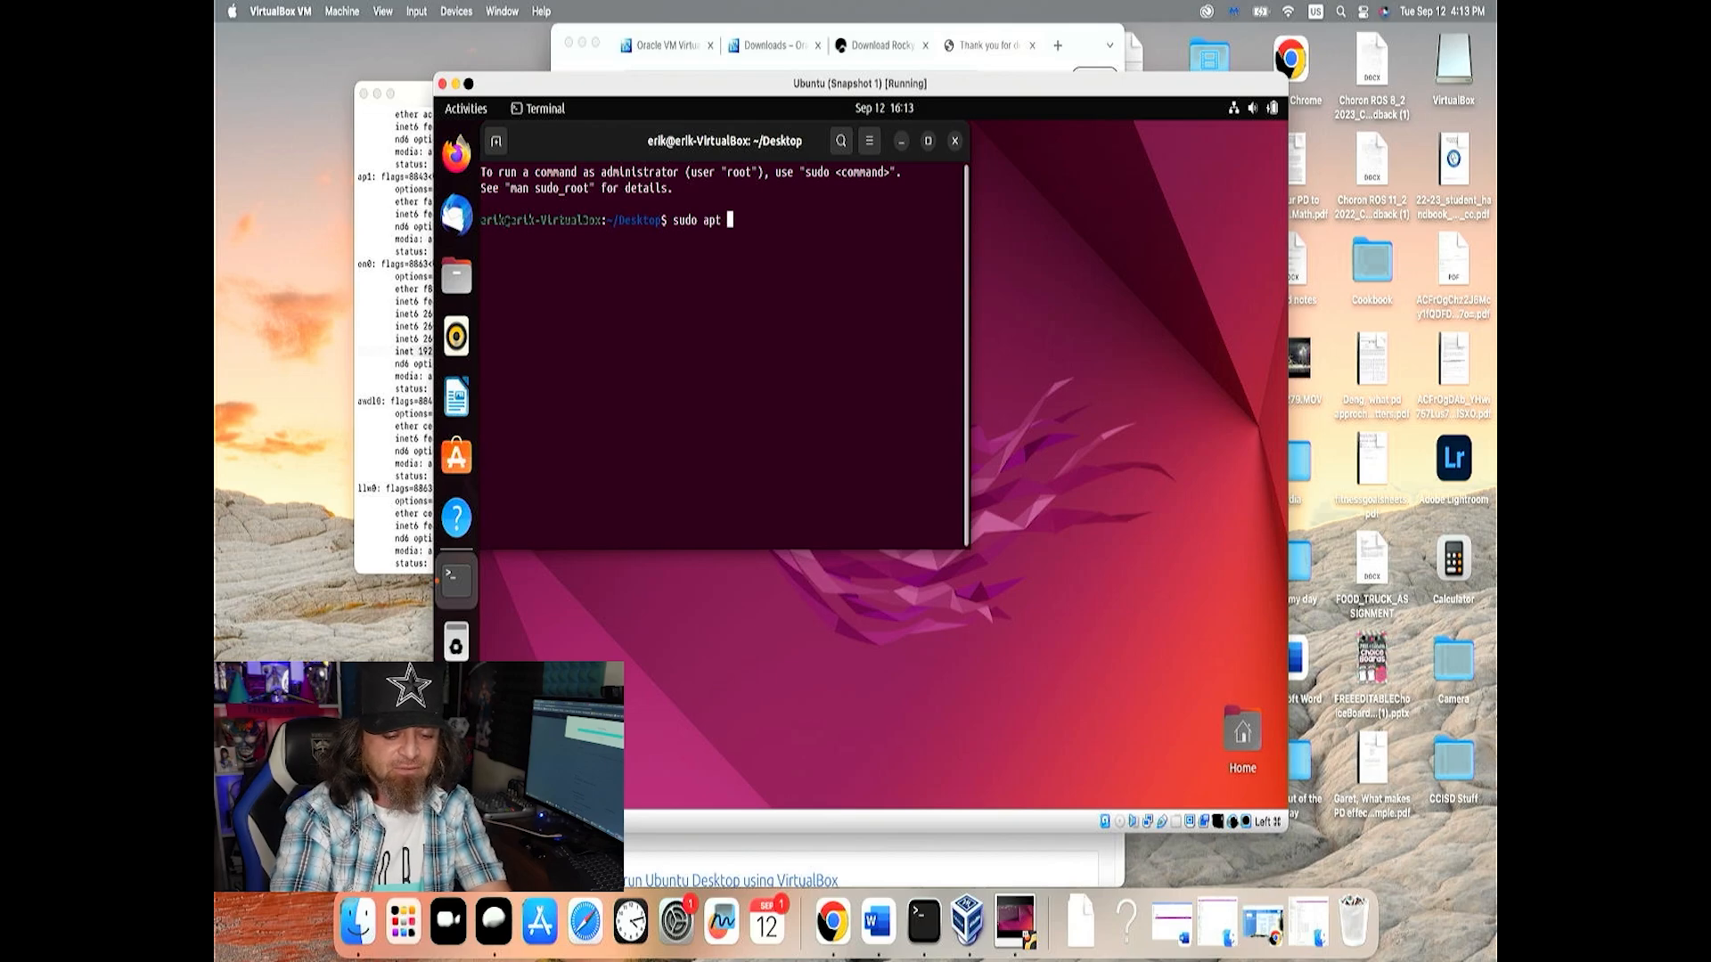
type("get")
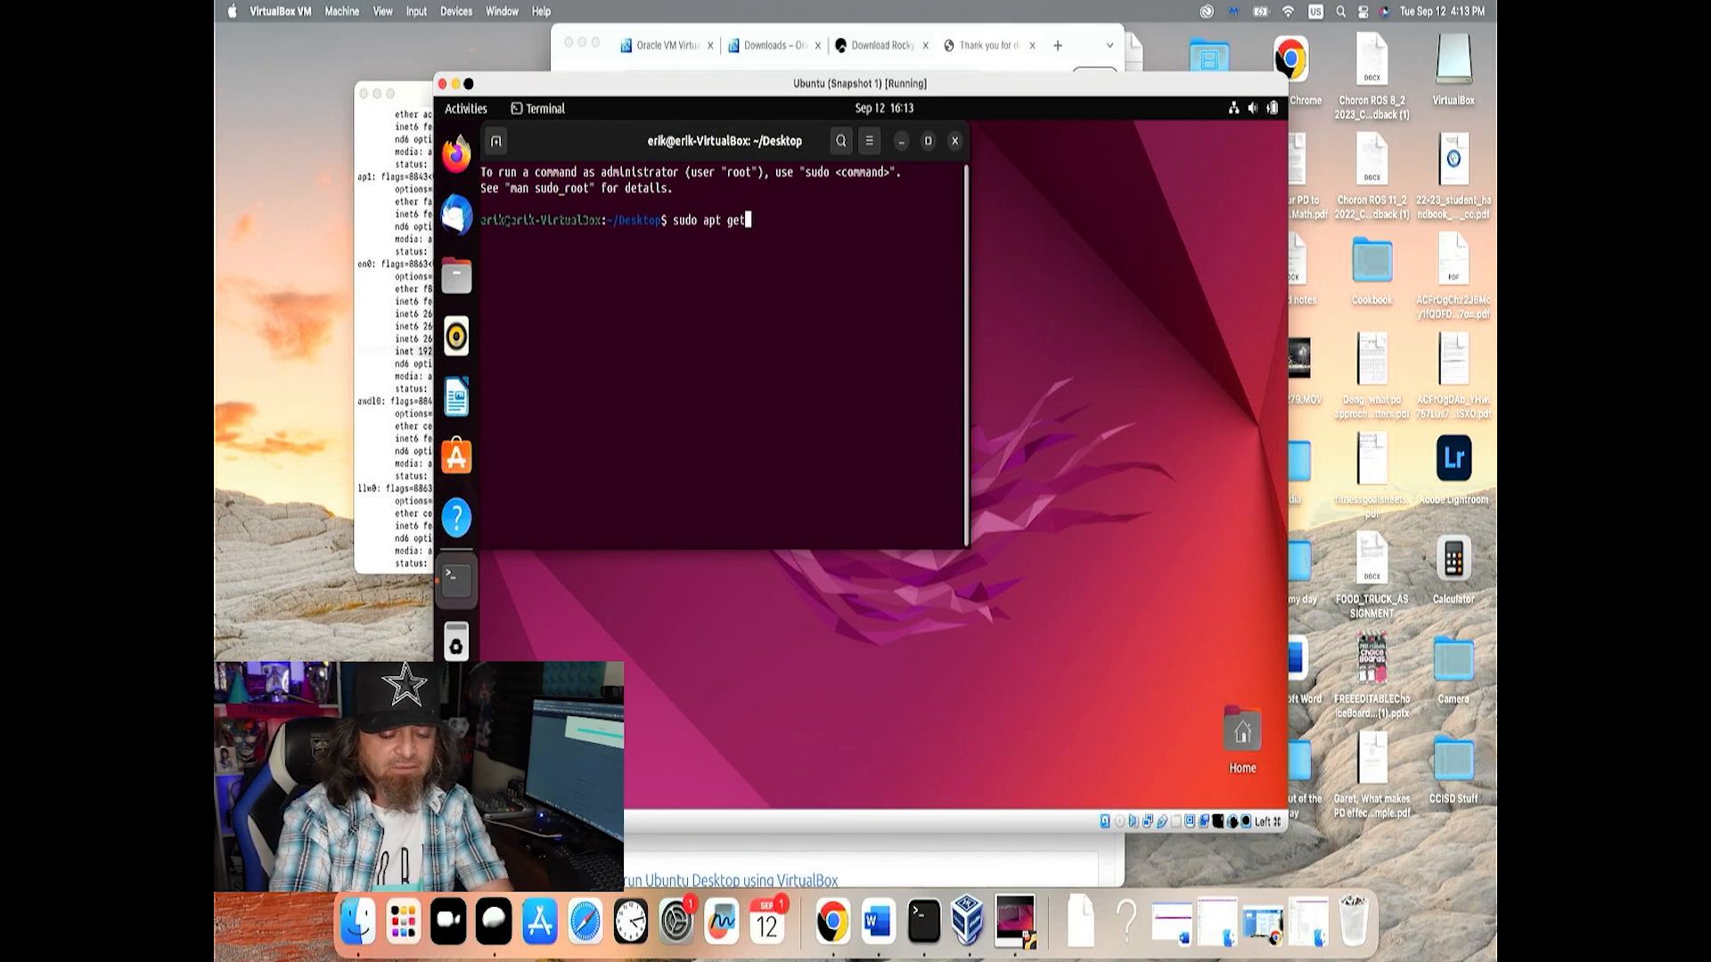
type(" update")
key("Return")
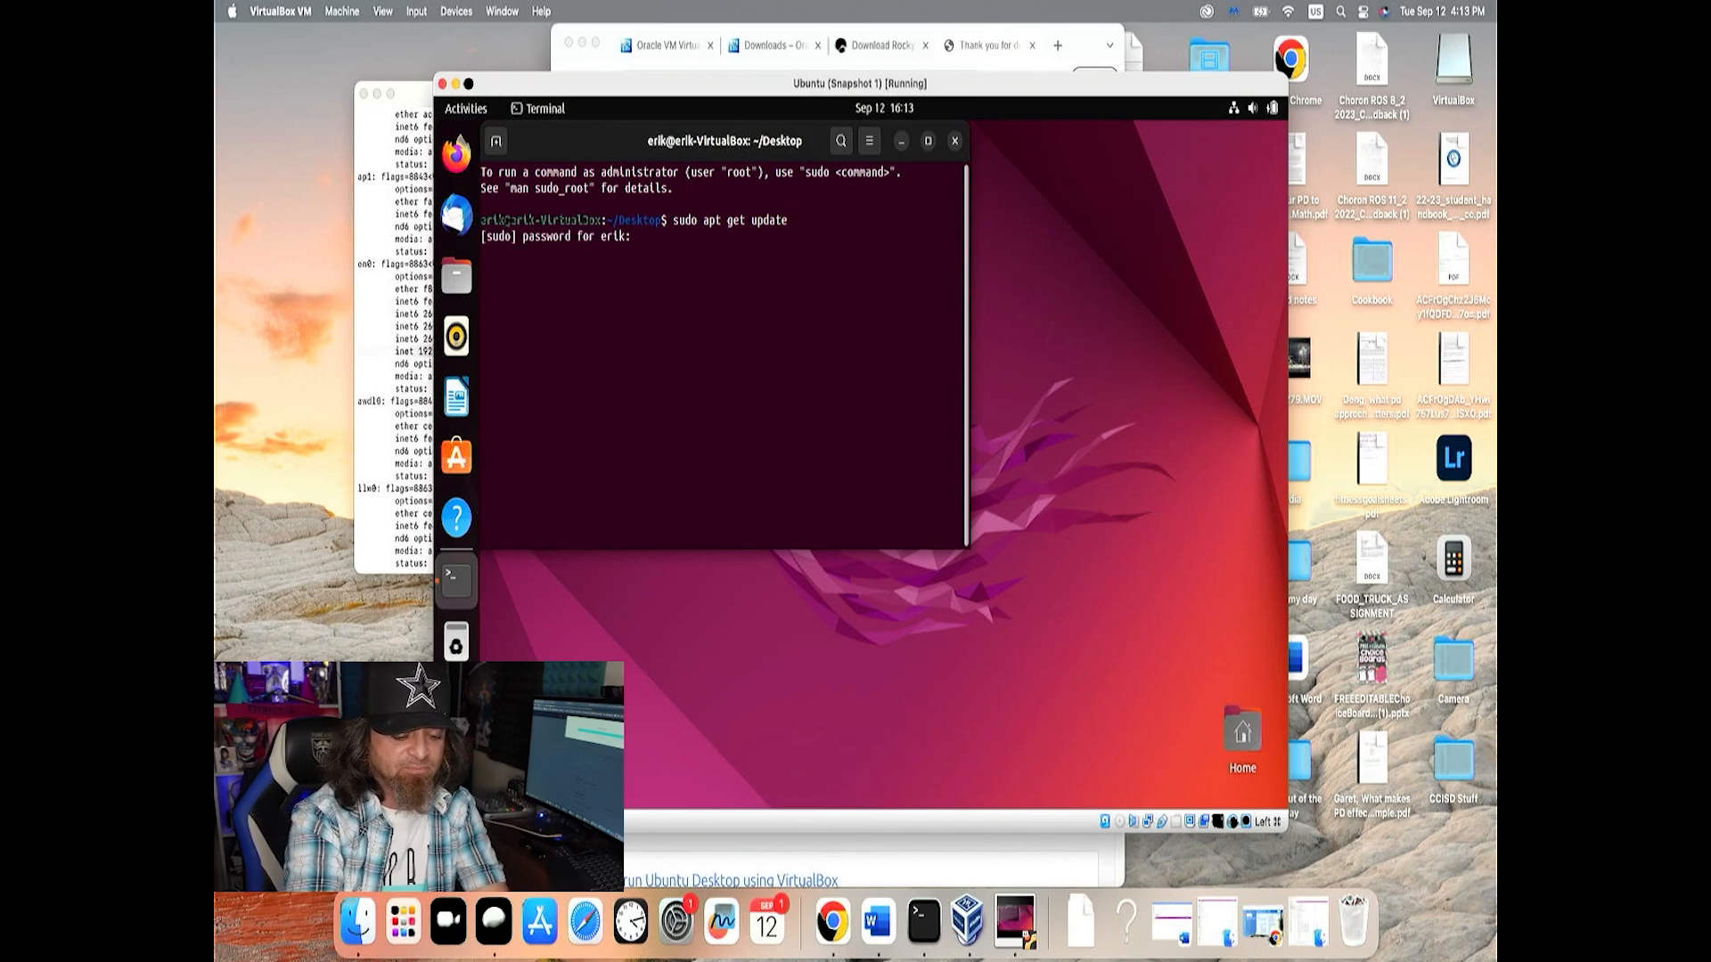
key("Return")
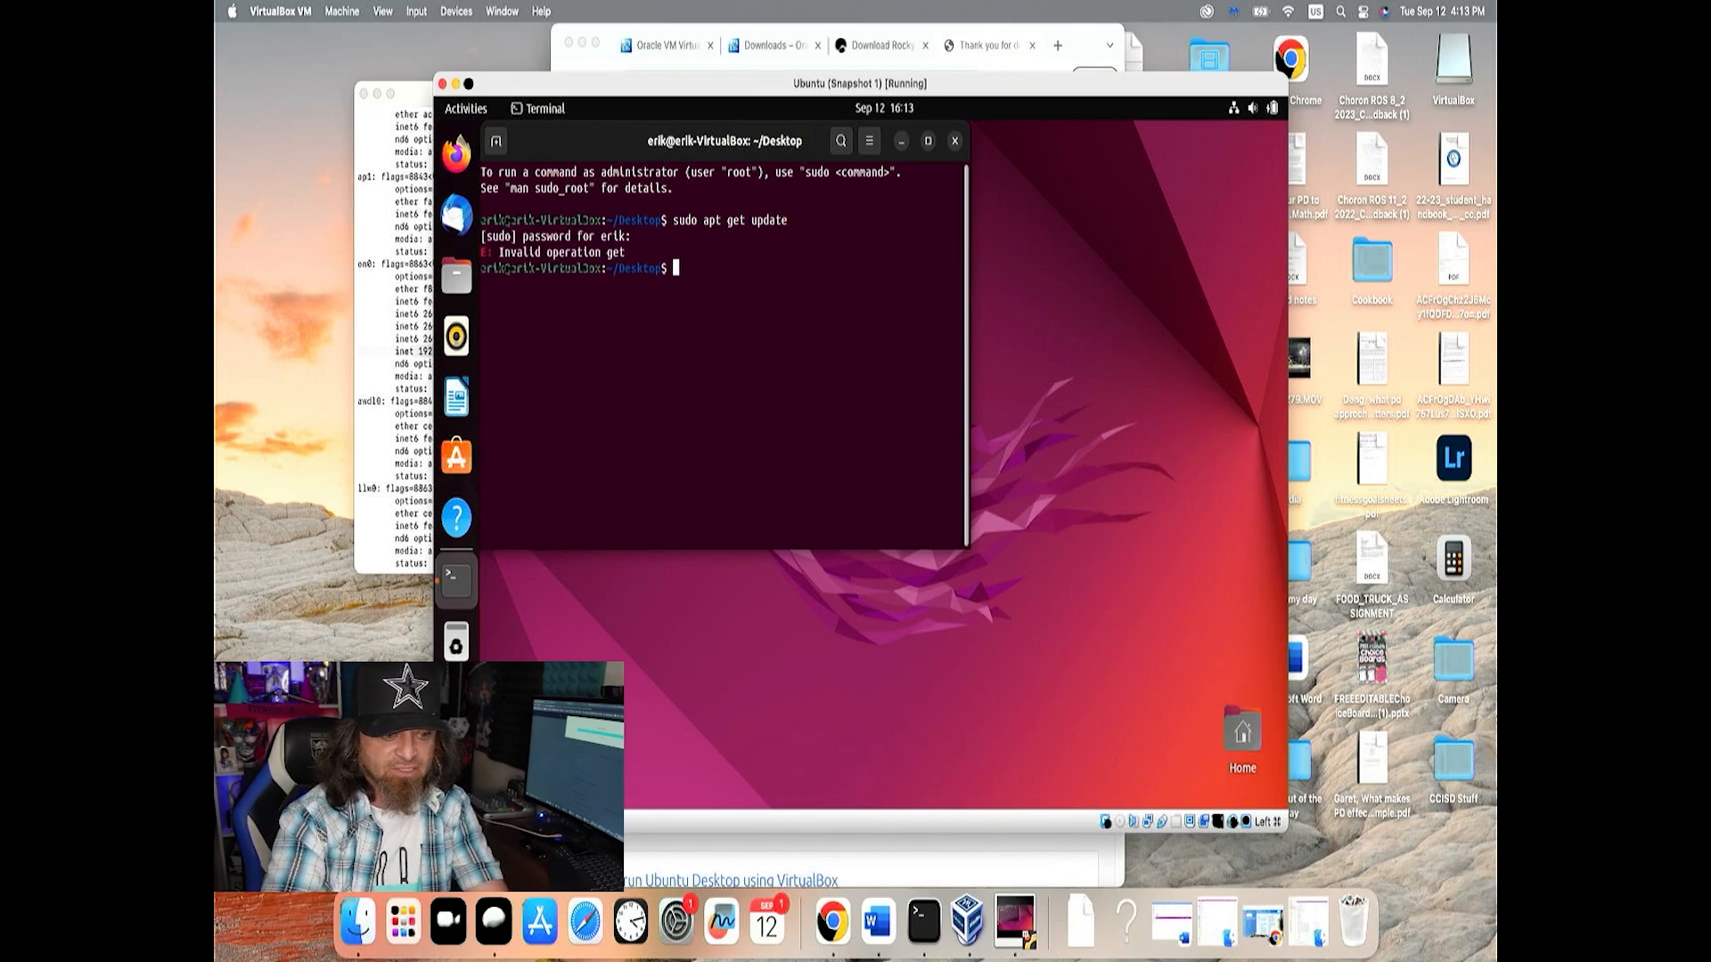
Recall the last command, remove "get" from it and run "sudo apt update"
key("Up")
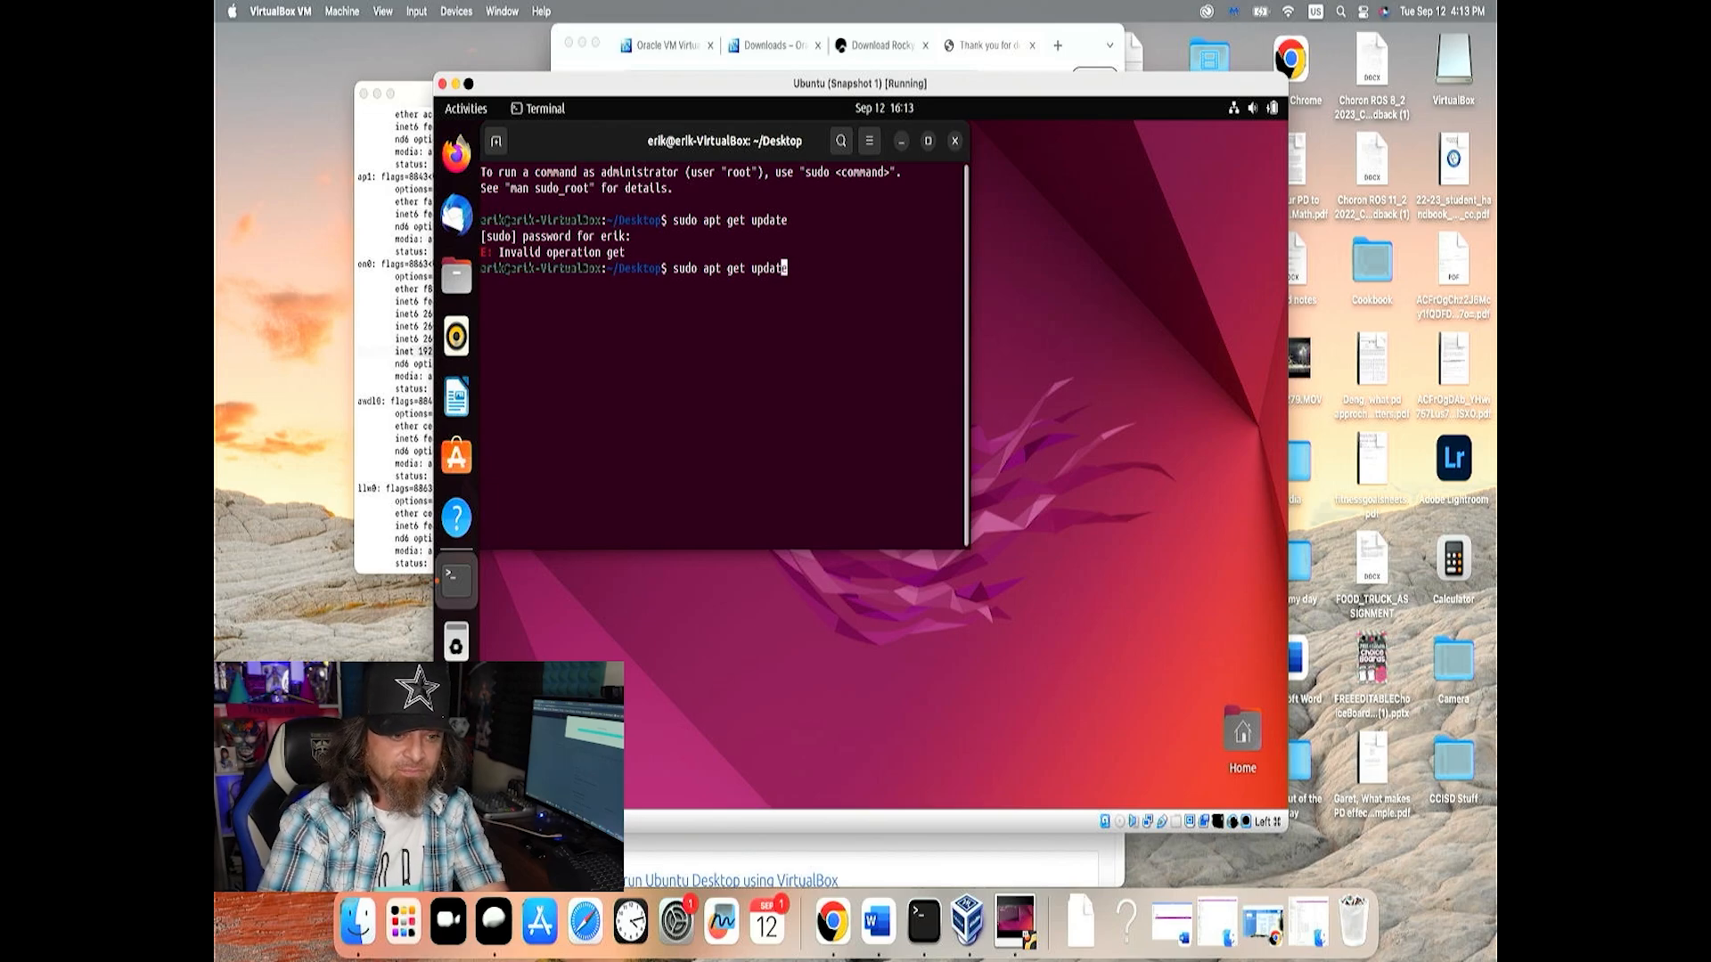
key("Left")
key("Left")
key("Left")
key("Left")
key("Left")
key("Left")
key("BackSpace")
key("BackSpace")
key("BackSpace")
key("BackSpace")
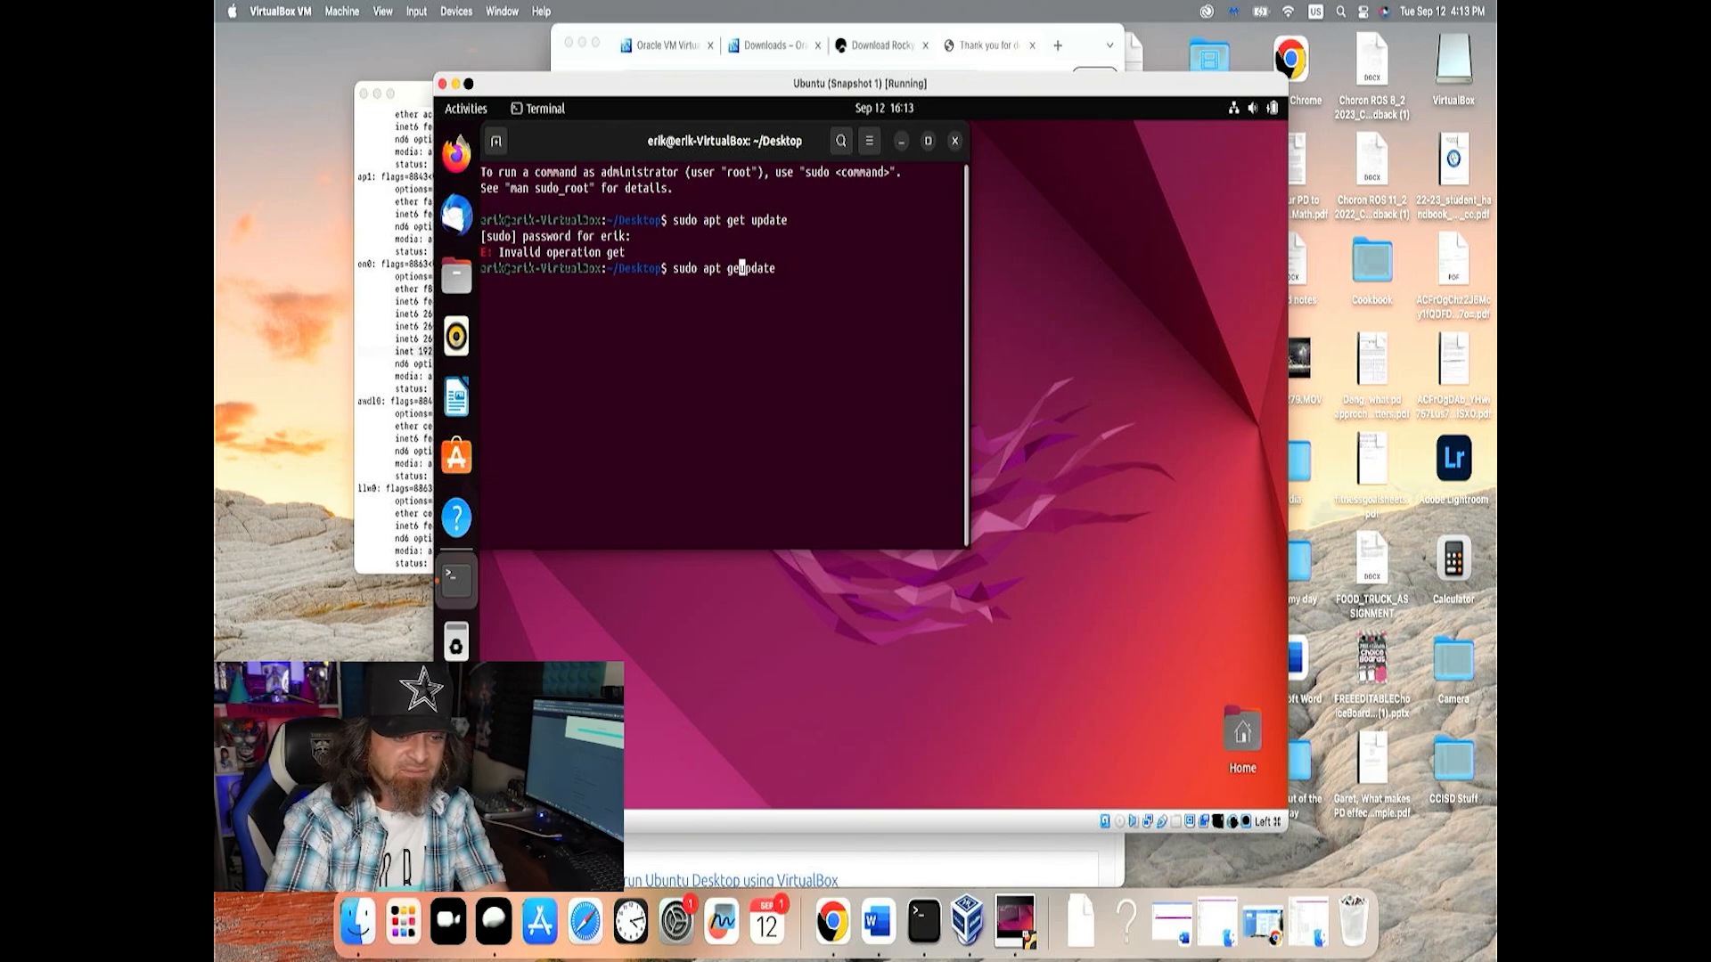
key("Return")
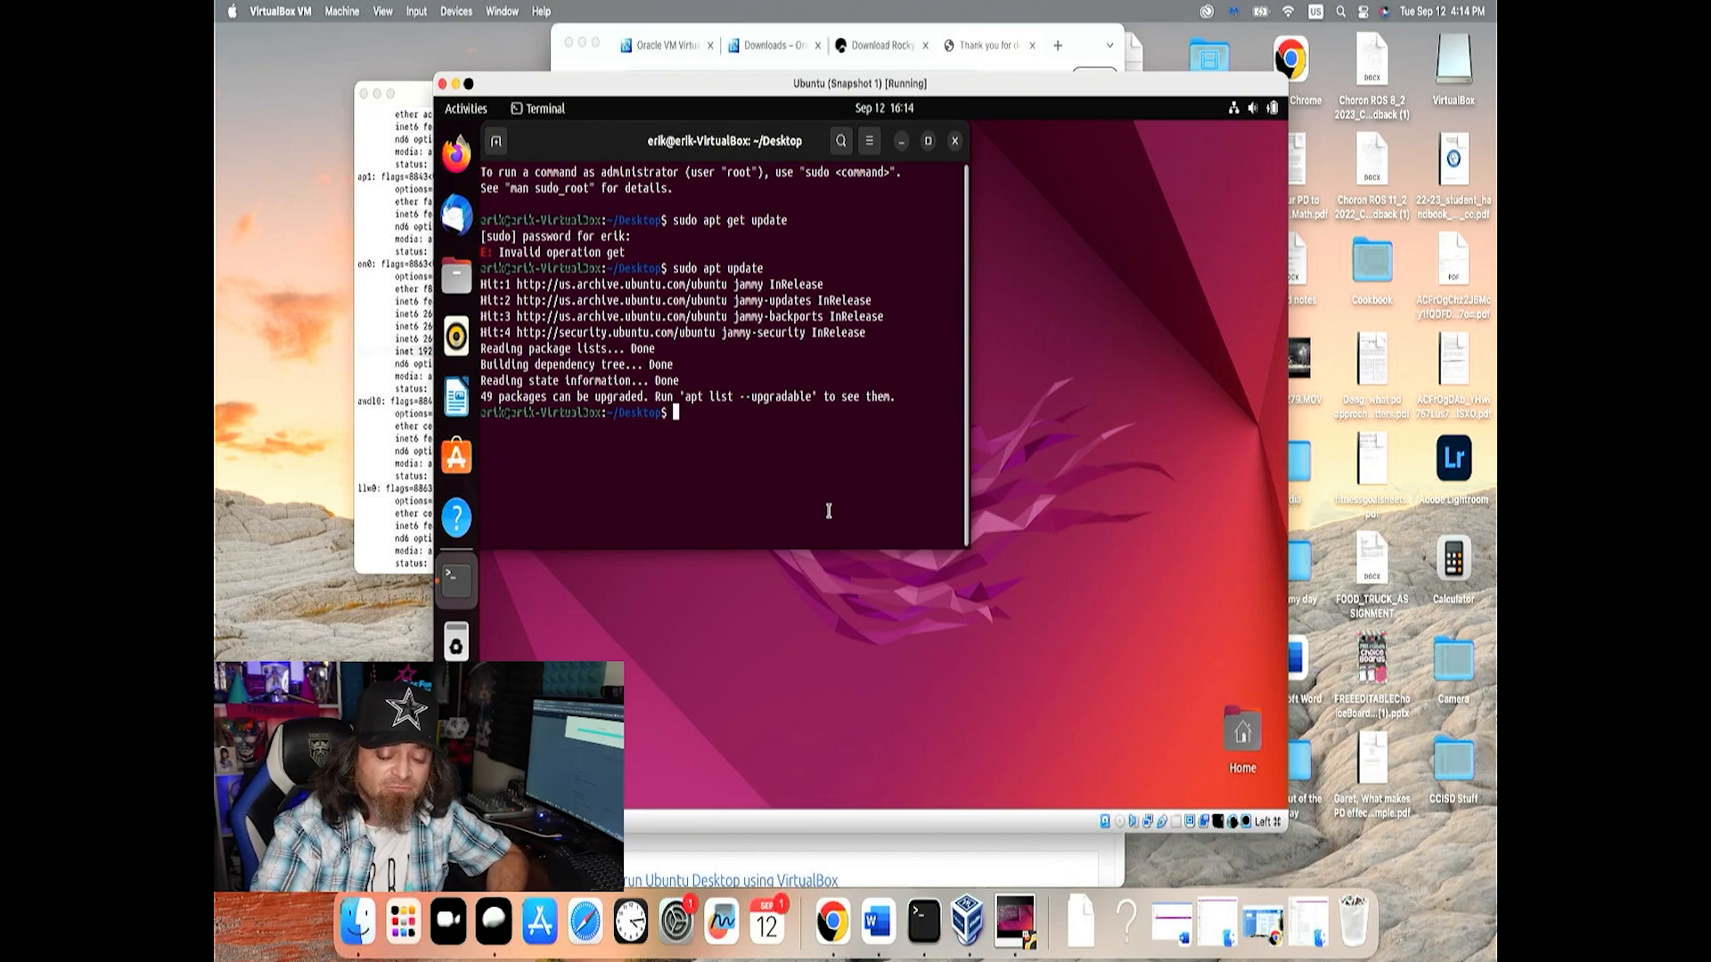
Change the recalled update command to "sudo apt upgrade" and run it
key("Up")
key("BackSpace")
key("BackSpace")
key("BackSpace")
key("BackSpace")
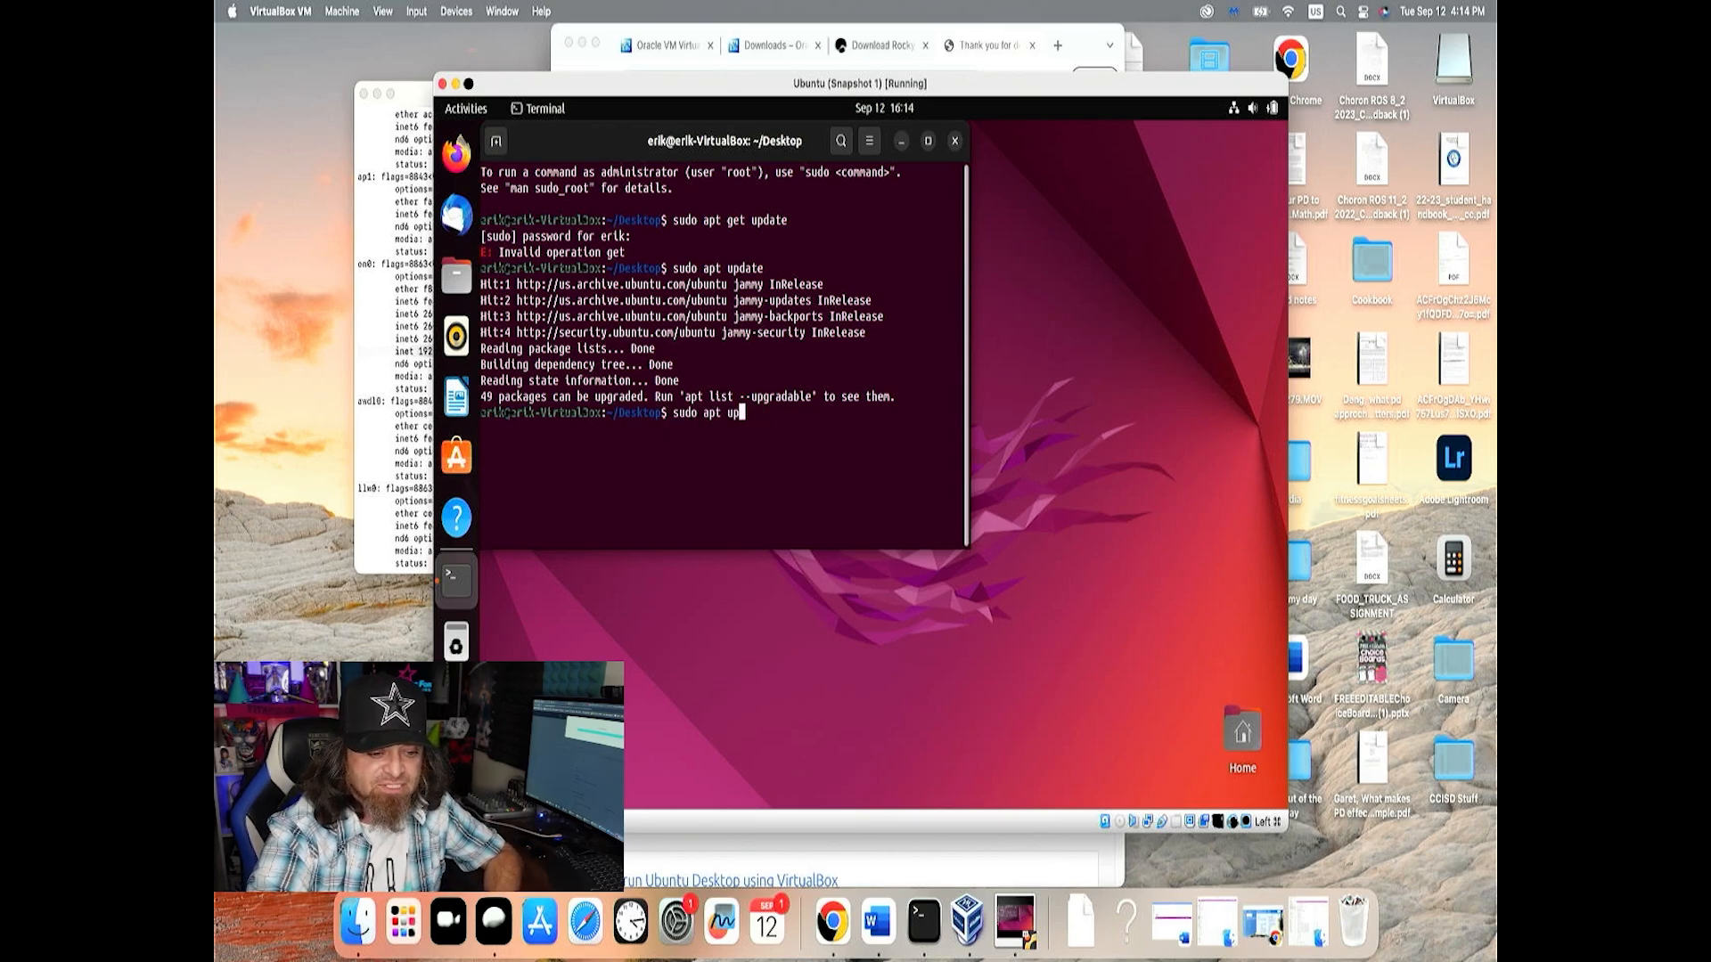
type("grade")
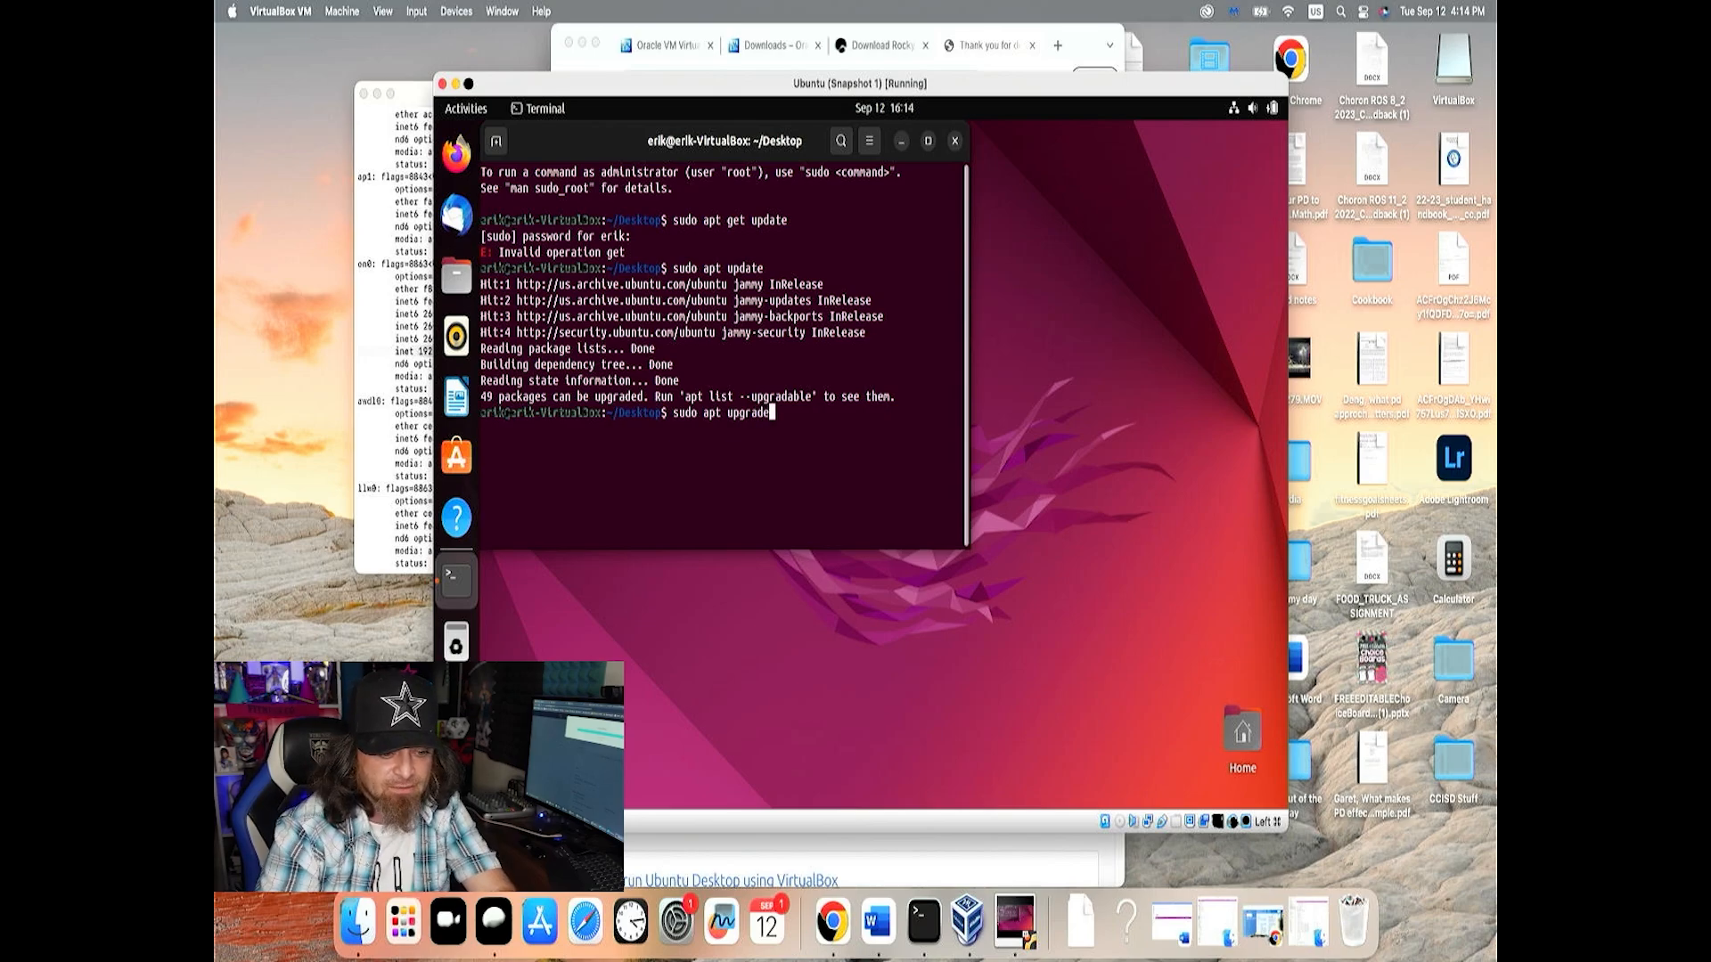
key("Return")
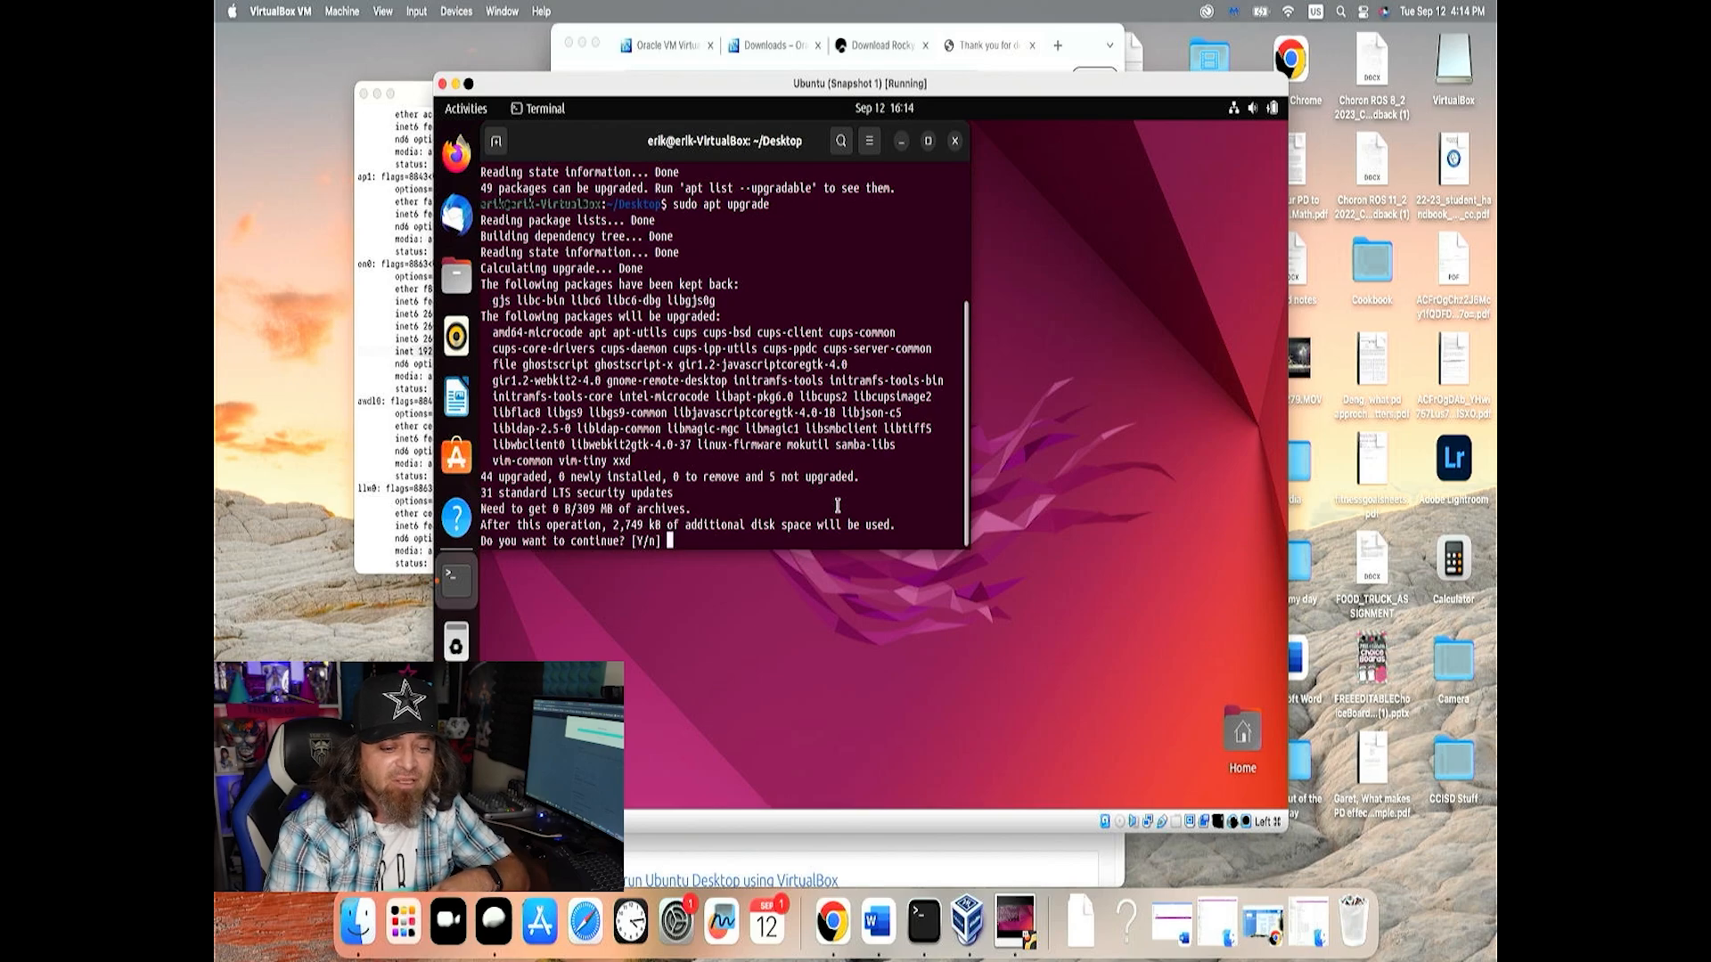
Highlight the list of packages offered for upgrade, confirm the upgrade with y and close the terminal once it finishes
left_click_drag(649, 463, 486, 331)
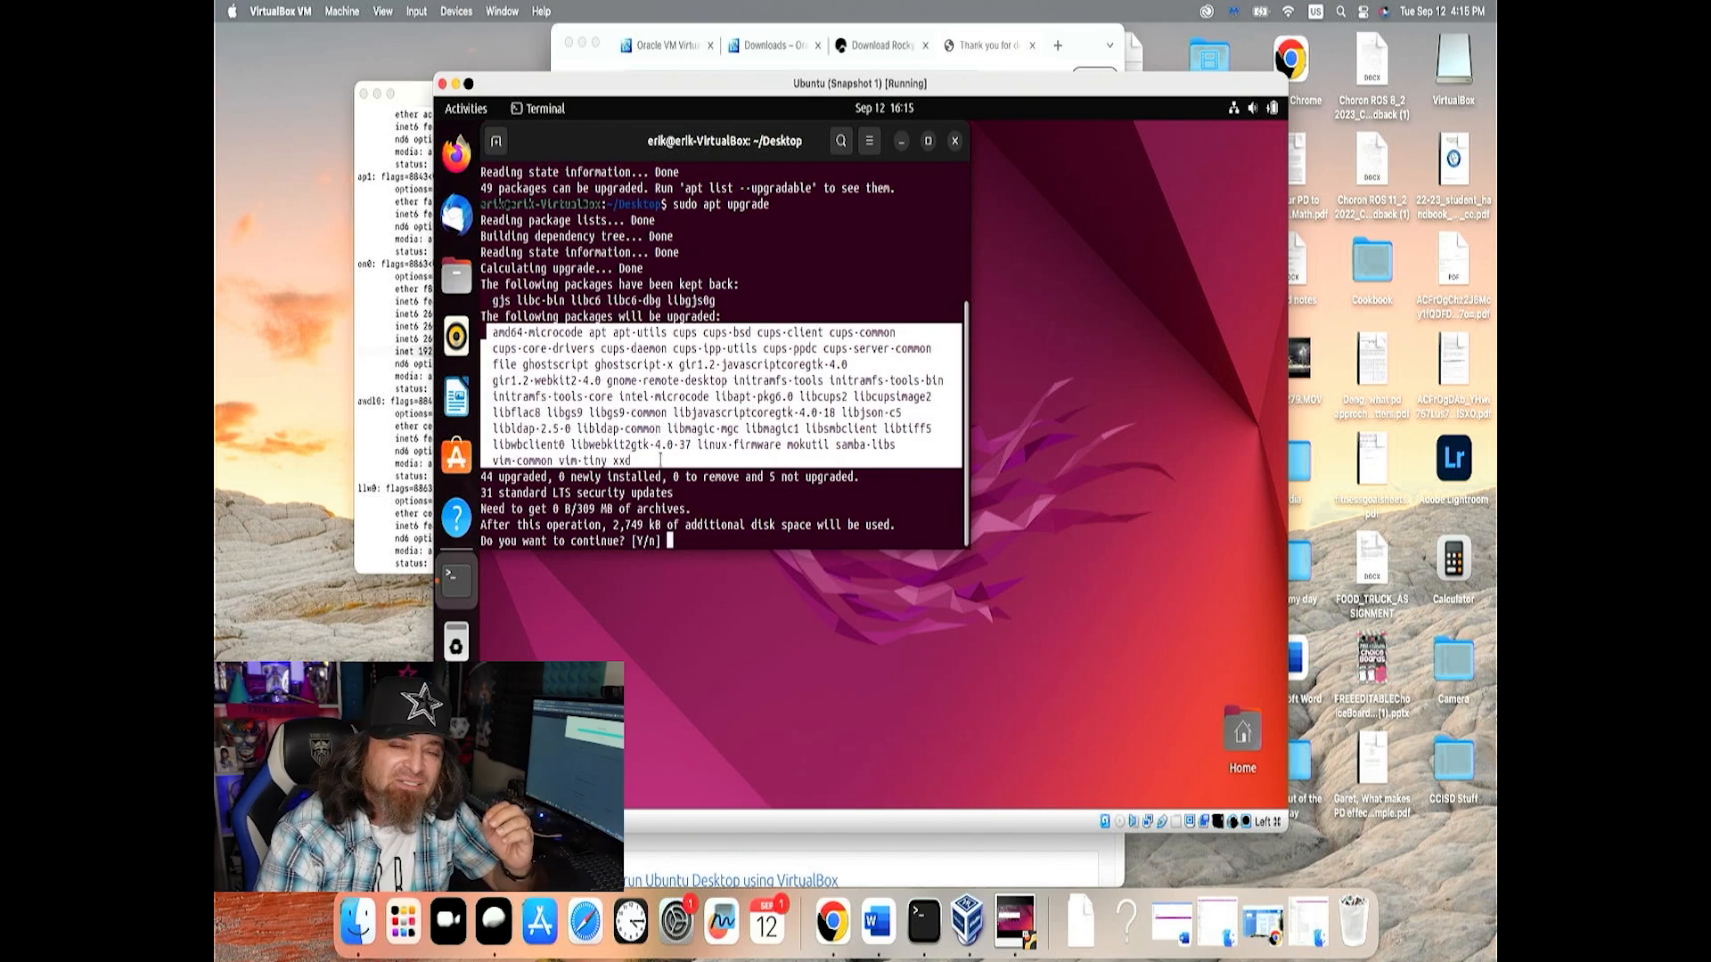
left_click(695, 492)
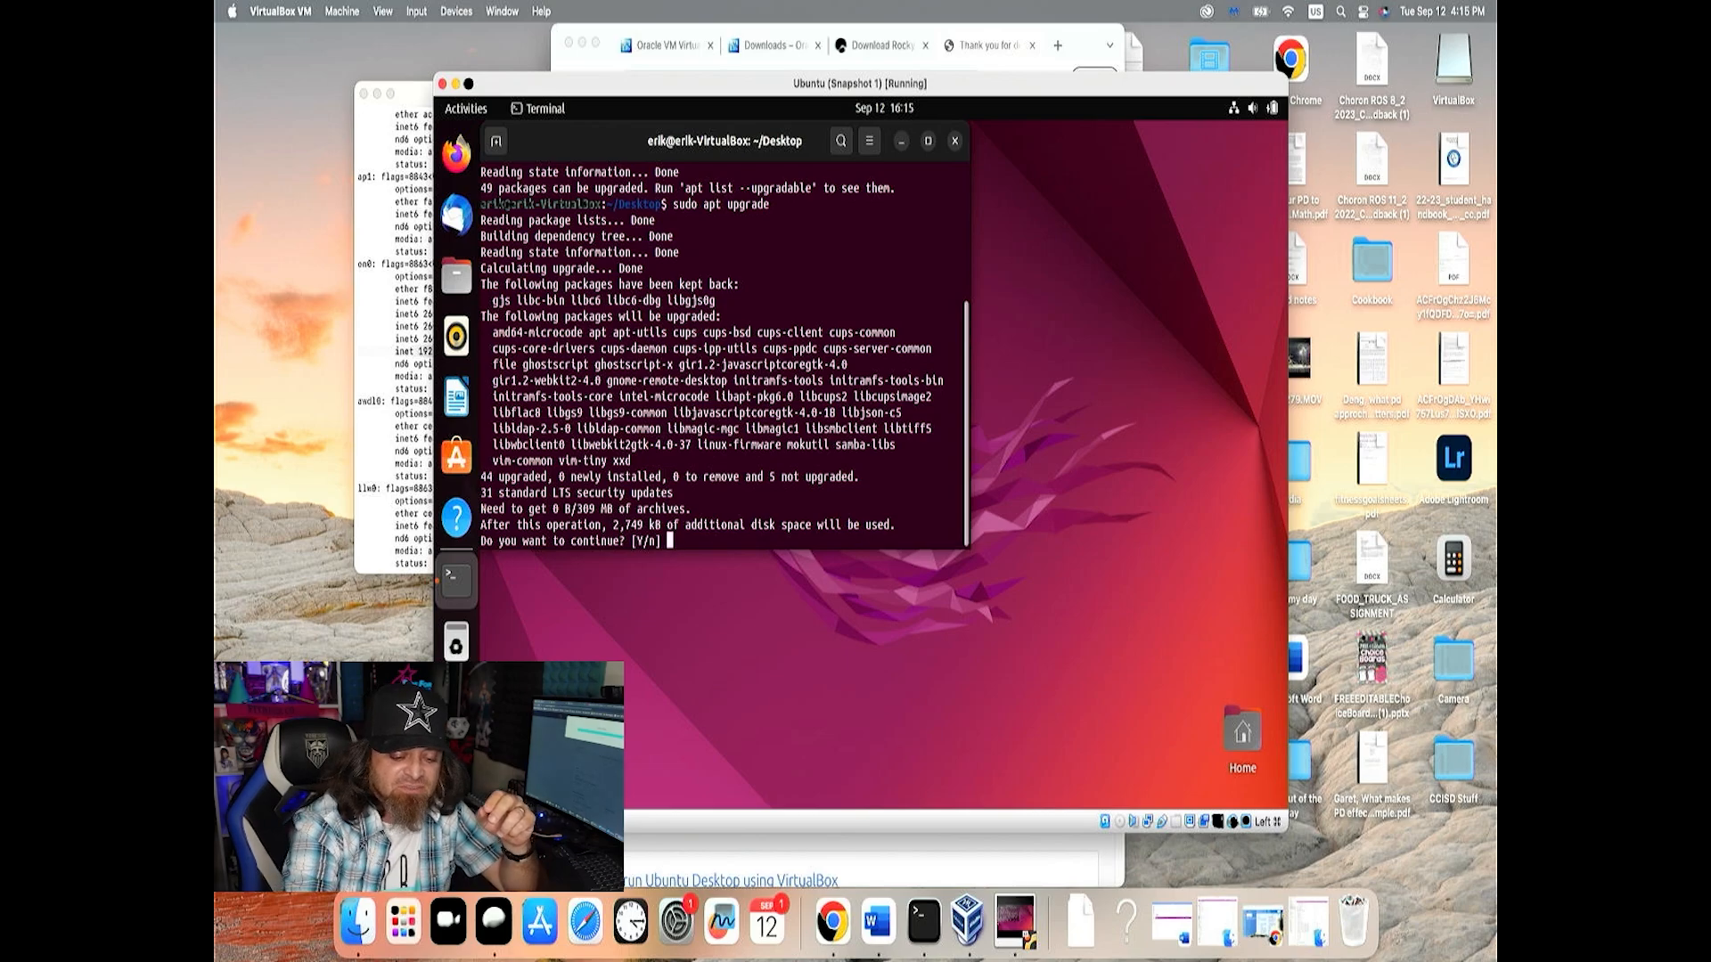
type("y")
key("Return")
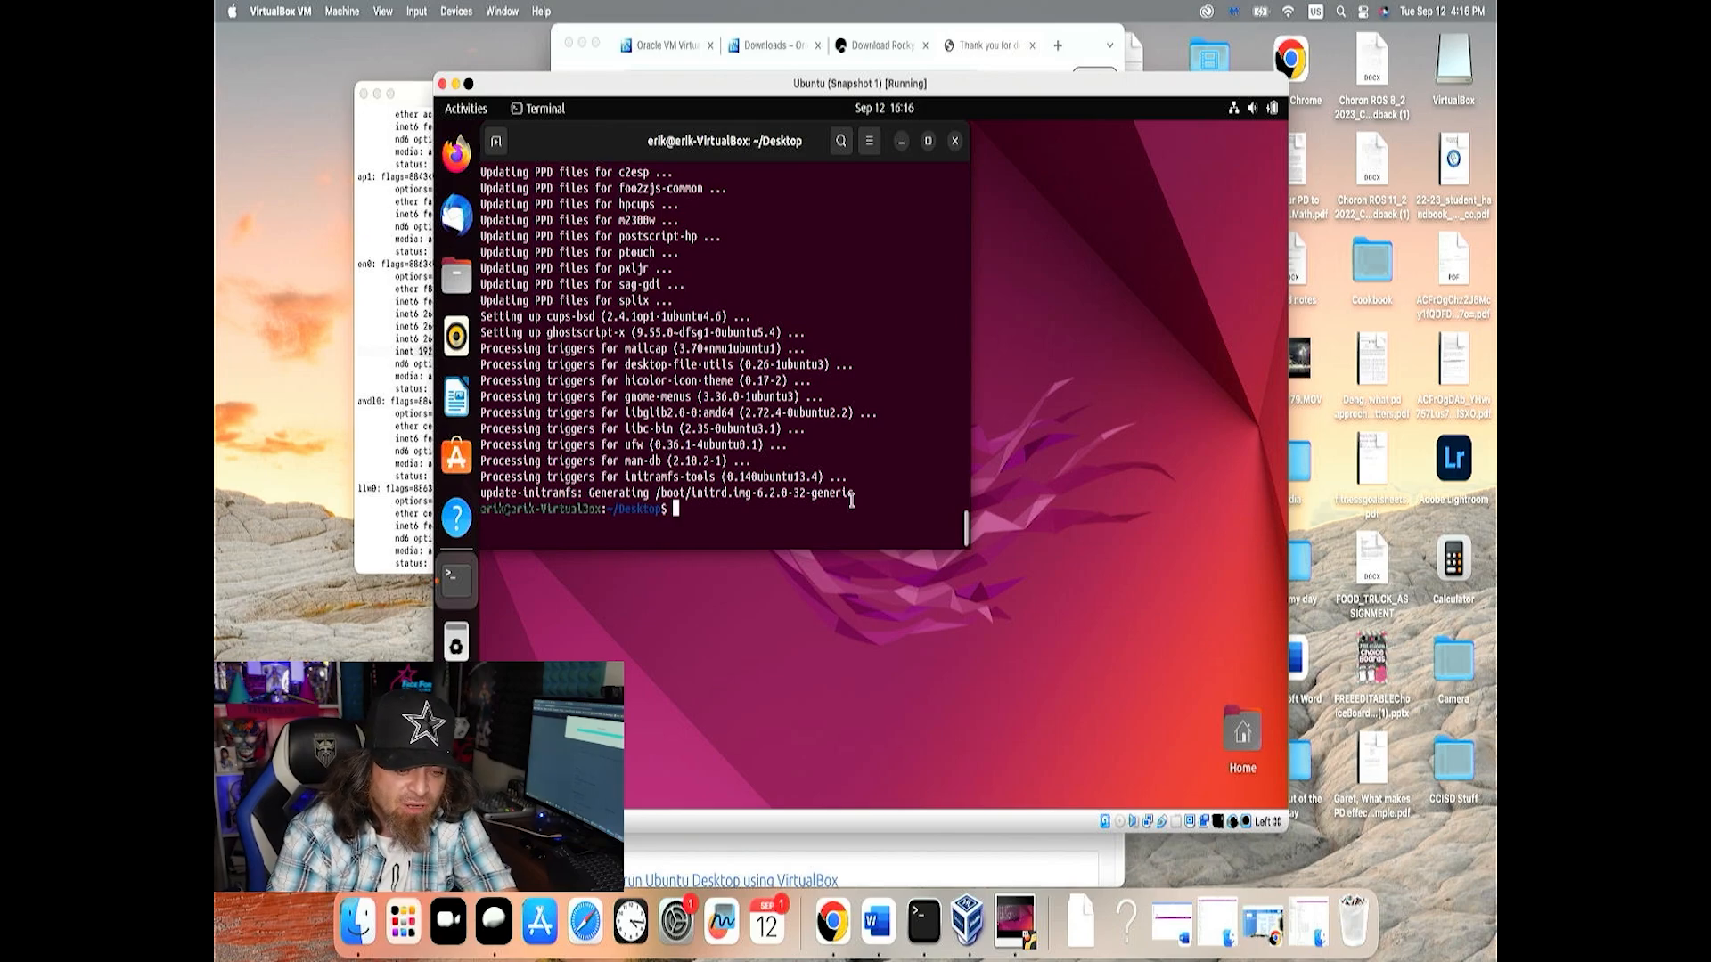
left_click(955, 141)
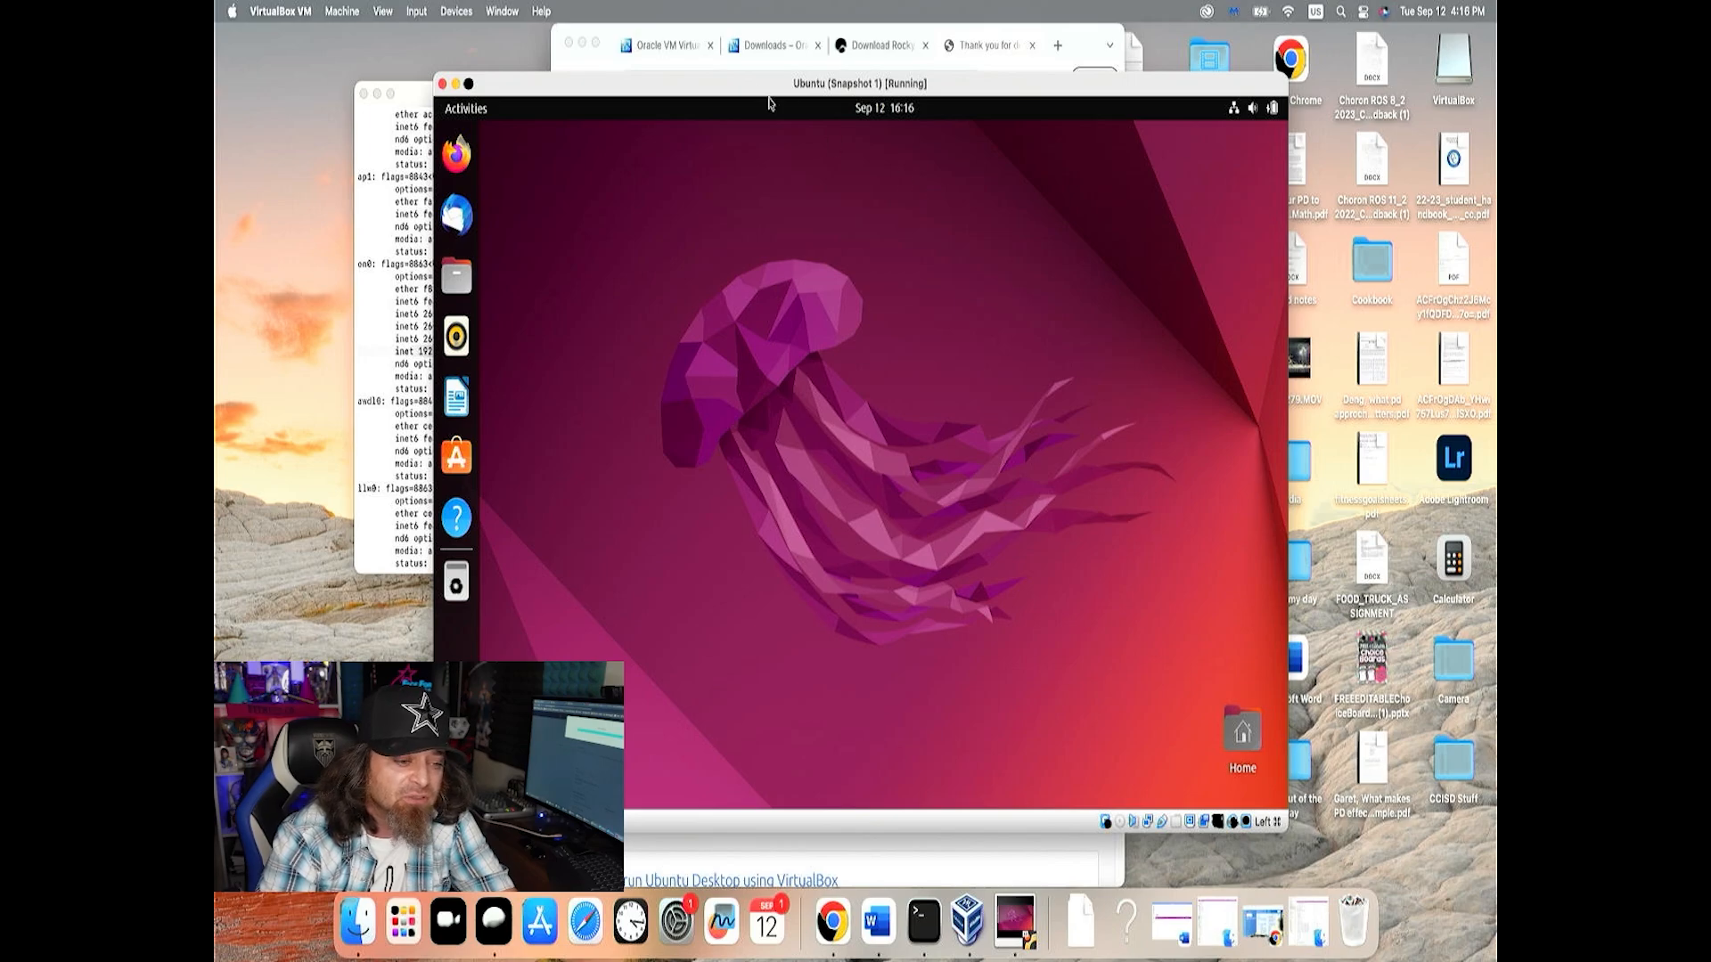
Open Firefox, close its welcome tab, load google.com to test the internet connection and close the browser
left_click(456, 155)
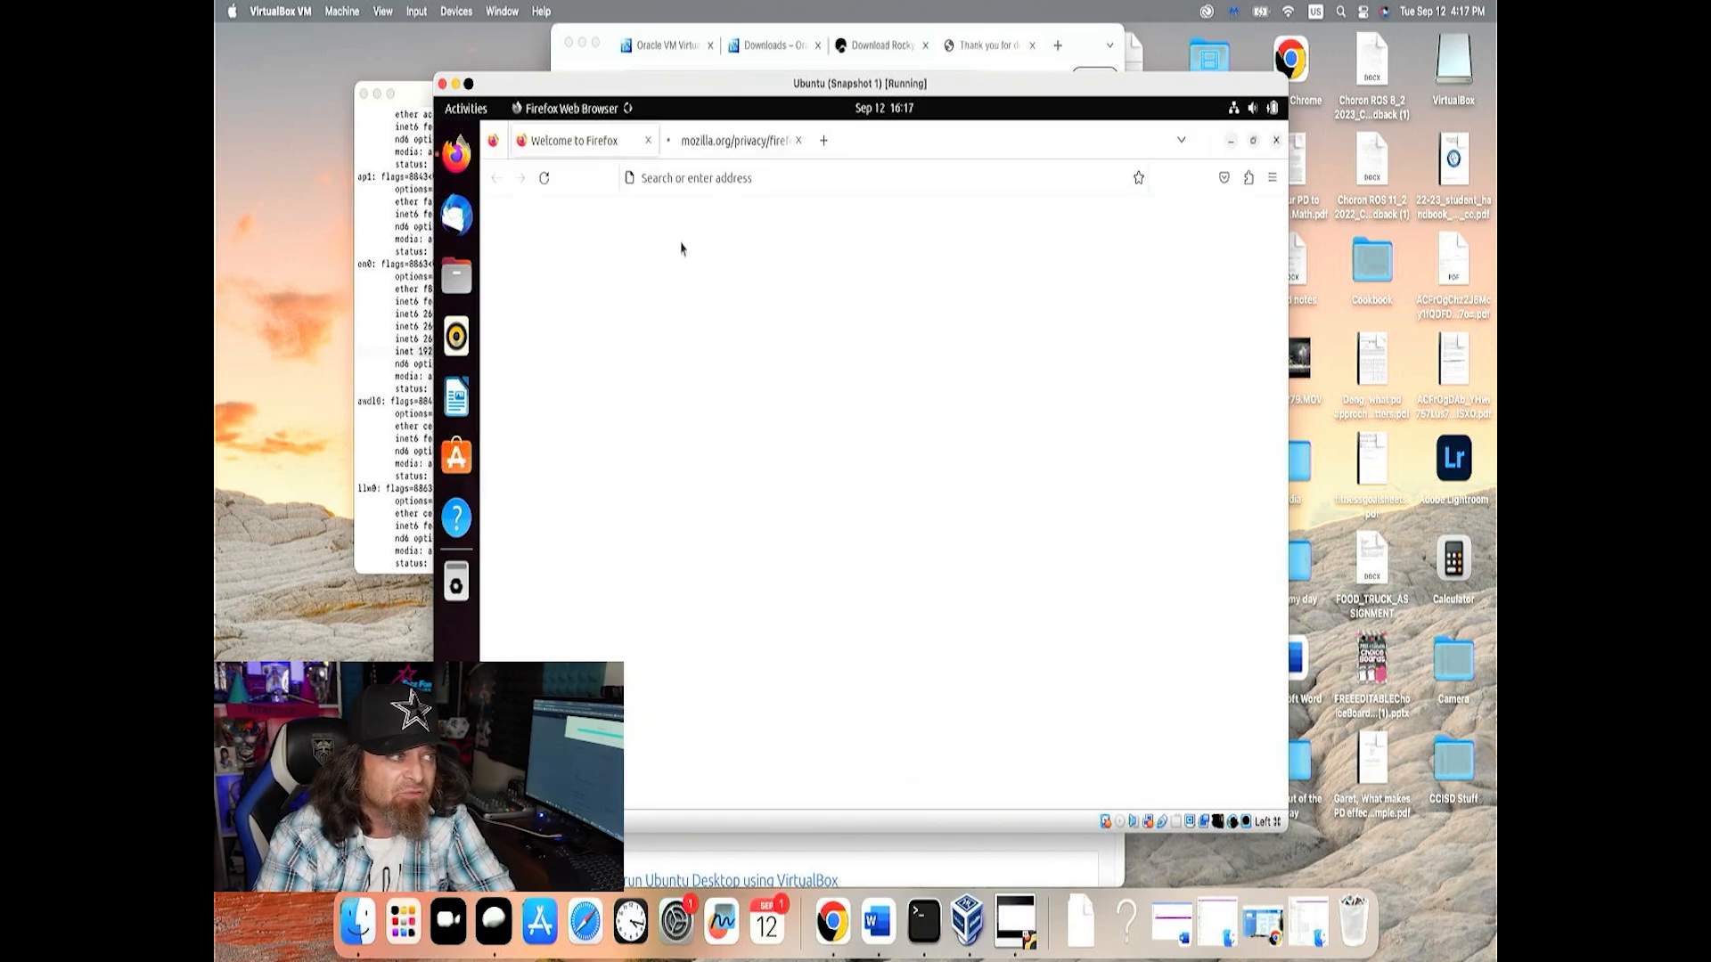
left_click(647, 141)
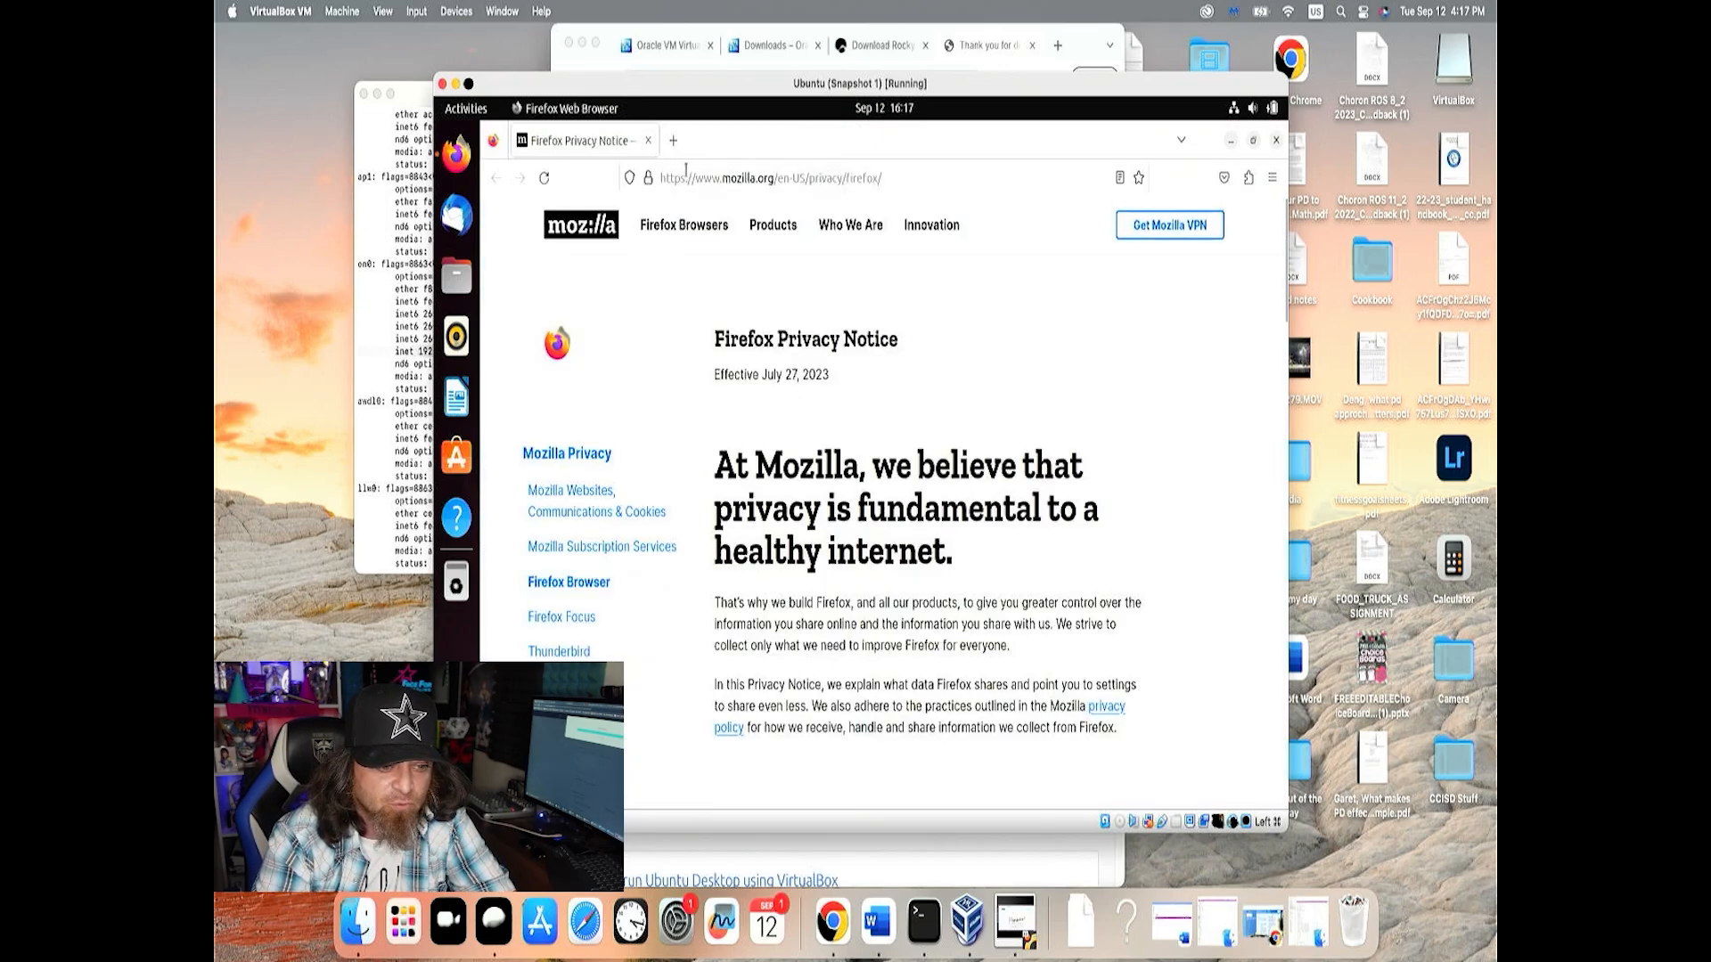
left_click(685, 175)
type("a")
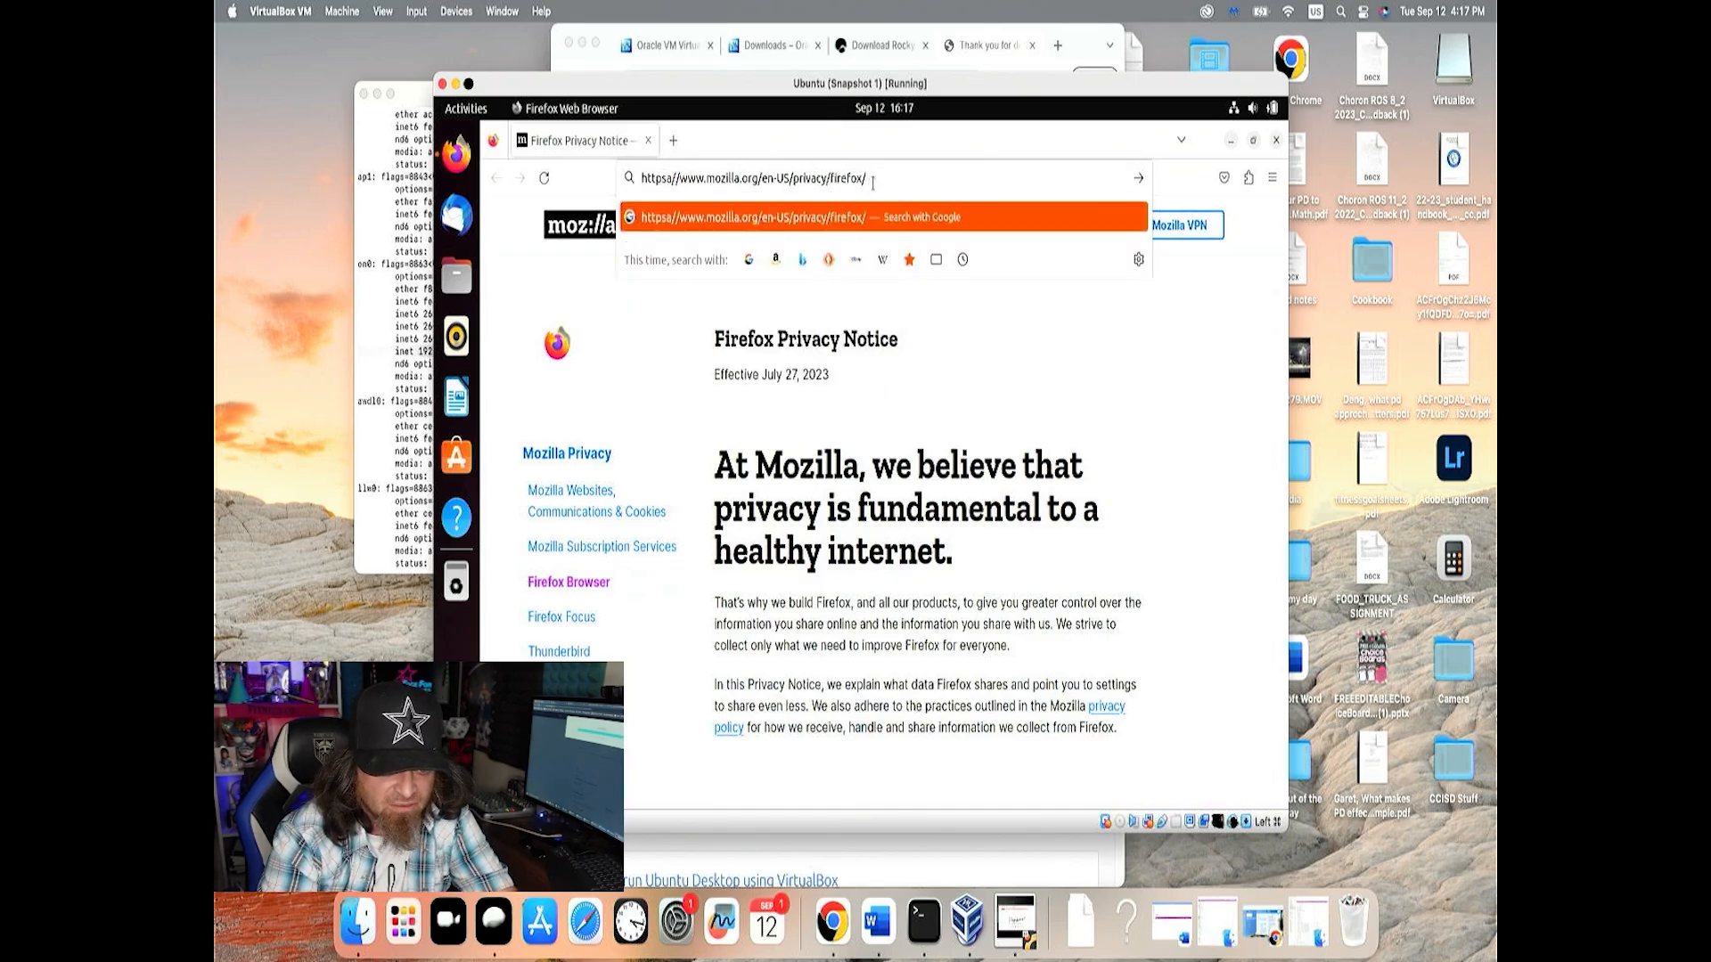
left_click_drag(872, 182, 634, 178)
type("goo")
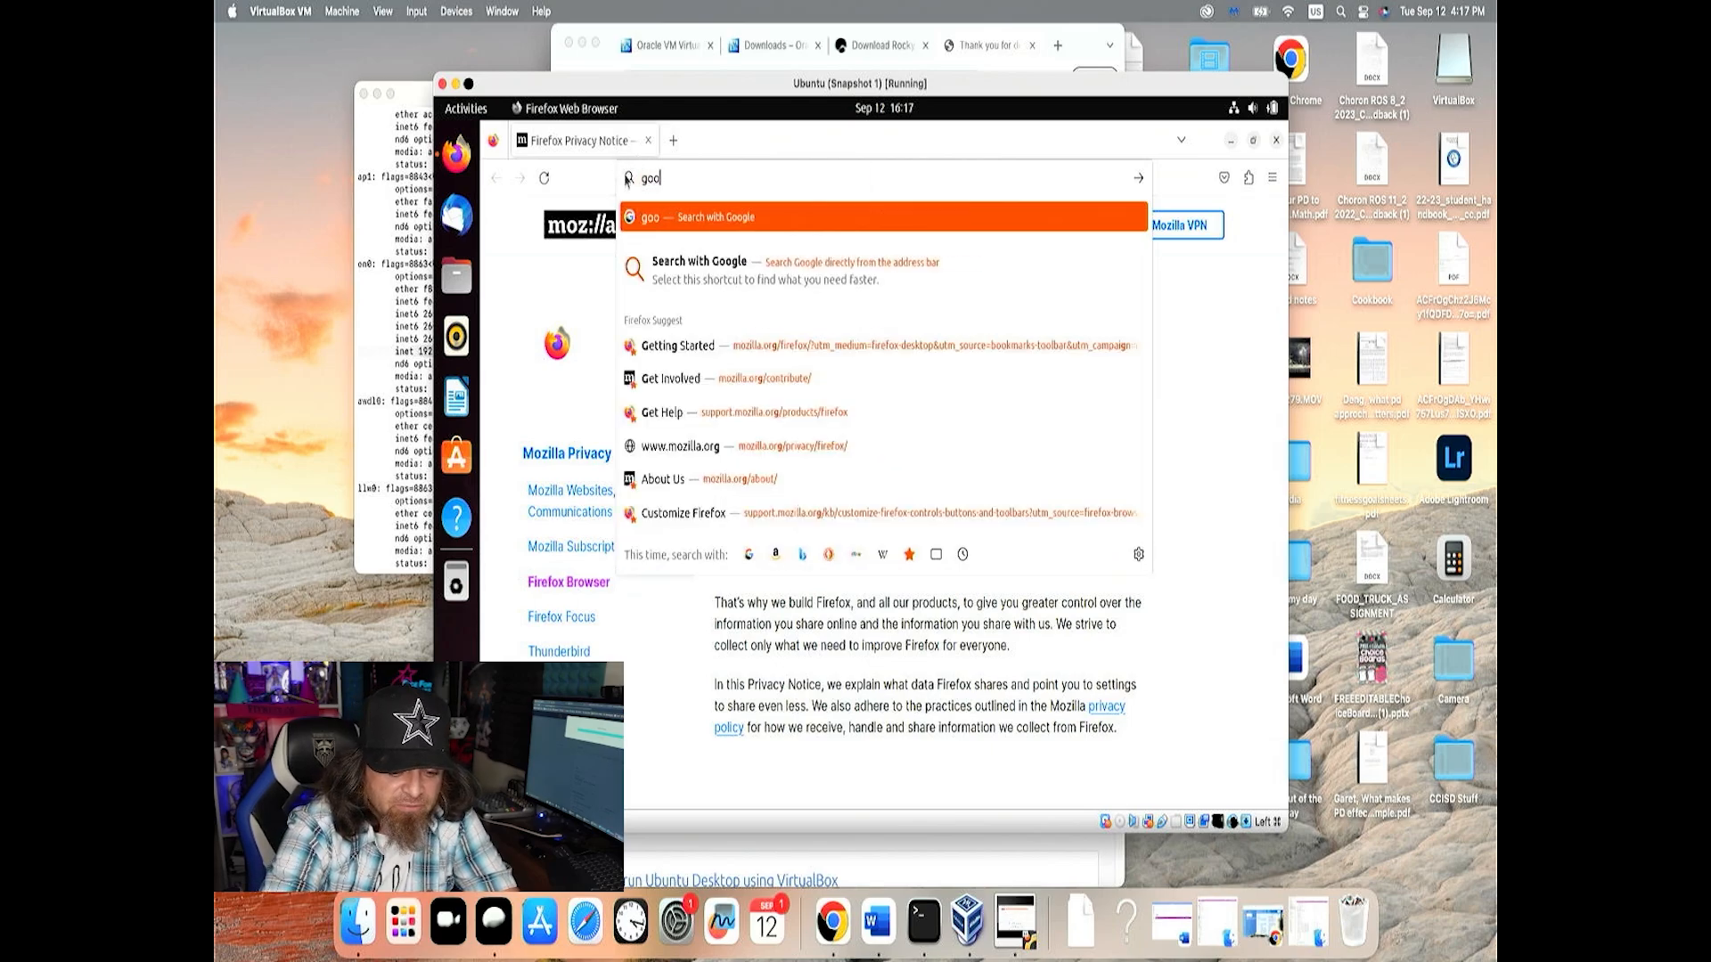
type("gle.com")
key("Return")
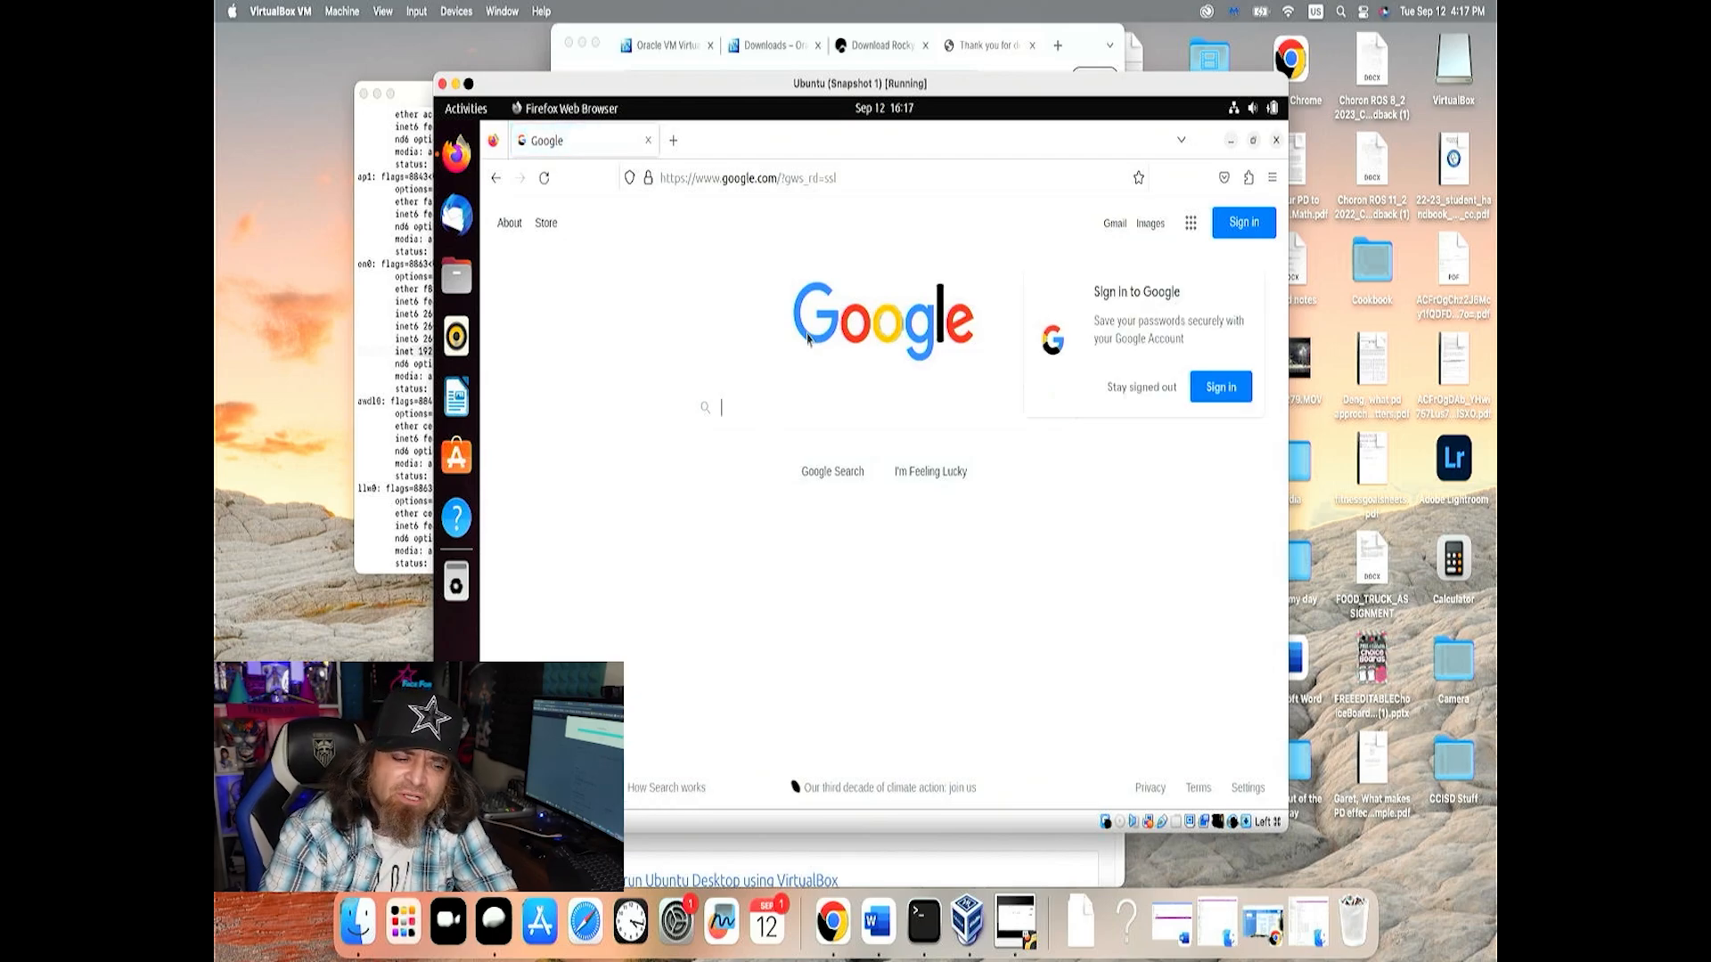
left_click(1275, 140)
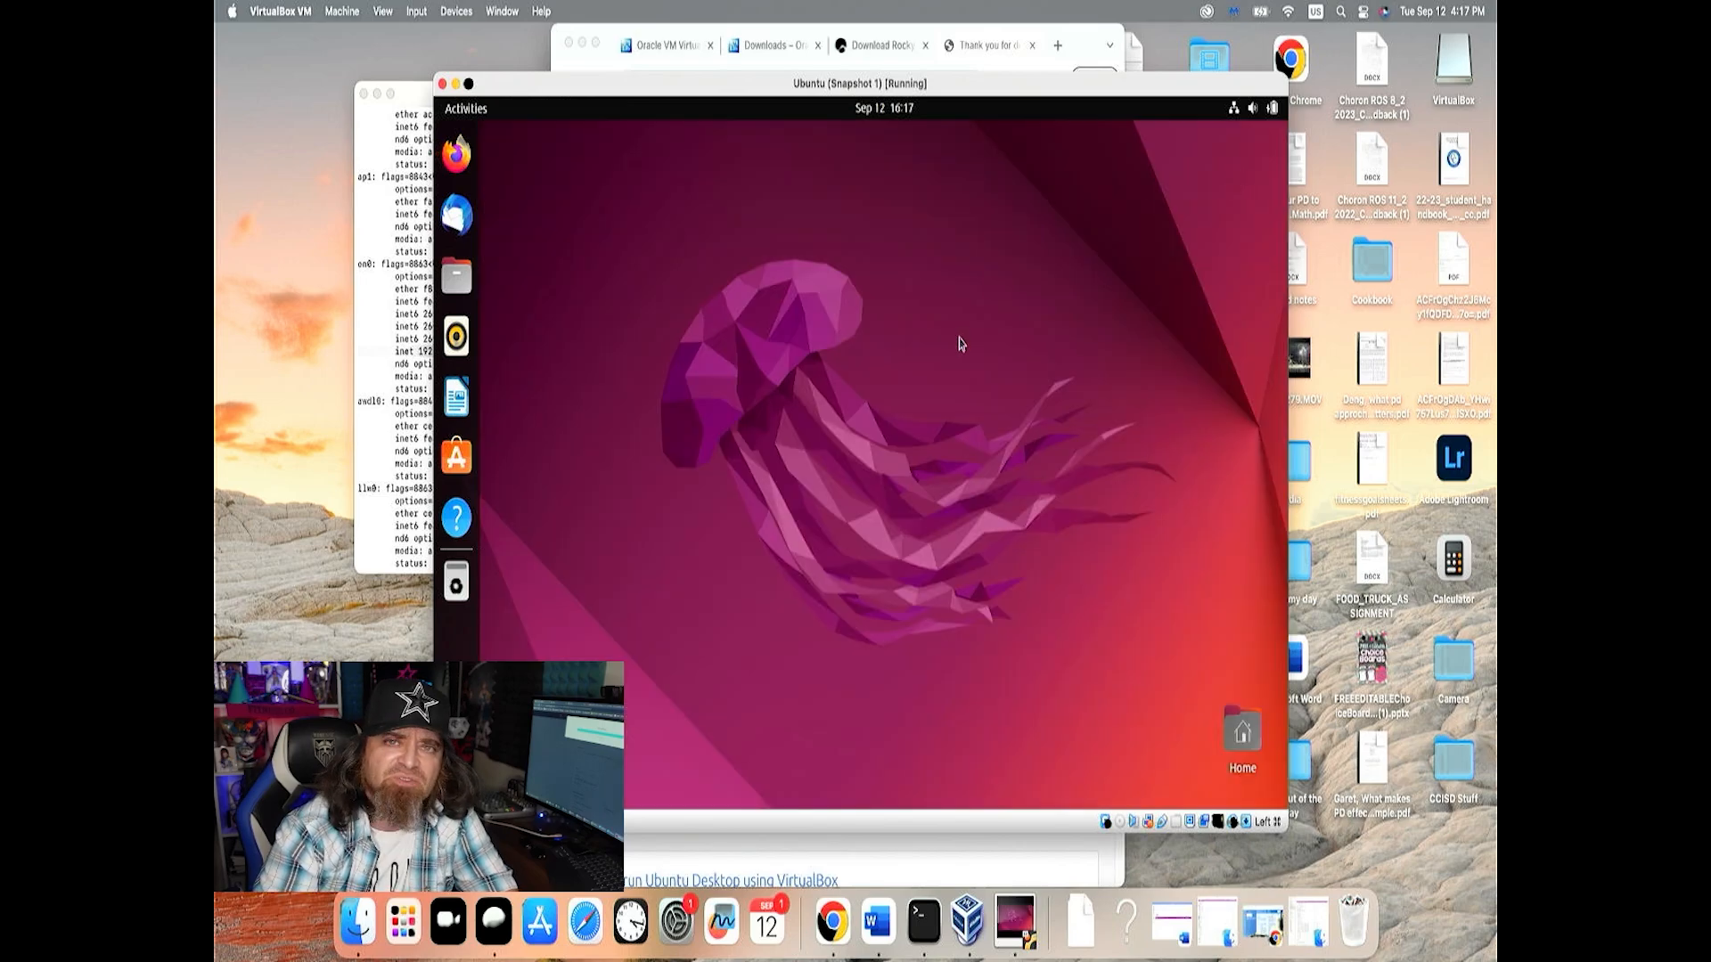